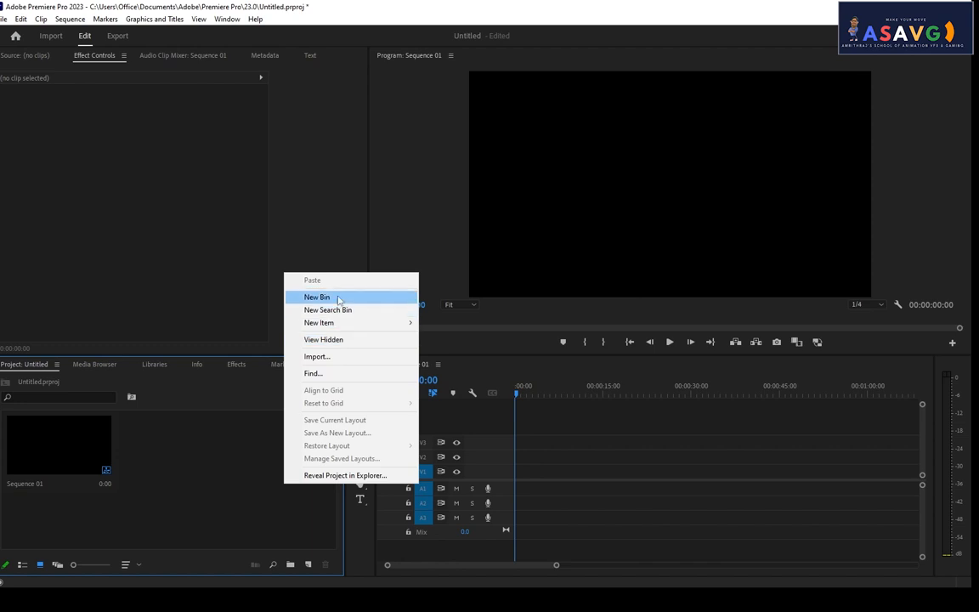
# Create a bright red color matte in the project, keeping the name Color Matte.
pyautogui.moveTo(382, 323)
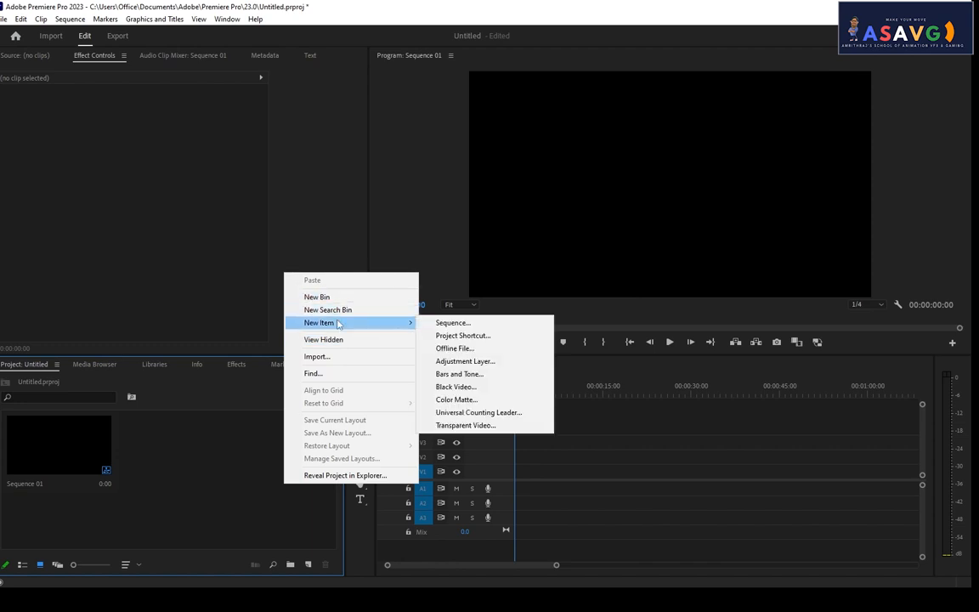
pyautogui.click(467, 400)
pyautogui.click(504, 337)
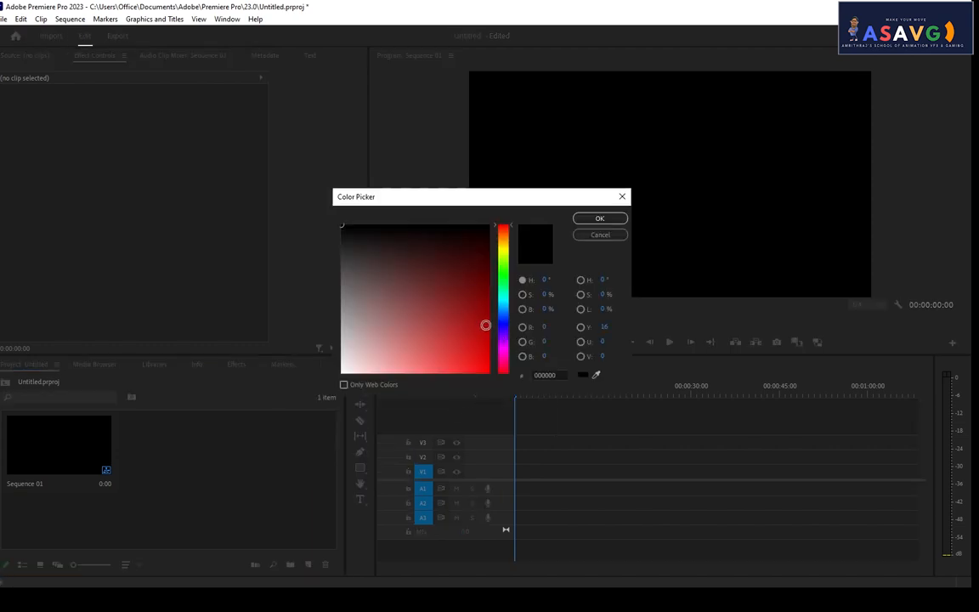
pyautogui.click(485, 369)
pyautogui.click(599, 218)
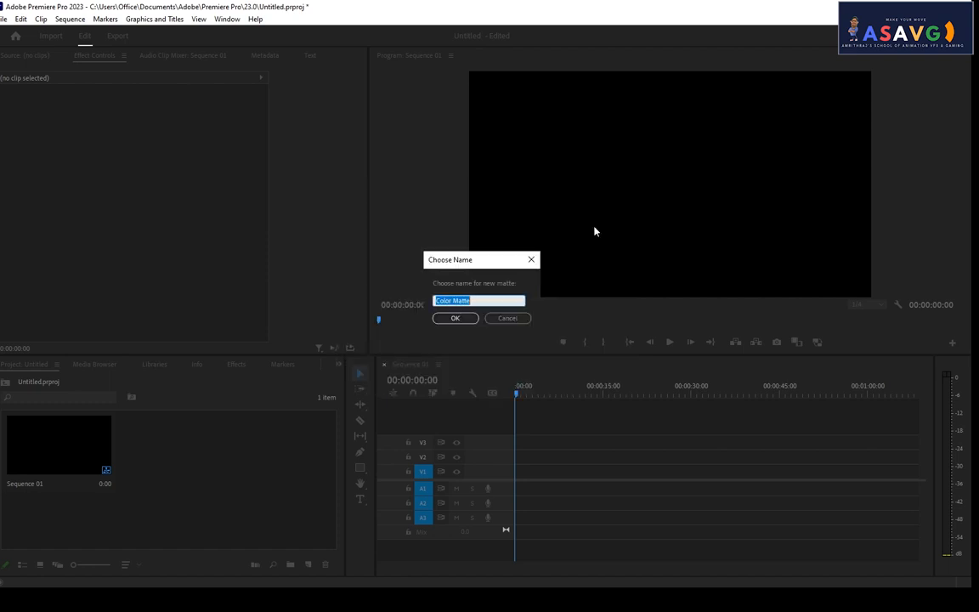
pyautogui.click(463, 323)
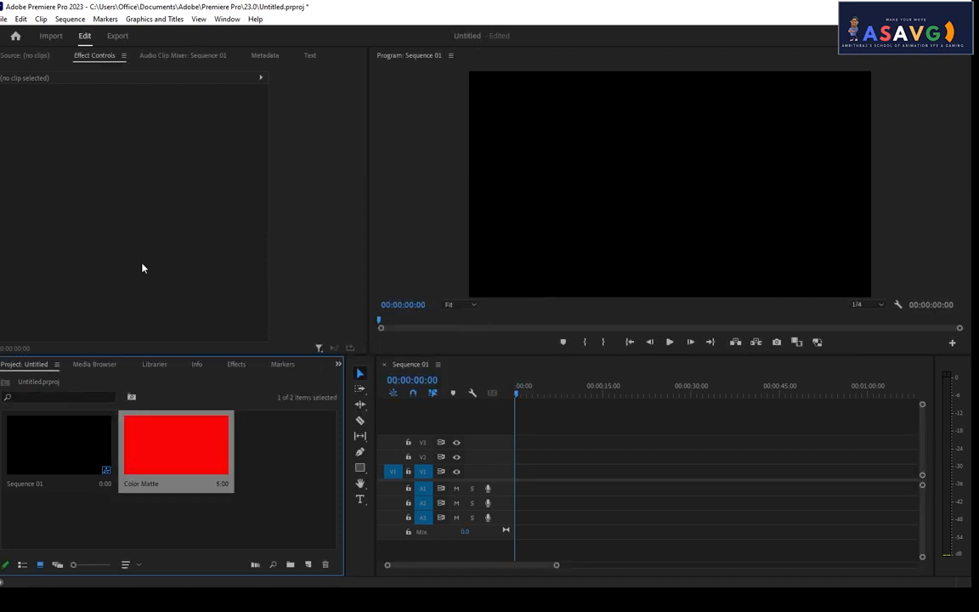
pyautogui.click(20, 19)
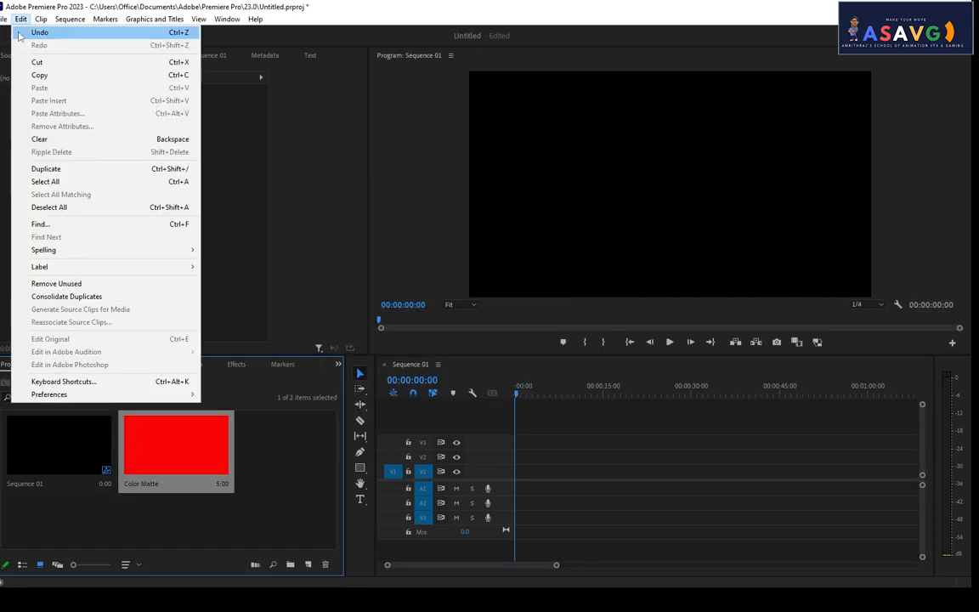
pyautogui.click(4, 19)
pyautogui.moveTo(4, 31)
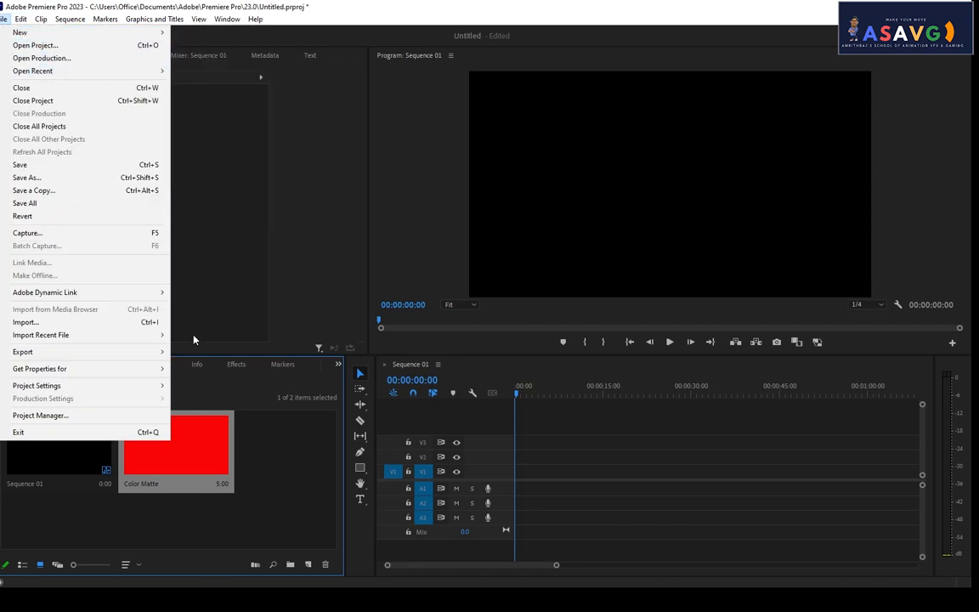
pyautogui.click(261, 476)
# Place the color matte on track V2 at the start of Sequence 01 and preview it at 00:00:01:05.
pyautogui.click(180, 473)
pyautogui.moveTo(164, 441); pyautogui.dragTo(527, 455)
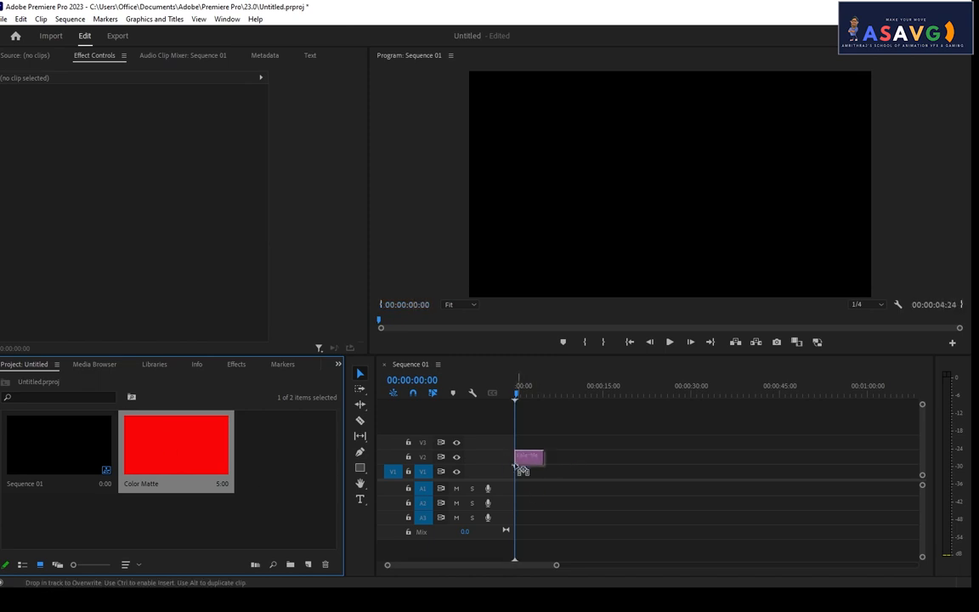
pyautogui.click(522, 393)
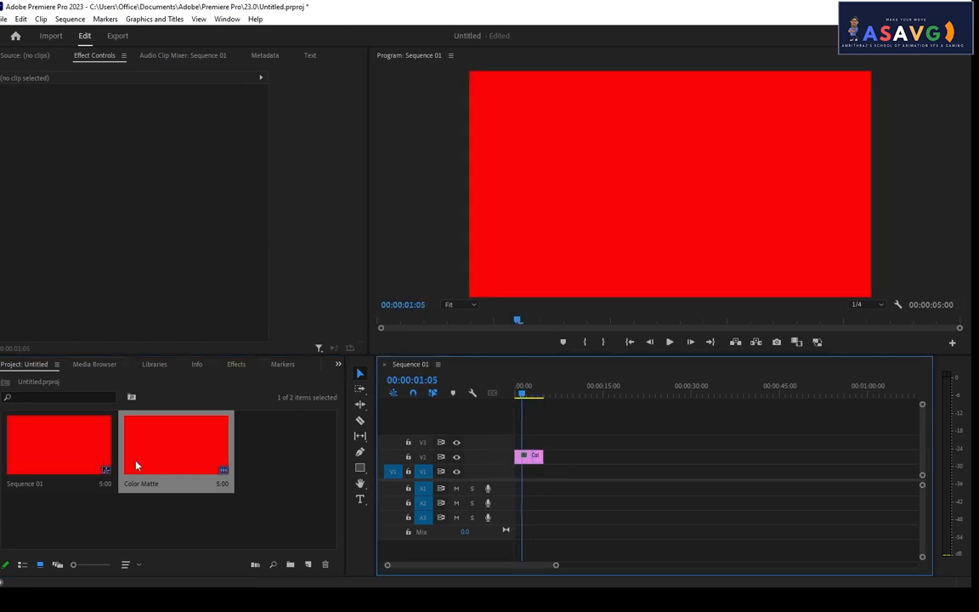
# Change the color matte's color to a dark navy blue and return the playhead to the sequence start.
pyautogui.doubleClick(153, 447)
pyautogui.moveTo(504, 303); pyautogui.dragTo(505, 315)
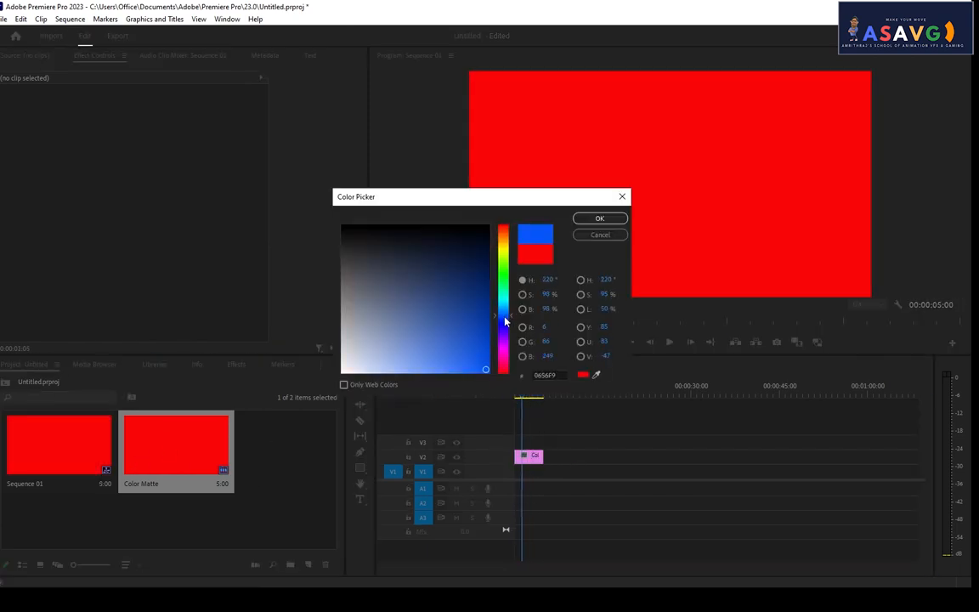
pyautogui.click(474, 323)
pyautogui.click(468, 272)
pyautogui.click(601, 219)
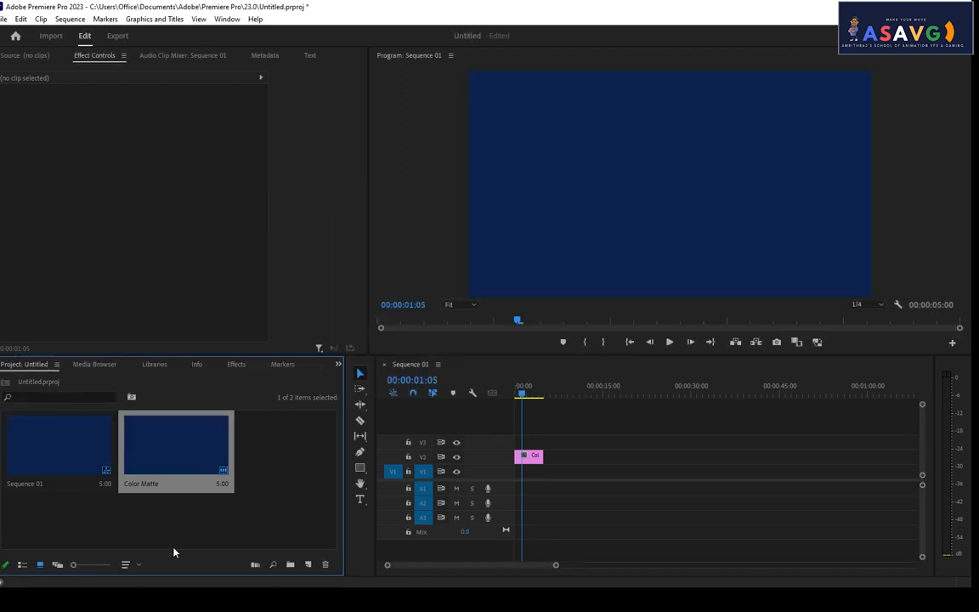
pyautogui.click(513, 397)
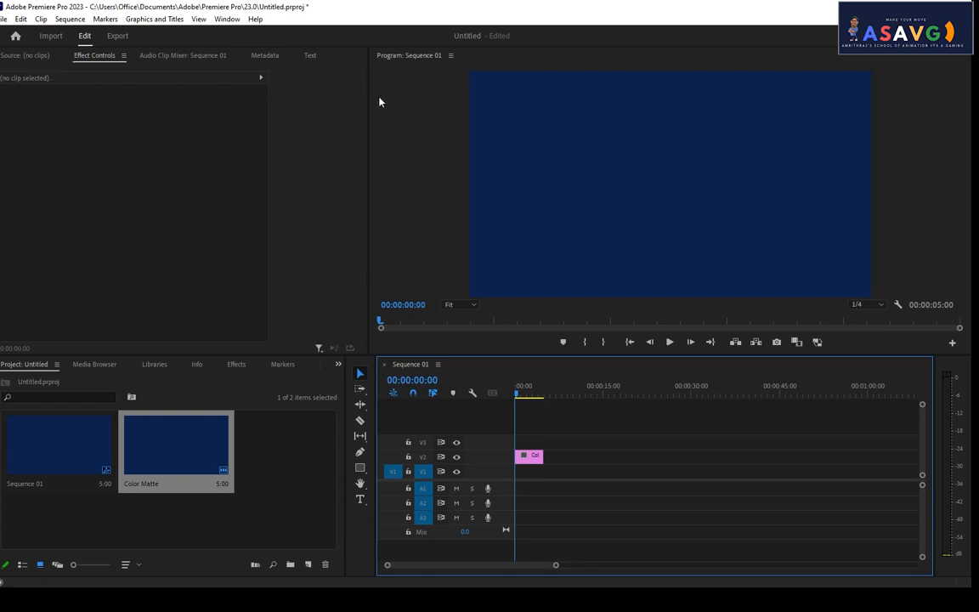
# Search the effects for CROP.
pyautogui.click(236, 364)
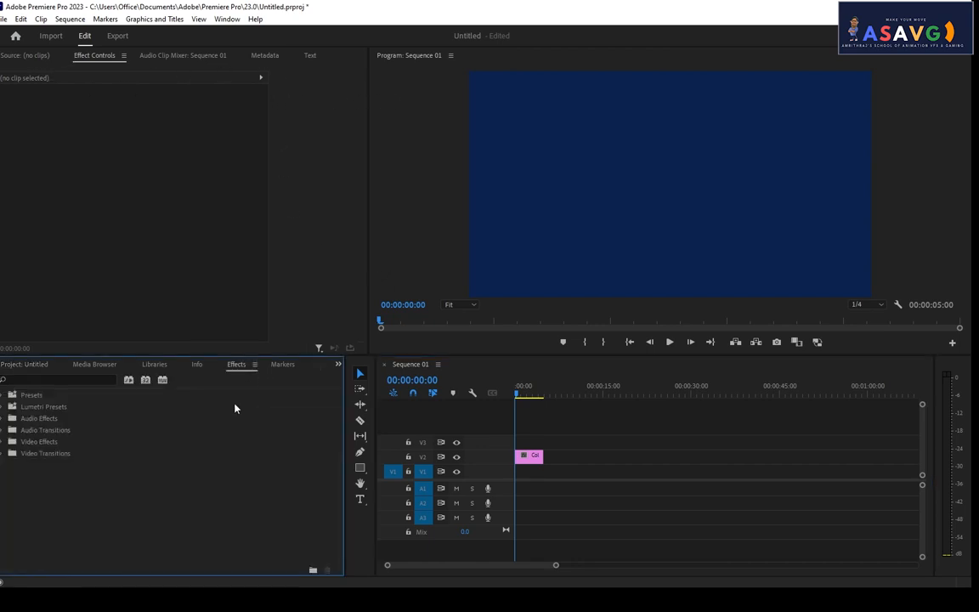
pyautogui.click(38, 379)
pyautogui.write('CROP')
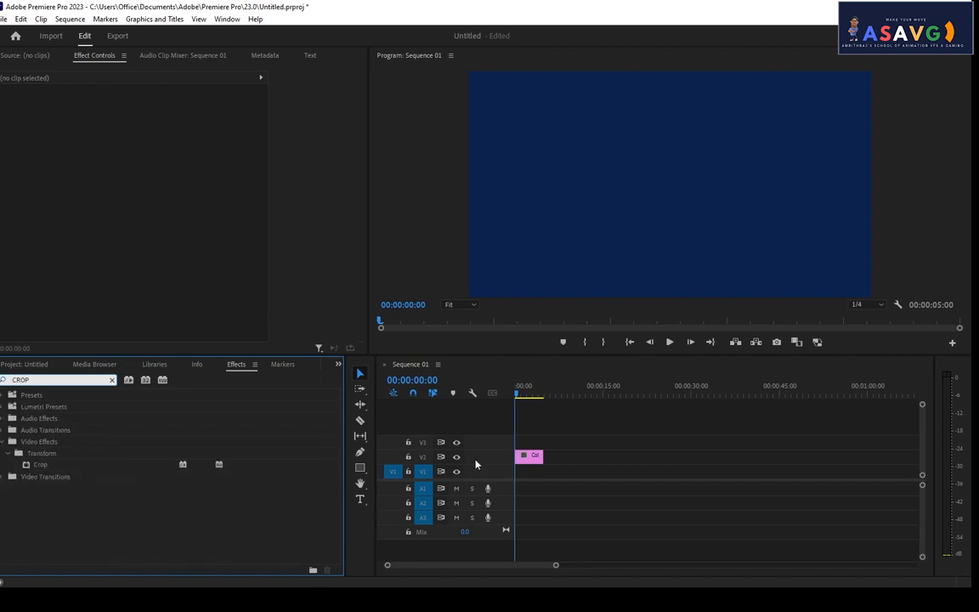
pyautogui.moveTo(522, 395); pyautogui.dragTo(509, 399)
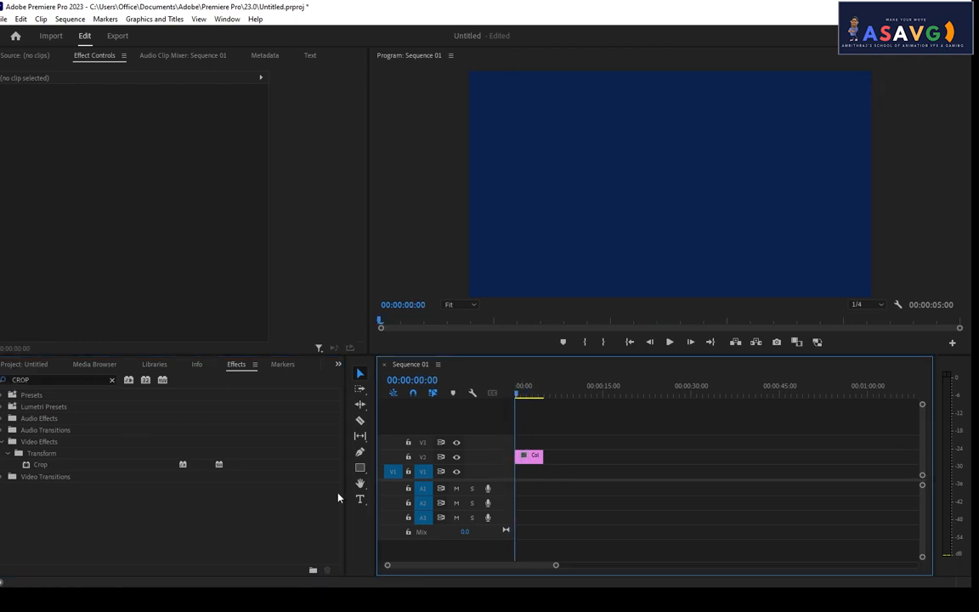
# Find the Ramp effect and apply it to the color matte clip on V2.
pyautogui.click(47, 380)
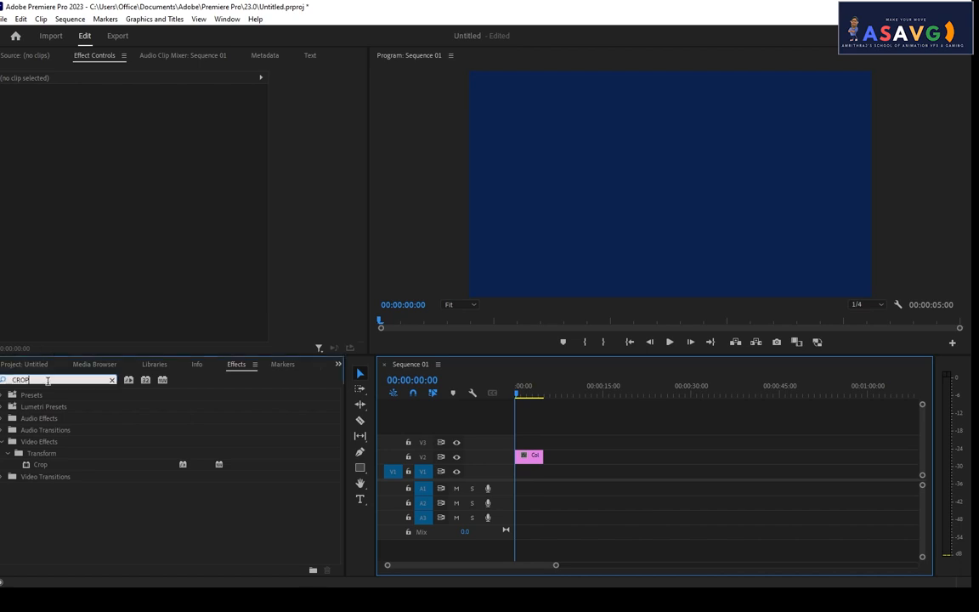
pyautogui.write('RAMP')
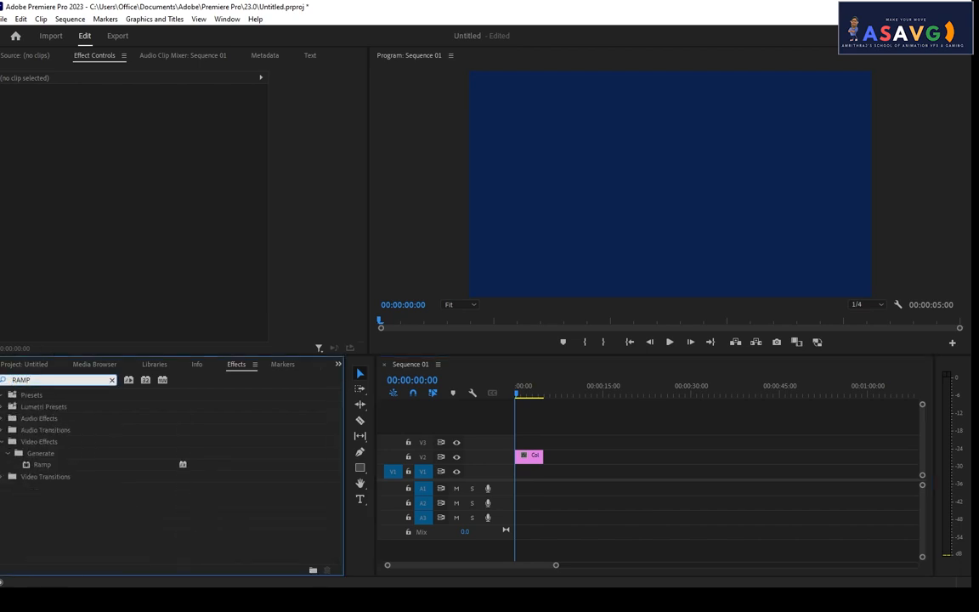
pyautogui.moveTo(51, 470); pyautogui.dragTo(529, 456)
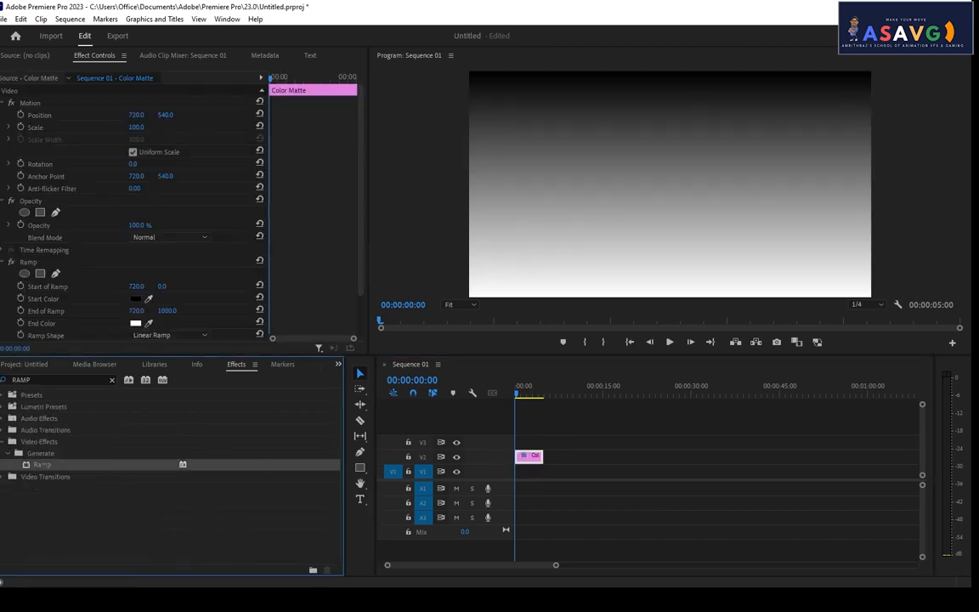
# Set the Ramp effect's start color to a sampled dark navy blue.
pyautogui.scroll(-2, 195, 286)
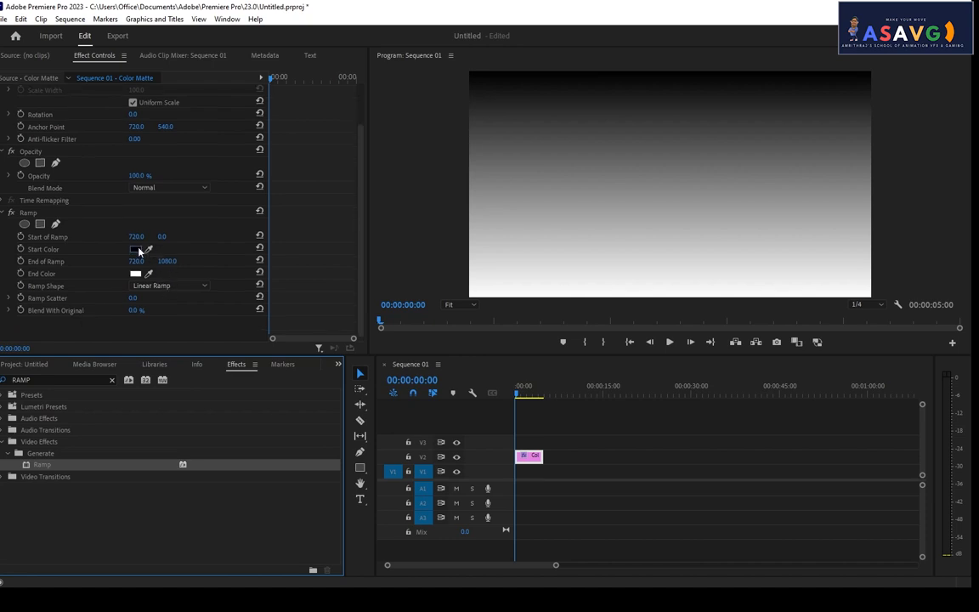
pyautogui.click(148, 249)
pyautogui.click(531, 251)
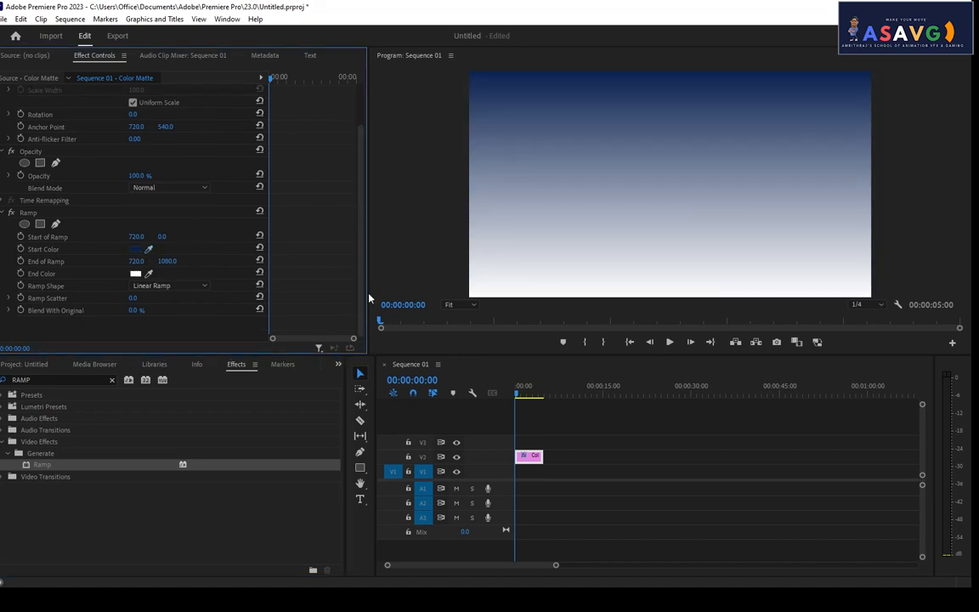
# Sample the dark navy blue as the Ramp effect's end color and adjust it to a slightly lighter blue.
pyautogui.click(148, 273)
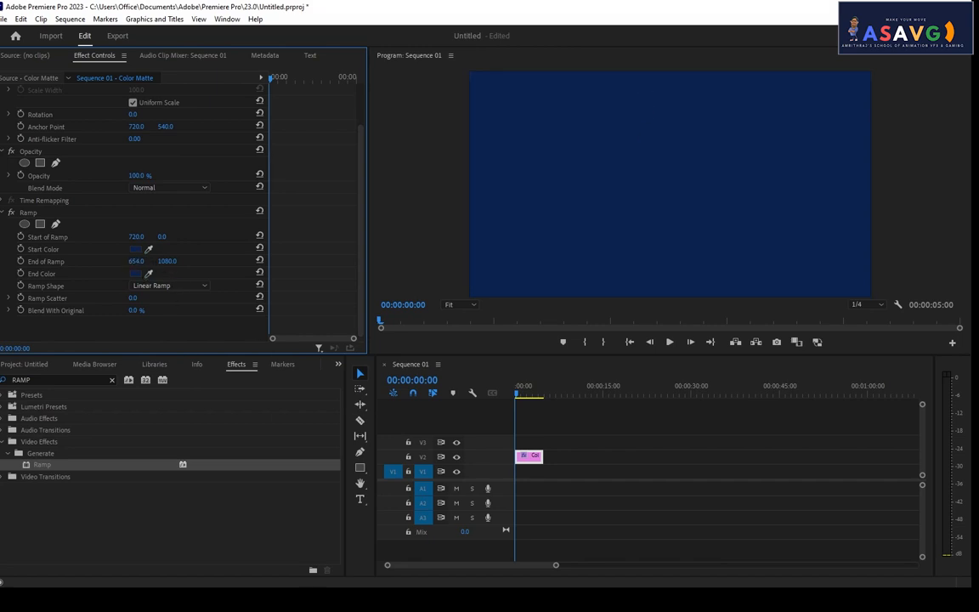
pyautogui.click(136, 274)
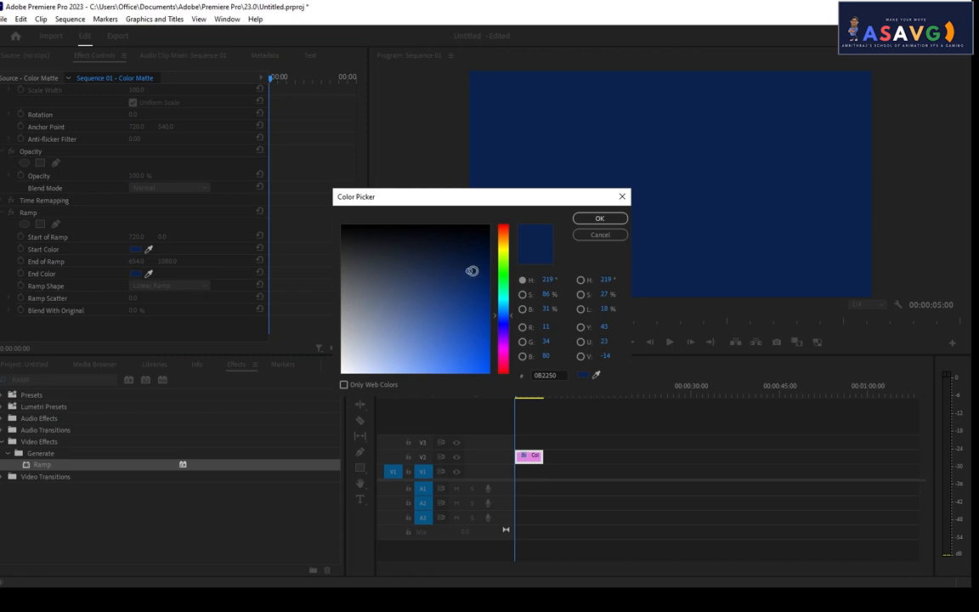
pyautogui.moveTo(470, 272); pyautogui.dragTo(450, 297)
pyautogui.click(600, 220)
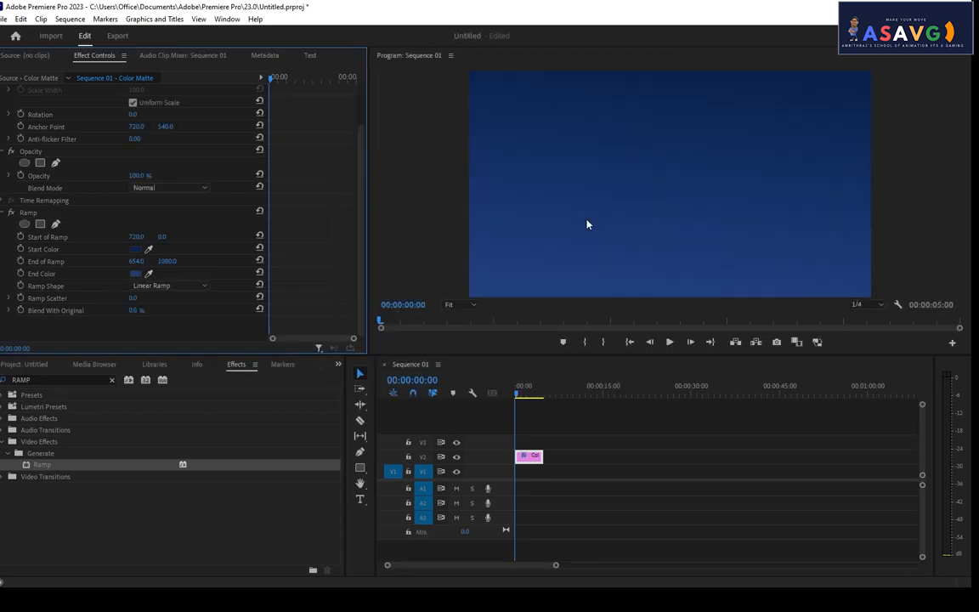
pyautogui.click(338, 365)
pyautogui.click(339, 365)
pyautogui.click(339, 364)
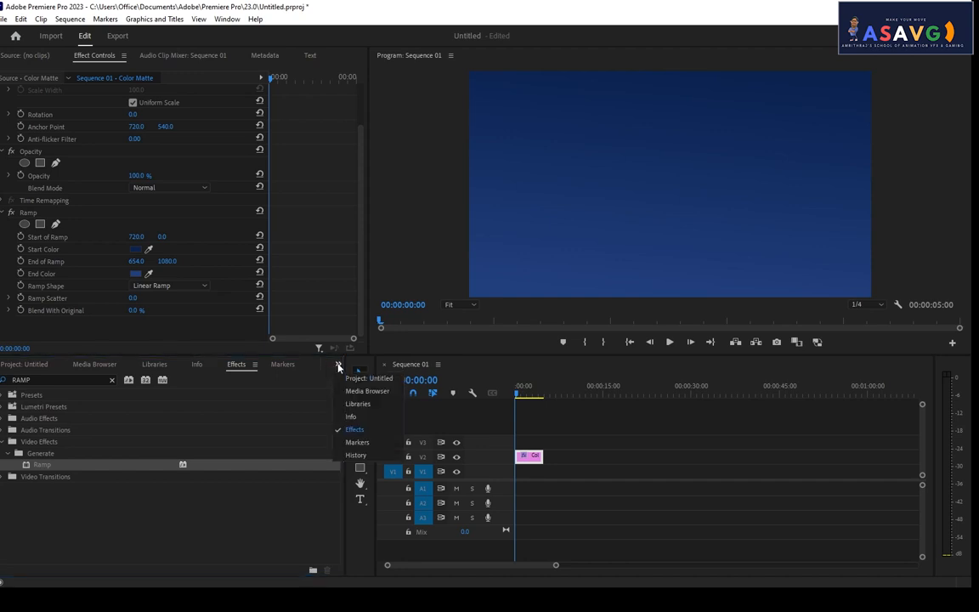
# Try the Crop effect on the color matte clip on V2, undo it and clear the effects search.
pyautogui.moveTo(518, 396)
pyautogui.mouseDown()
pyautogui.moveTo(527, 395)
pyautogui.moveTo(519, 396)
pyautogui.mouseUp()
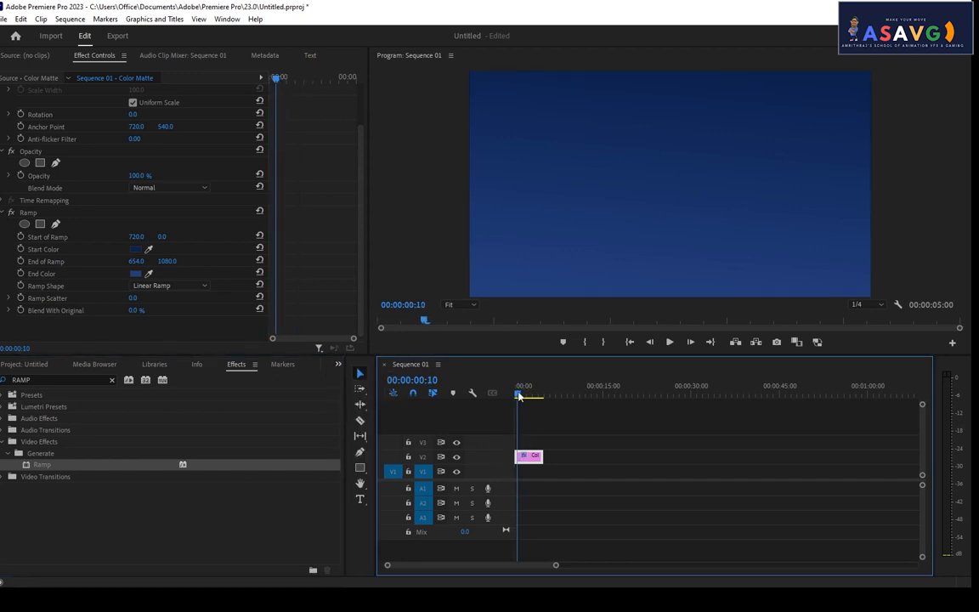
pyautogui.click(40, 379)
pyautogui.write('CROP')
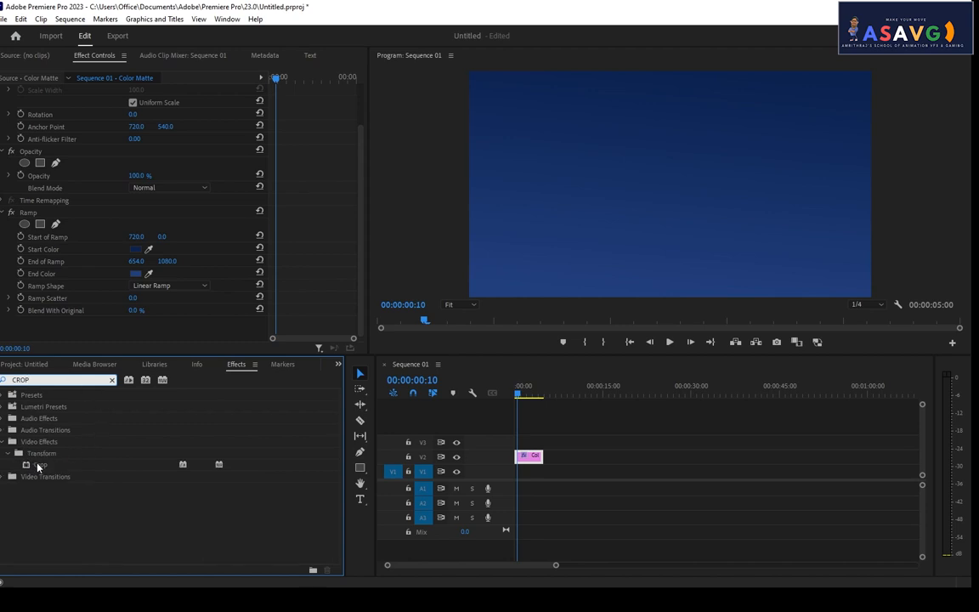
pyautogui.moveTo(37, 467); pyautogui.dragTo(527, 458)
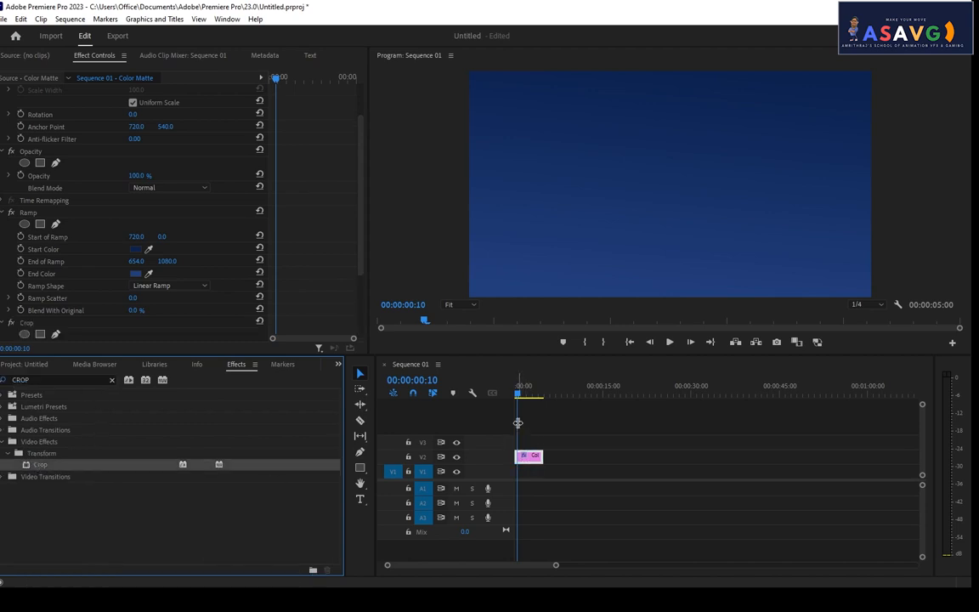
pyautogui.hotkey('ctrl', 'z')
pyautogui.click(111, 382)
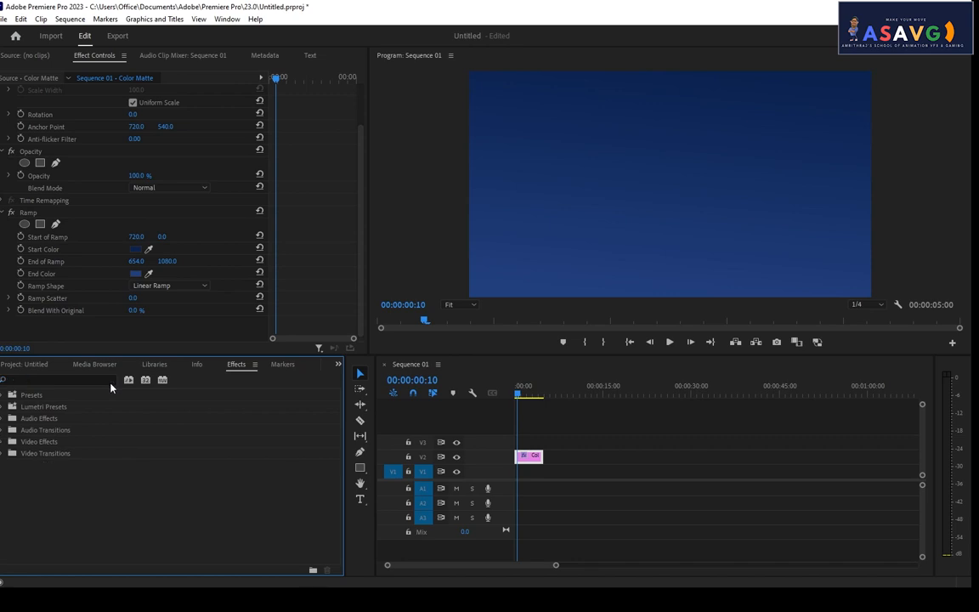
pyautogui.rightClick(178, 512)
pyautogui.click(145, 471)
pyautogui.click(26, 56)
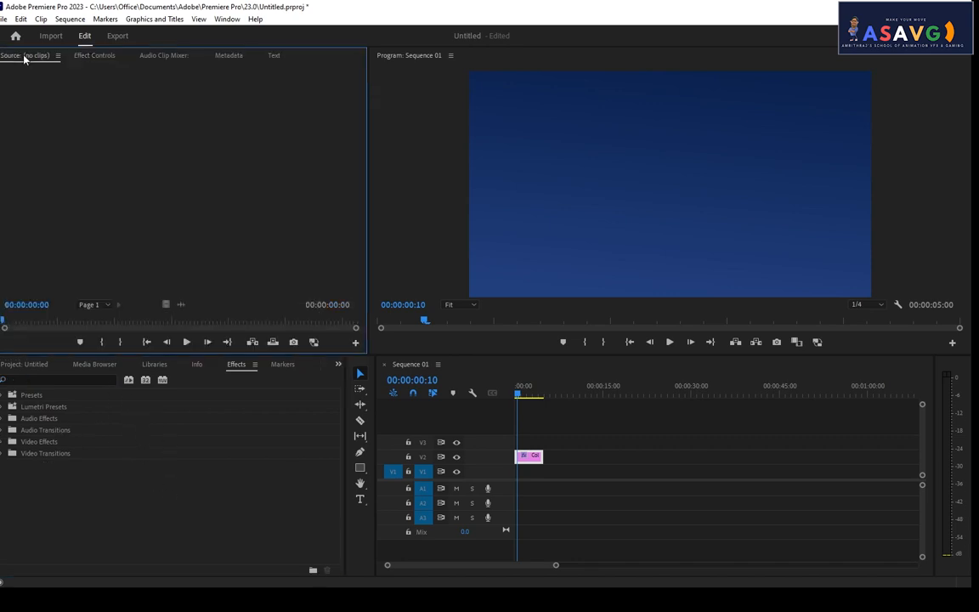
pyautogui.click(94, 55)
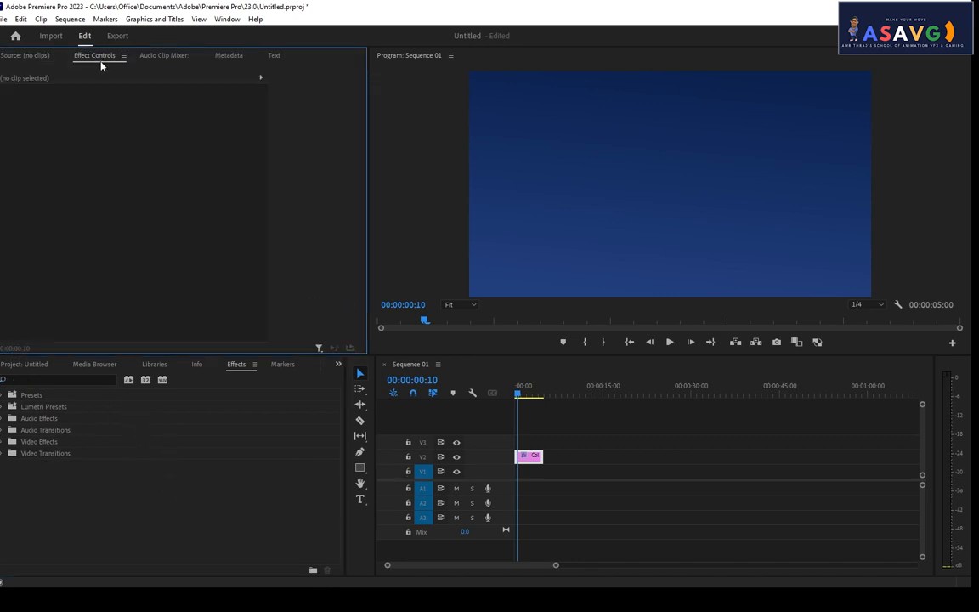
# Create a 1440 x 1080 adjustment layer at 25 fps and place it on V3 above the color matte clip.
pyautogui.click(23, 367)
pyautogui.rightClick(288, 483)
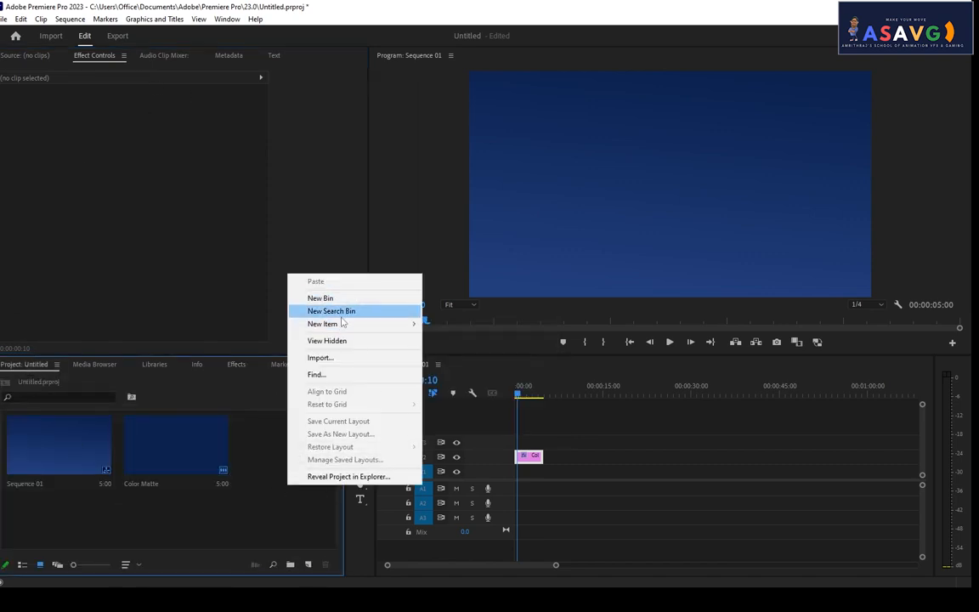
pyautogui.moveTo(340, 324)
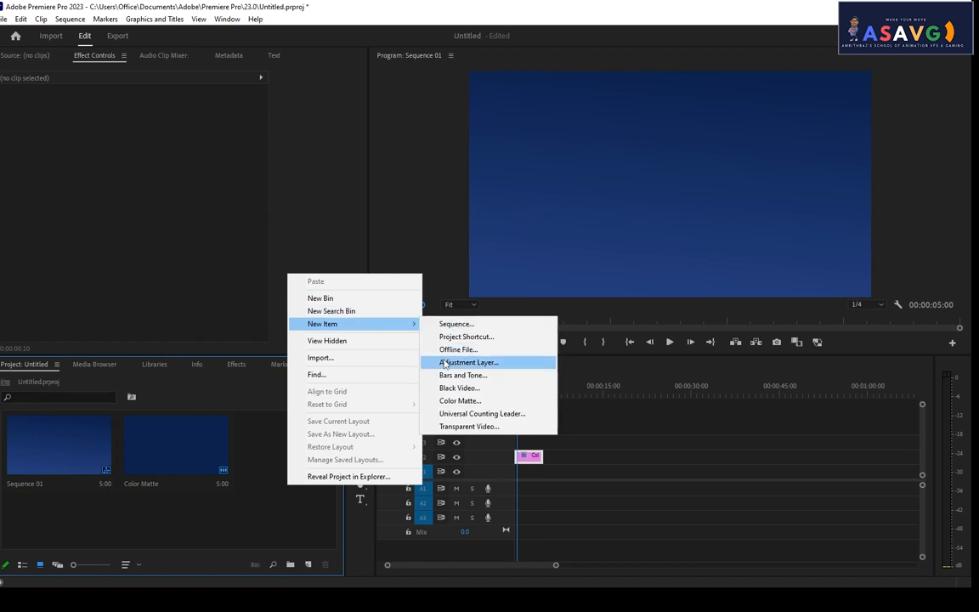
pyautogui.click(262, 461)
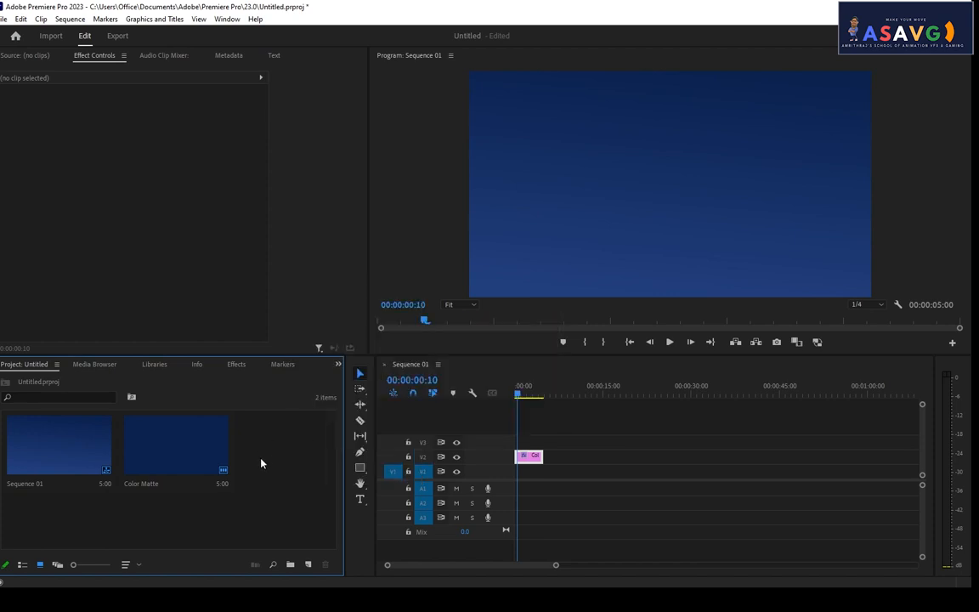
pyautogui.rightClick(262, 459)
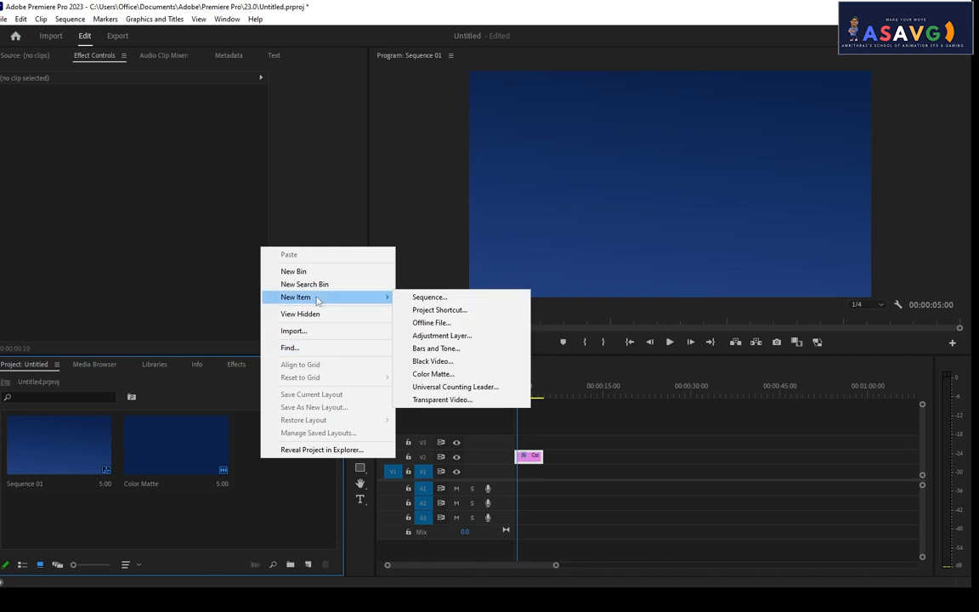
pyautogui.moveTo(384, 304)
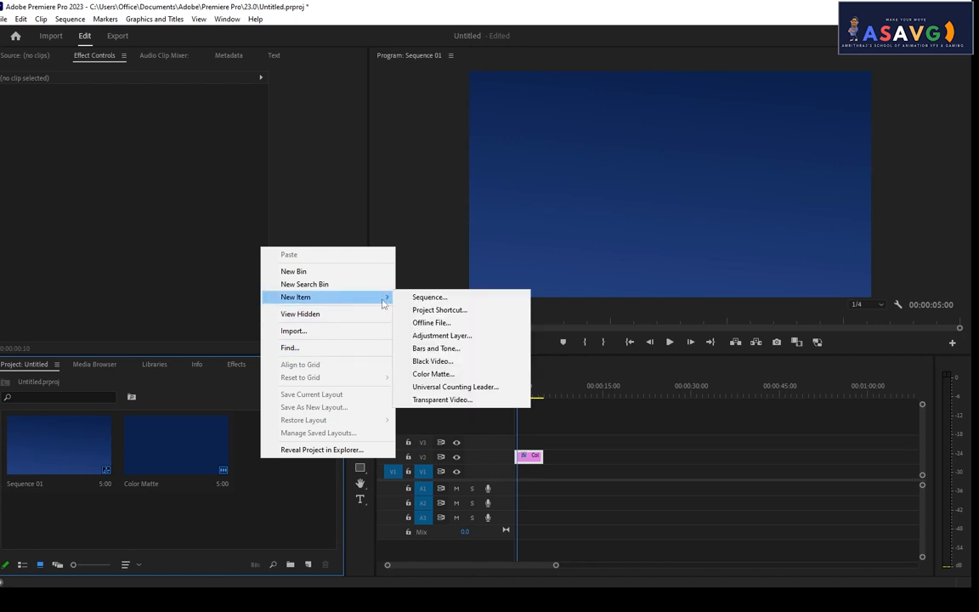
pyautogui.click(443, 338)
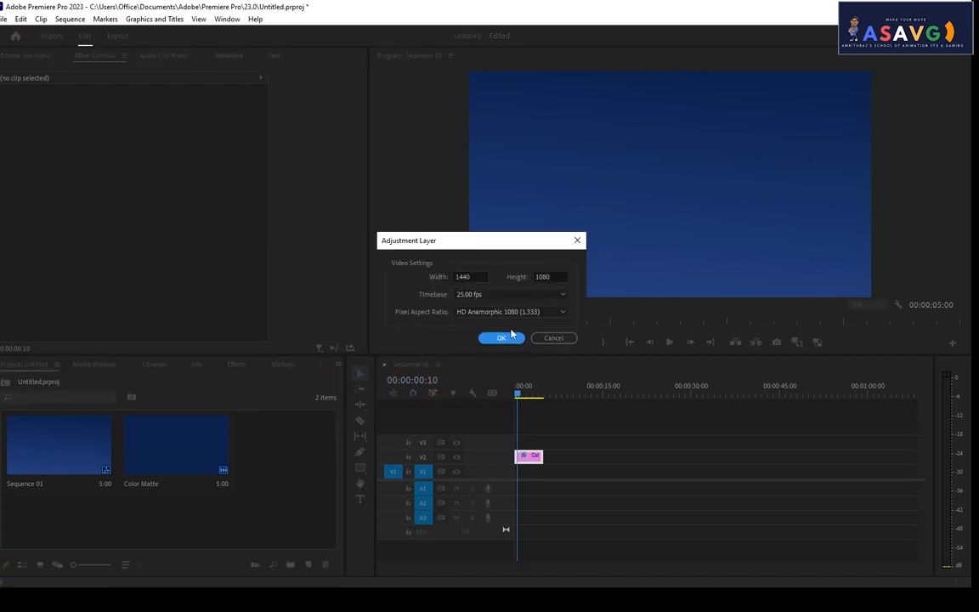
pyautogui.click(502, 337)
pyautogui.moveTo(266, 472); pyautogui.dragTo(542, 442)
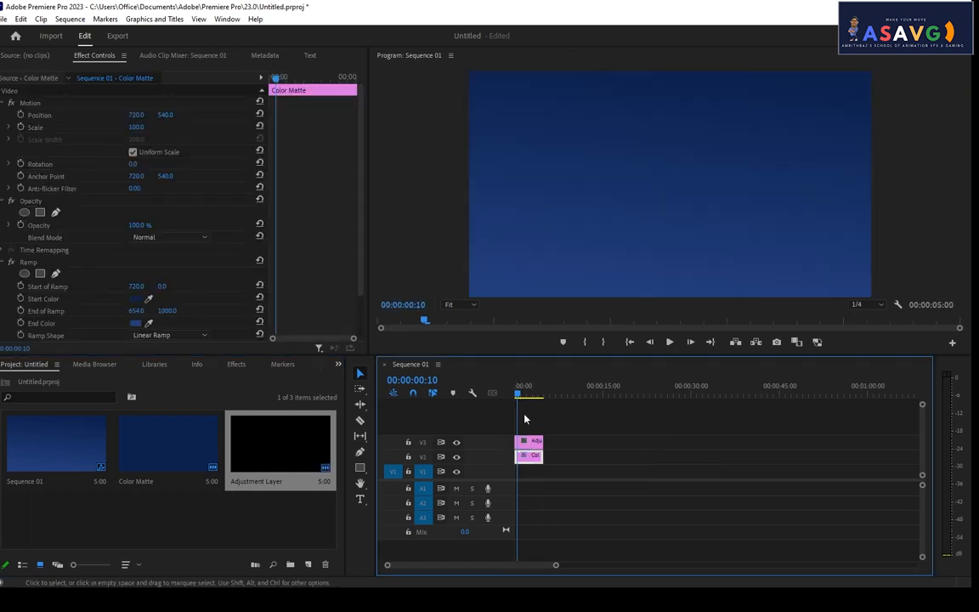
# Find the Crop effect, apply it to the adjustment layer on V3 and try out its crop values.
pyautogui.click(235, 363)
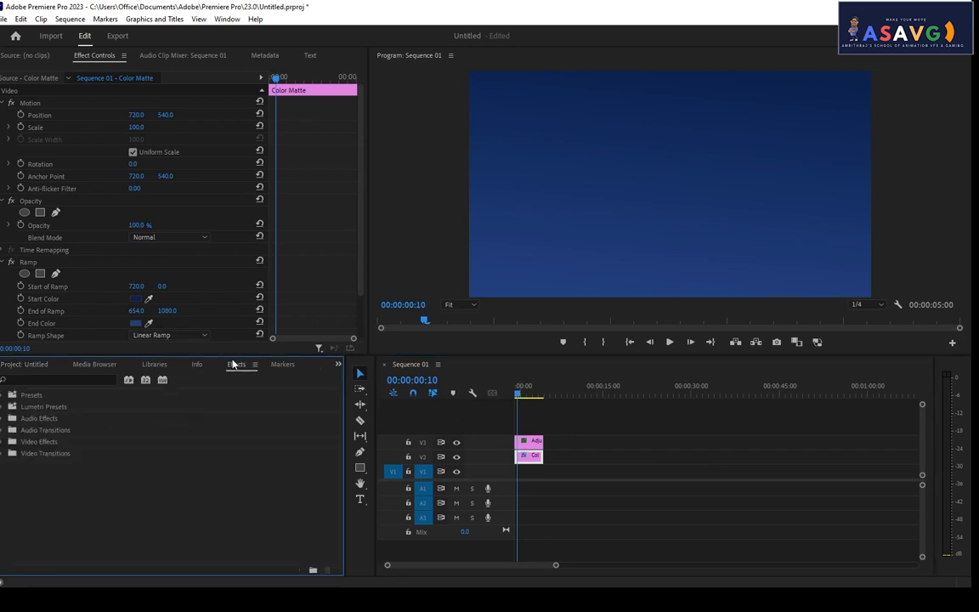
pyautogui.click(28, 379)
pyautogui.write('CROP')
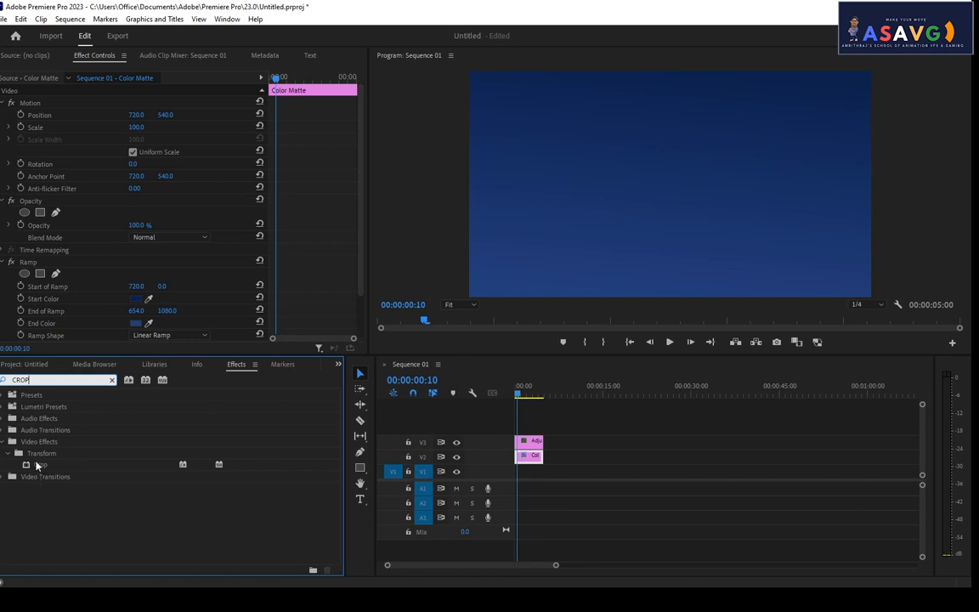
pyautogui.moveTo(36, 465); pyautogui.dragTo(529, 442)
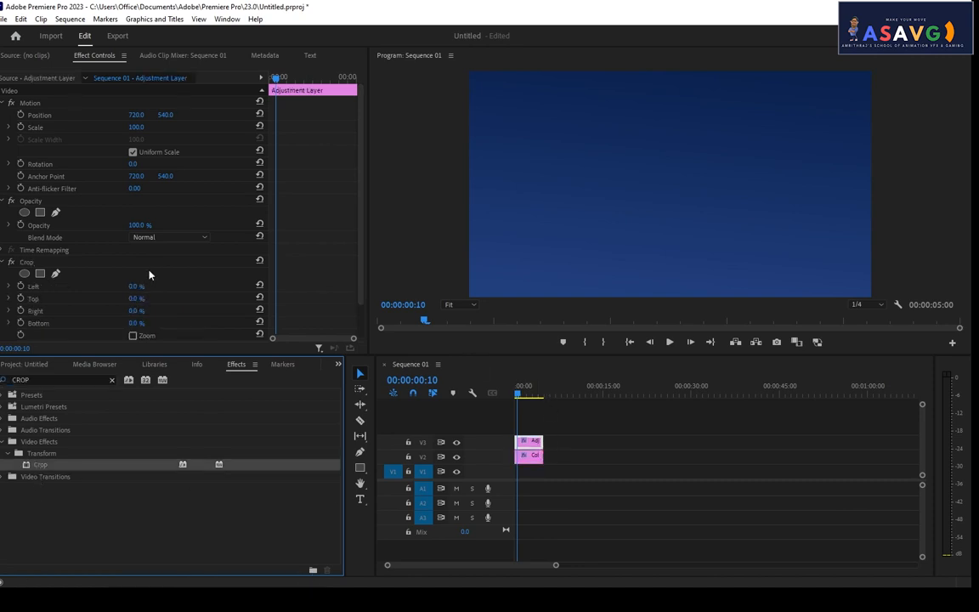
pyautogui.scroll(-2, 149, 275)
pyautogui.moveTo(134, 251); pyautogui.dragTo(140, 289)
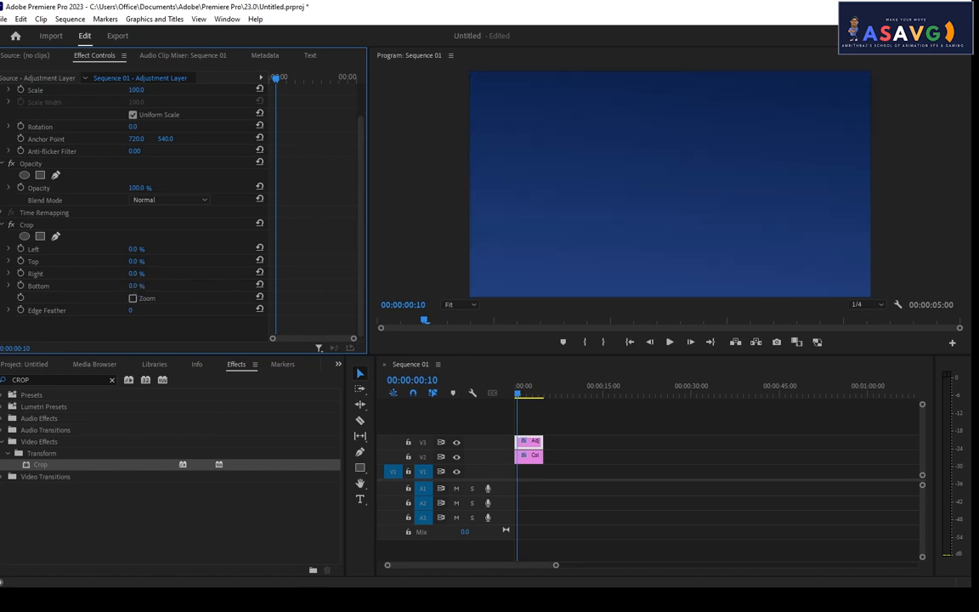
# Try a rectangular mask on the Crop effect, pull out one of its corners, and delete the Crop effect from the adjustment layer.
pyautogui.click(40, 235)
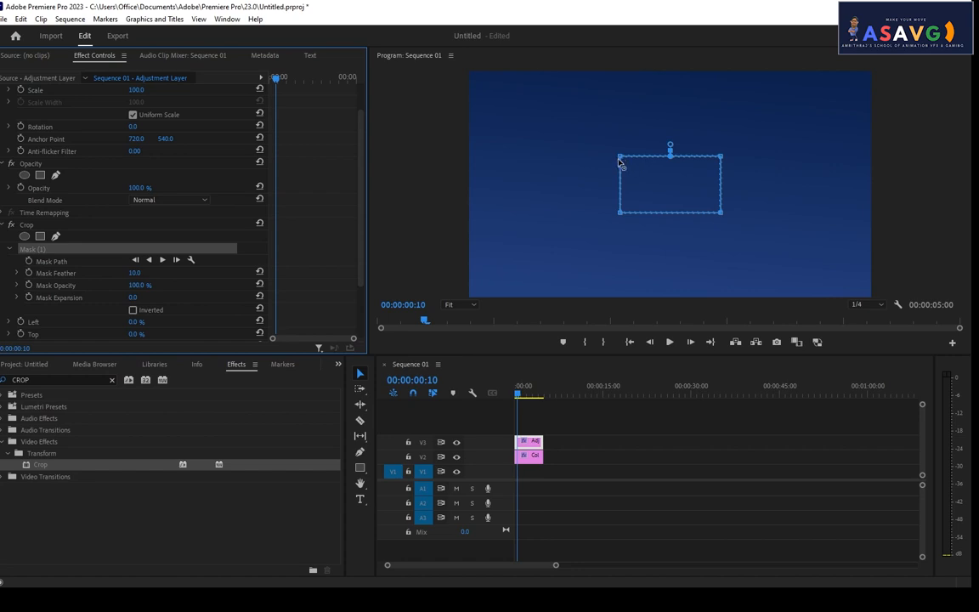
pyautogui.moveTo(620, 156); pyautogui.dragTo(578, 100)
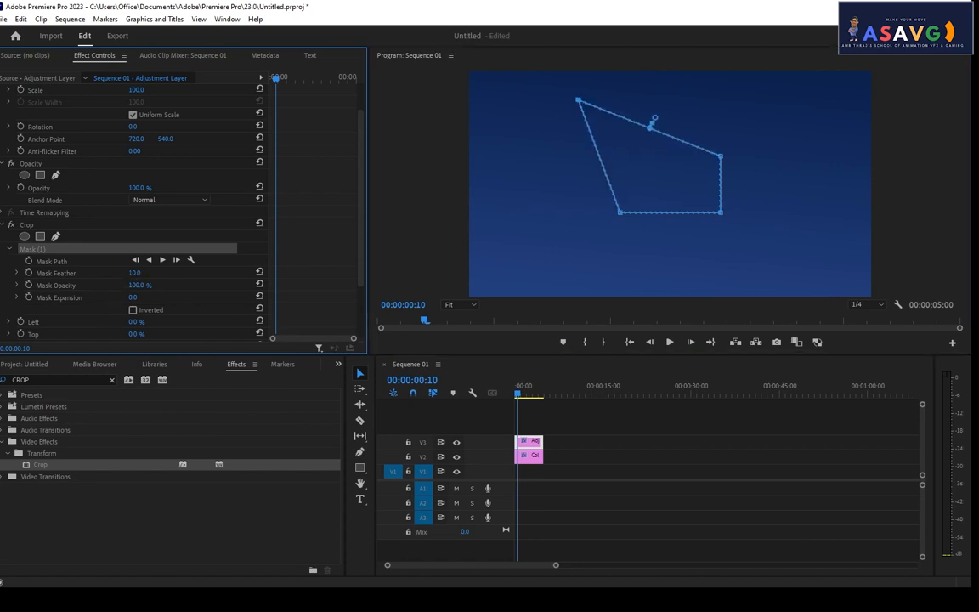
pyautogui.click(132, 273)
pyautogui.scroll(-1, 200, 255)
pyautogui.scroll(2, 29, 258)
pyautogui.click(34, 236)
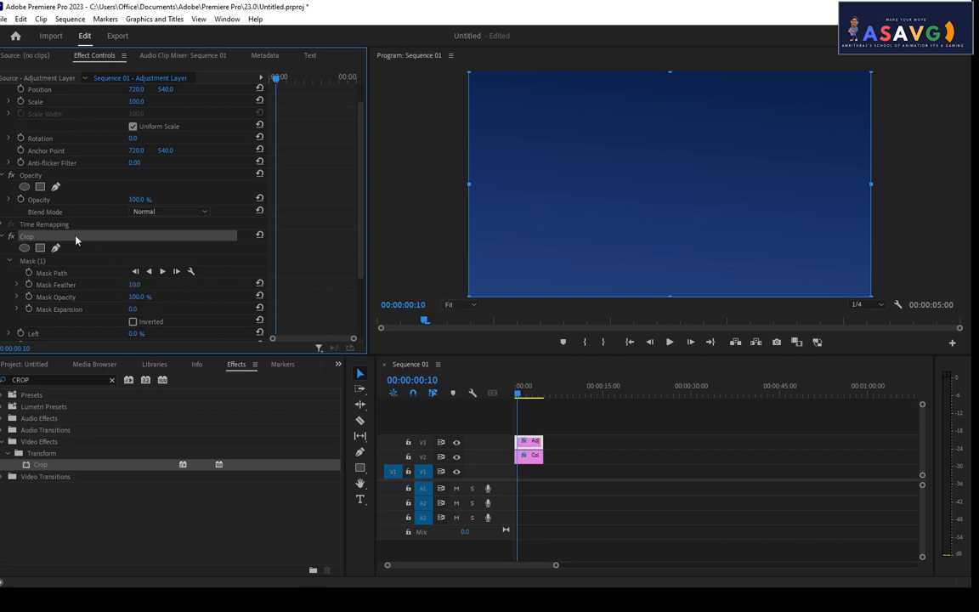
pyautogui.press('Delete')
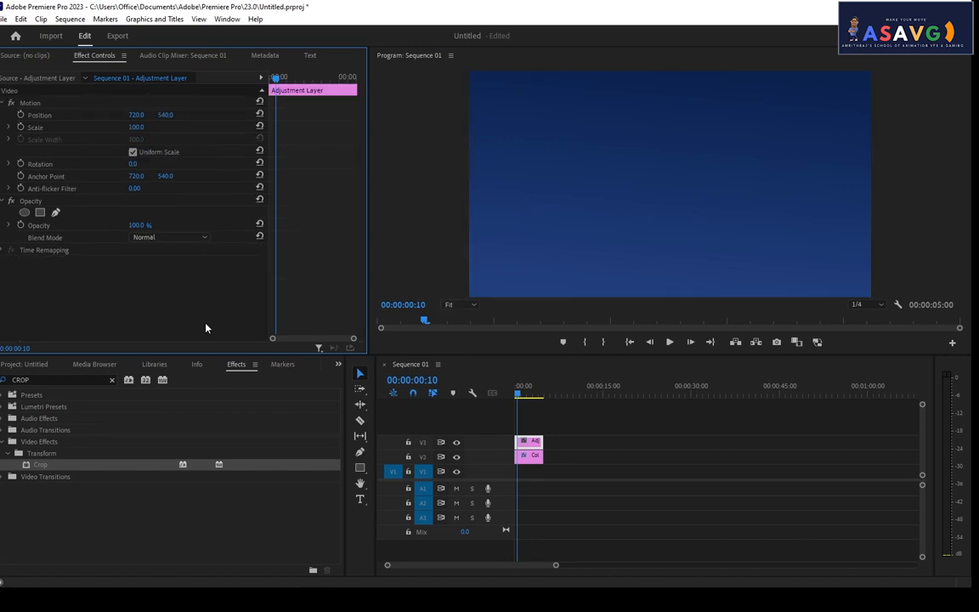
# Reapply the Crop effect to the adjustment layer on V3 and try out its Left crop value.
pyautogui.moveTo(40, 465); pyautogui.dragTo(527, 442)
pyautogui.scroll(-1, 124, 299)
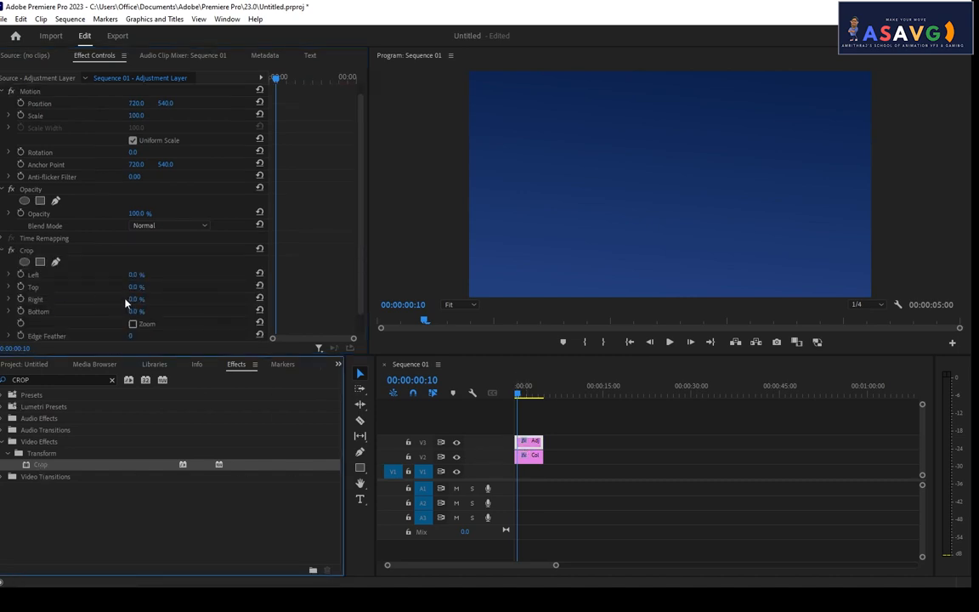
pyautogui.moveTo(132, 275)
pyautogui.mouseDown()
pyautogui.moveTo(220, 275)
pyautogui.moveTo(140, 275)
pyautogui.mouseUp()
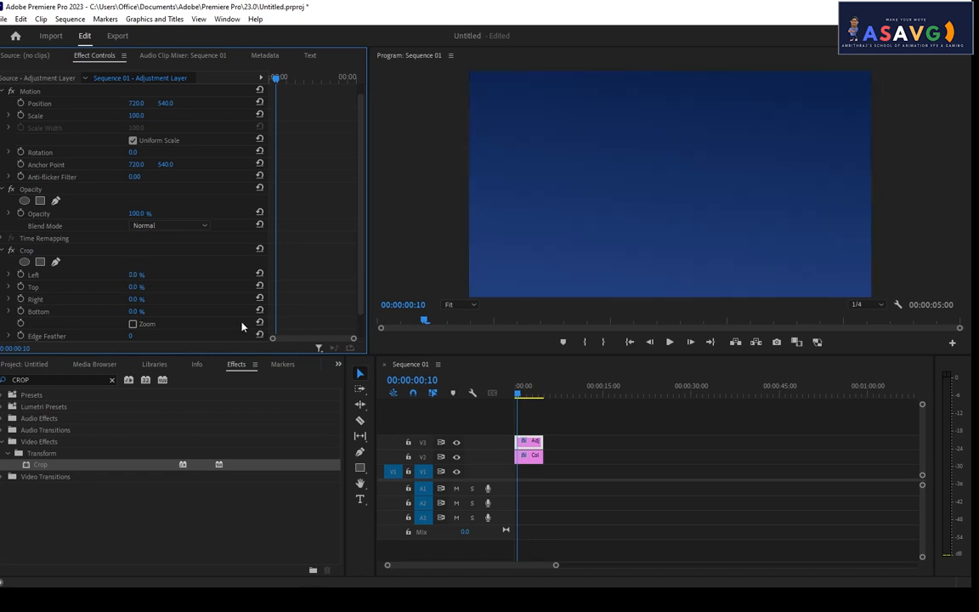
# Move the adjustment layer up to V4 and duplicate the color matte clip from V2 onto V3.
pyautogui.click(533, 460)
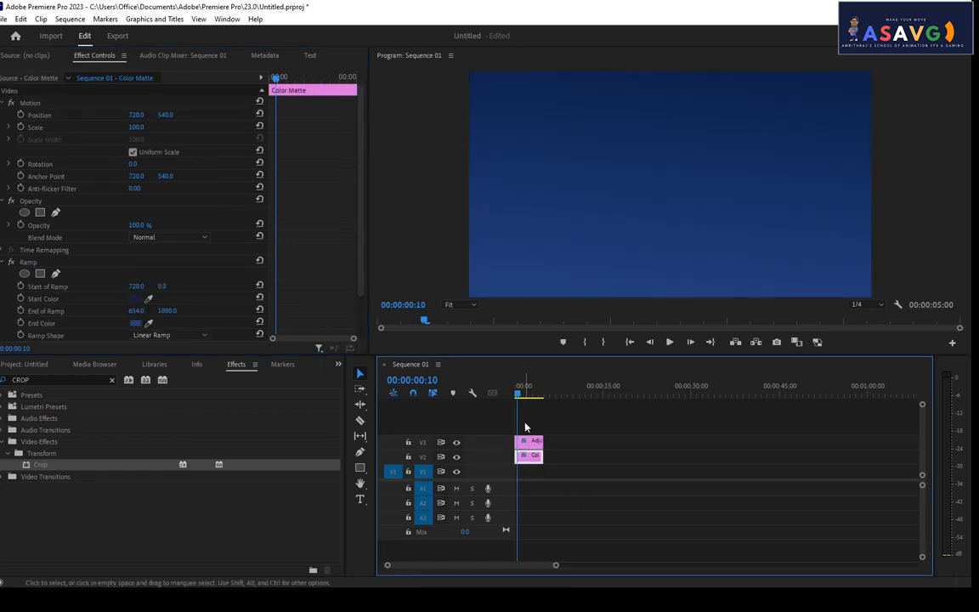
pyautogui.click(517, 431)
pyautogui.click(526, 447)
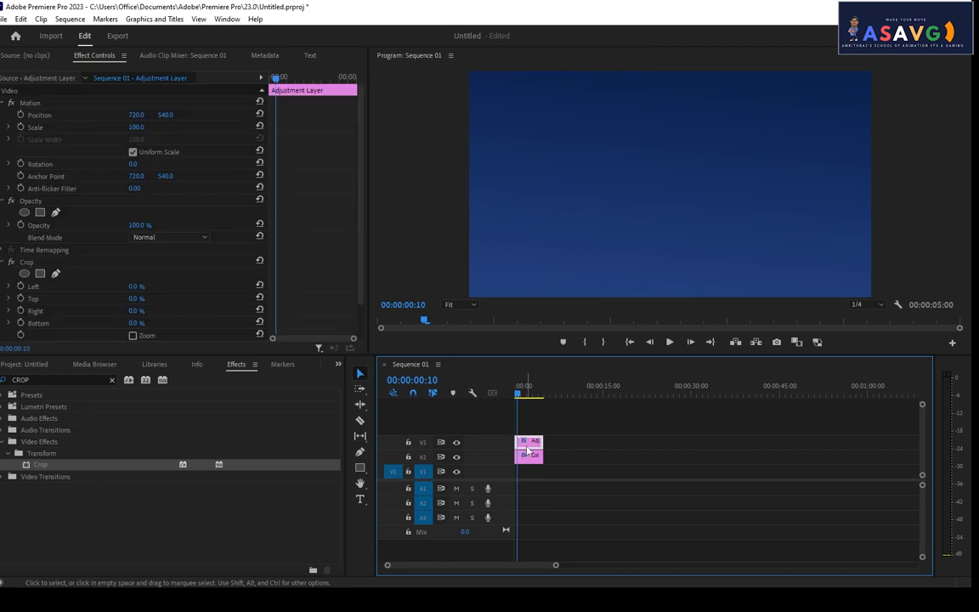
pyautogui.click(531, 459)
pyautogui.click(531, 444)
pyautogui.click(527, 459)
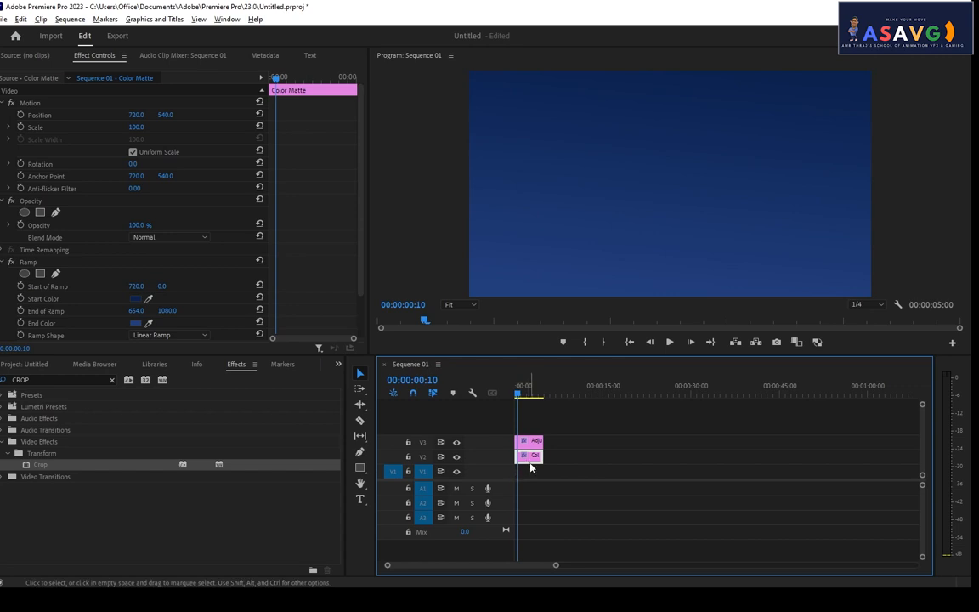
pyautogui.click(528, 445)
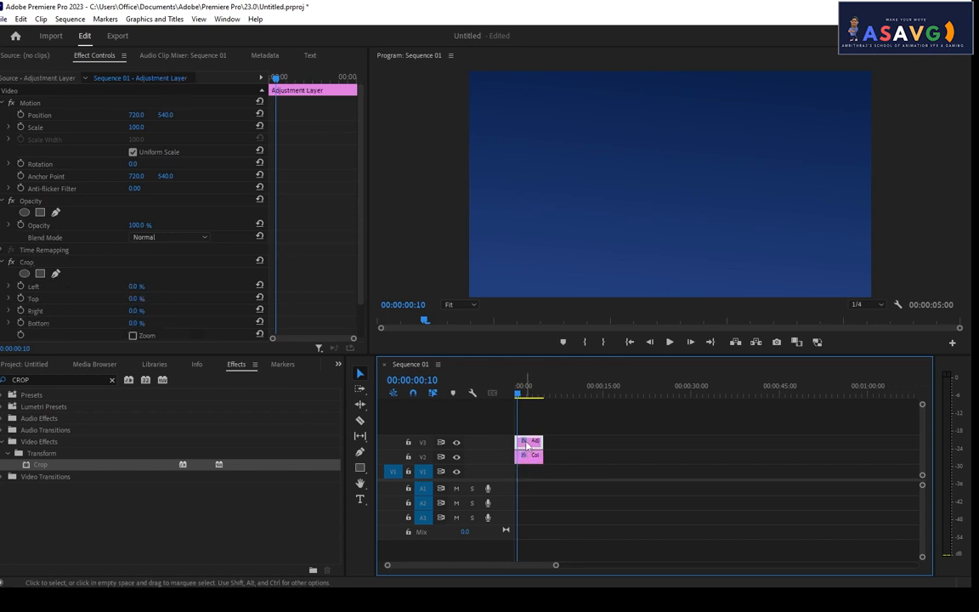
pyautogui.moveTo(527, 446)
pyautogui.mouseDown()
pyautogui.moveTo(525, 432)
pyautogui.moveTo(527, 447)
pyautogui.mouseUp()
pyautogui.click(528, 459)
# Return the playhead to 00:00:00:02 and try a Left crop of 12% on the adjustment layer on V4.
pyautogui.moveTo(518, 397); pyautogui.dragTo(522, 398)
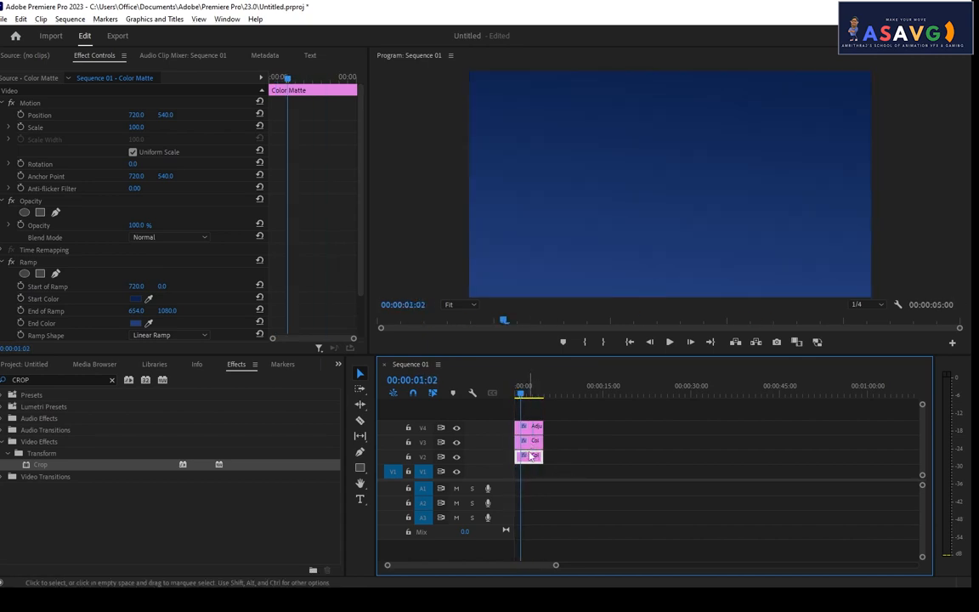
pyautogui.click(516, 392)
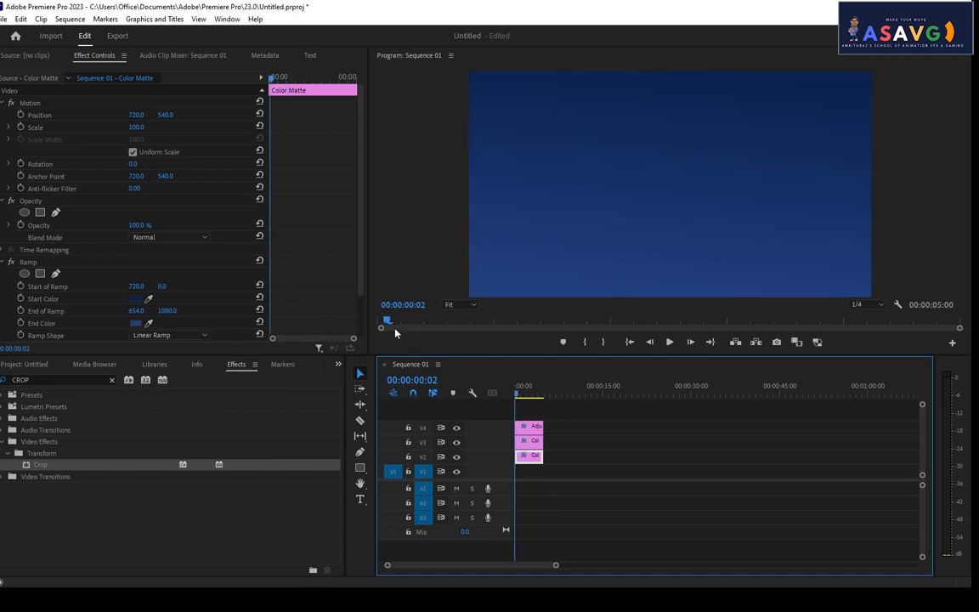
pyautogui.click(529, 425)
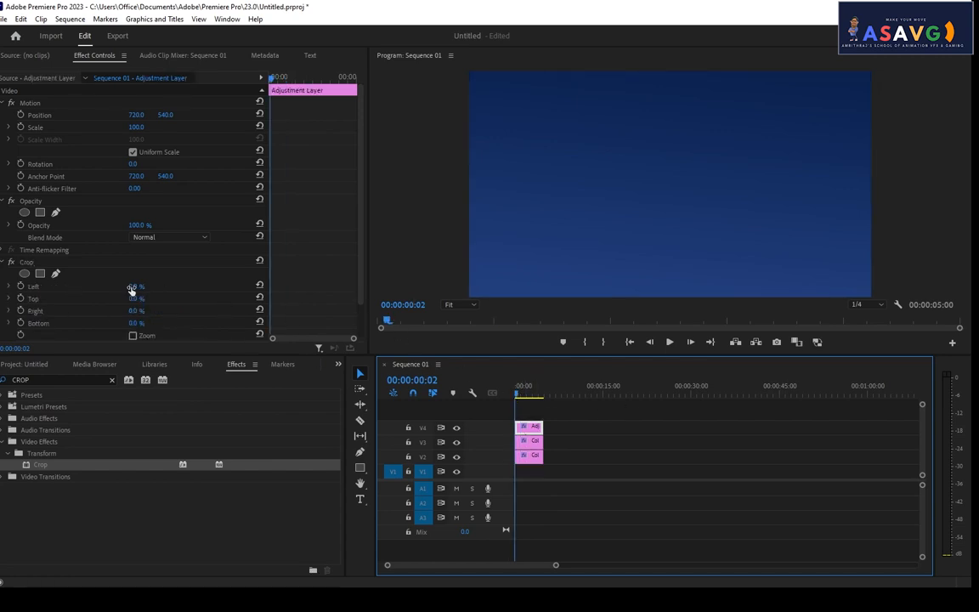
pyautogui.moveTo(131, 289)
pyautogui.mouseDown()
pyautogui.moveTo(217, 289)
pyautogui.moveTo(131, 289)
pyautogui.moveTo(217, 289)
pyautogui.moveTo(143, 289)
pyautogui.mouseUp()
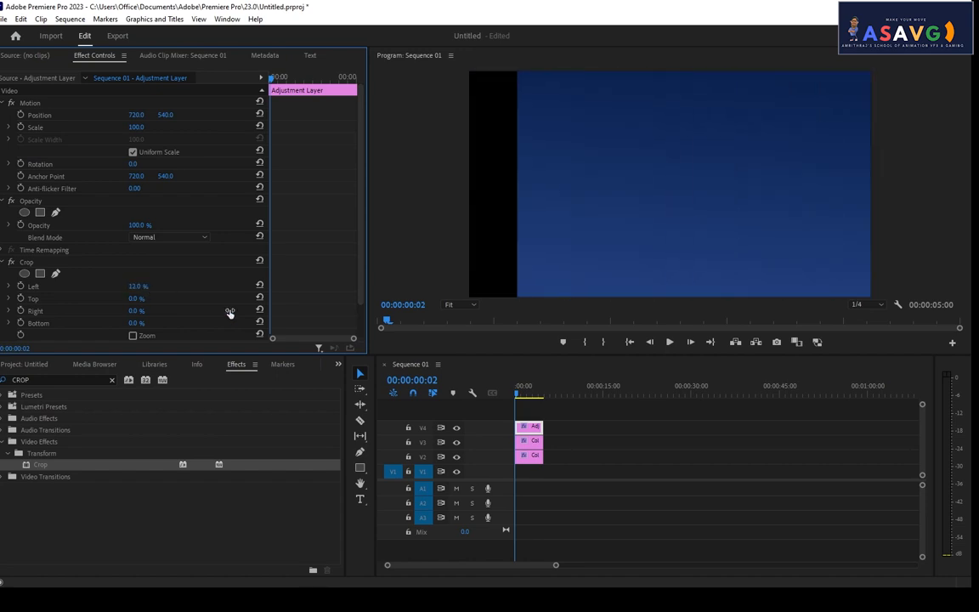
# Delete the adjustment layer clip from V4 and apply the Crop effect to the color matte copy on V3.
pyautogui.click(520, 425)
pyautogui.press('Delete')
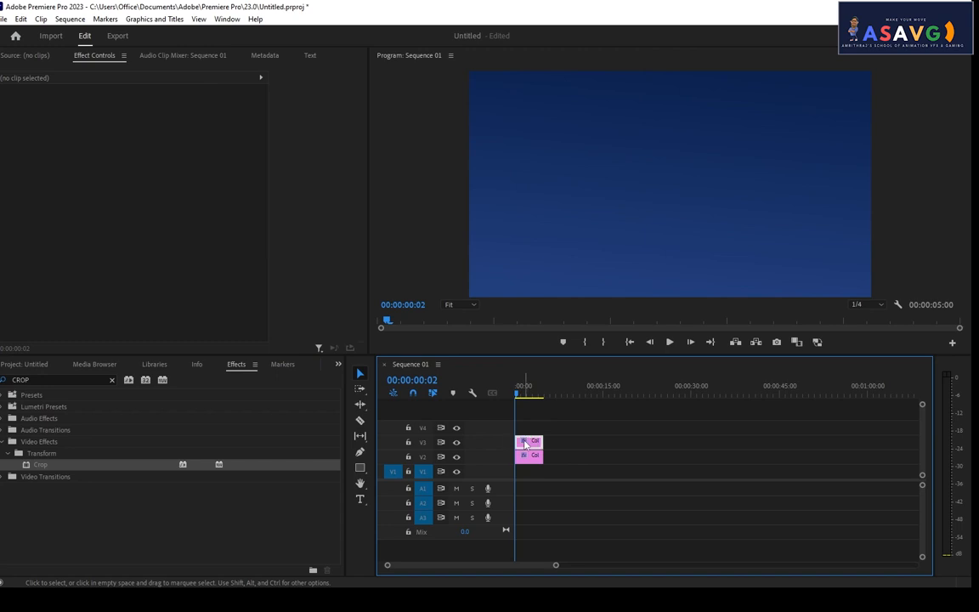
pyautogui.click(525, 443)
pyautogui.moveTo(62, 467); pyautogui.dragTo(533, 443)
pyautogui.scroll(-5, 89, 292)
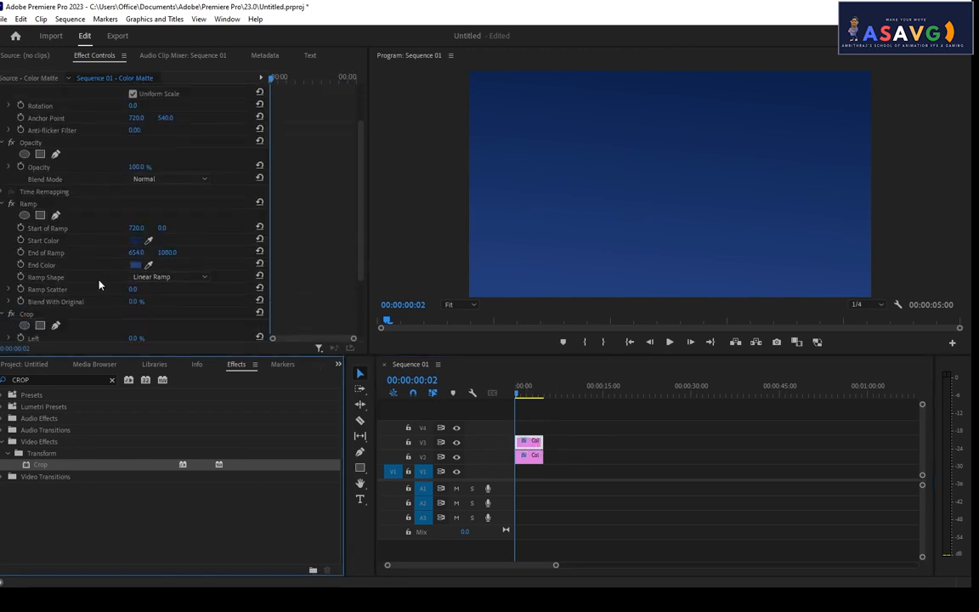
# Try out the Left and Right crop values on the V3 color matte clip.
pyautogui.moveTo(136, 280); pyautogui.dragTo(208, 280)
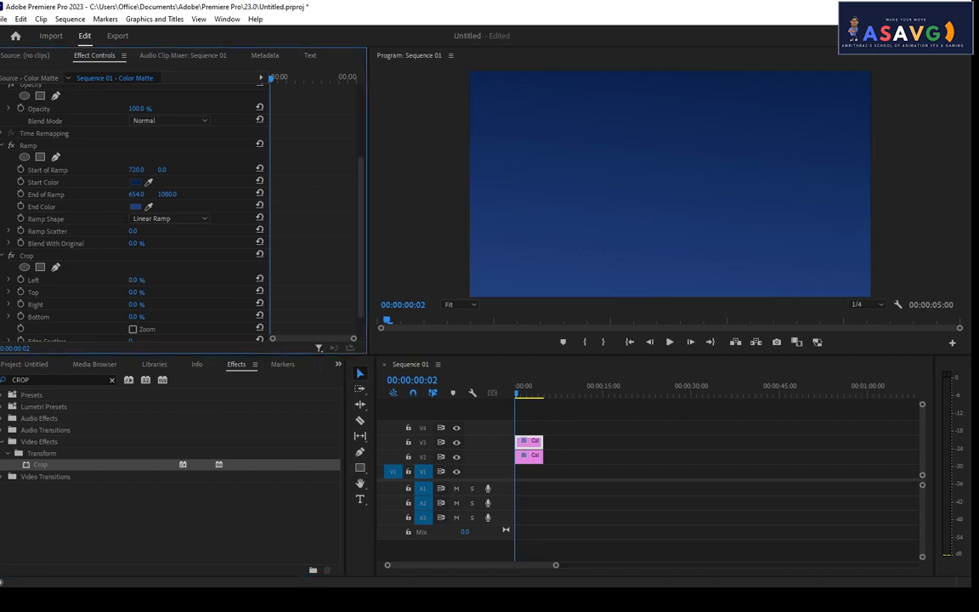
pyautogui.moveTo(138, 280); pyautogui.dragTo(15, 286)
pyautogui.moveTo(140, 305); pyautogui.dragTo(102, 327)
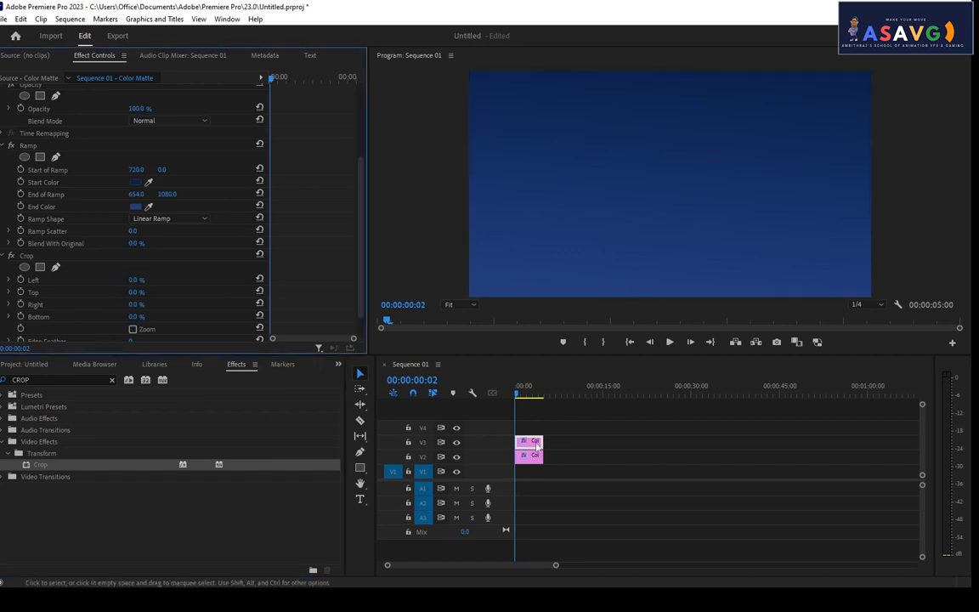
# Set the Ramp start color of the color matte clip on V2 to a bright green.
pyautogui.click(523, 395)
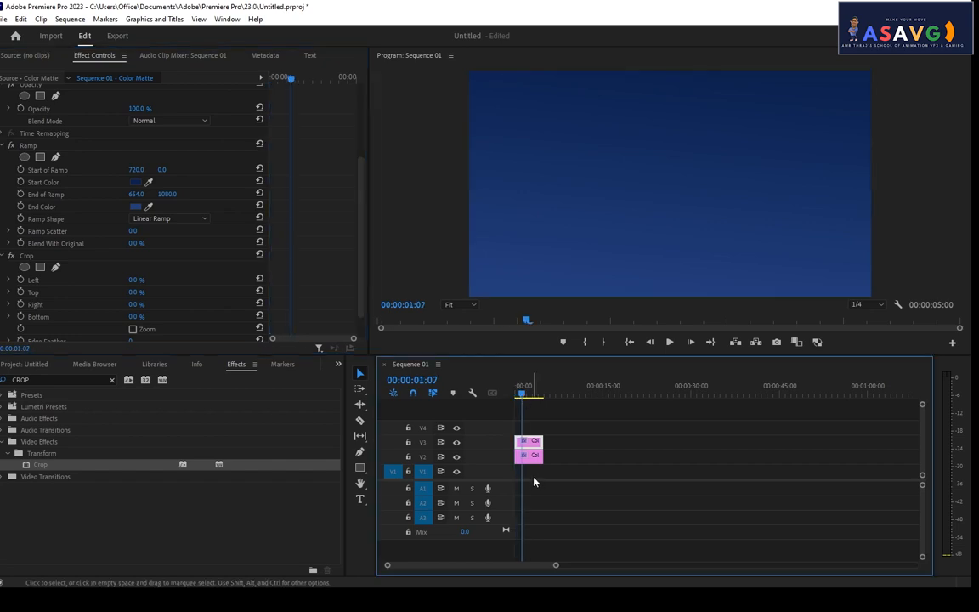
pyautogui.scroll(-1, 150, 289)
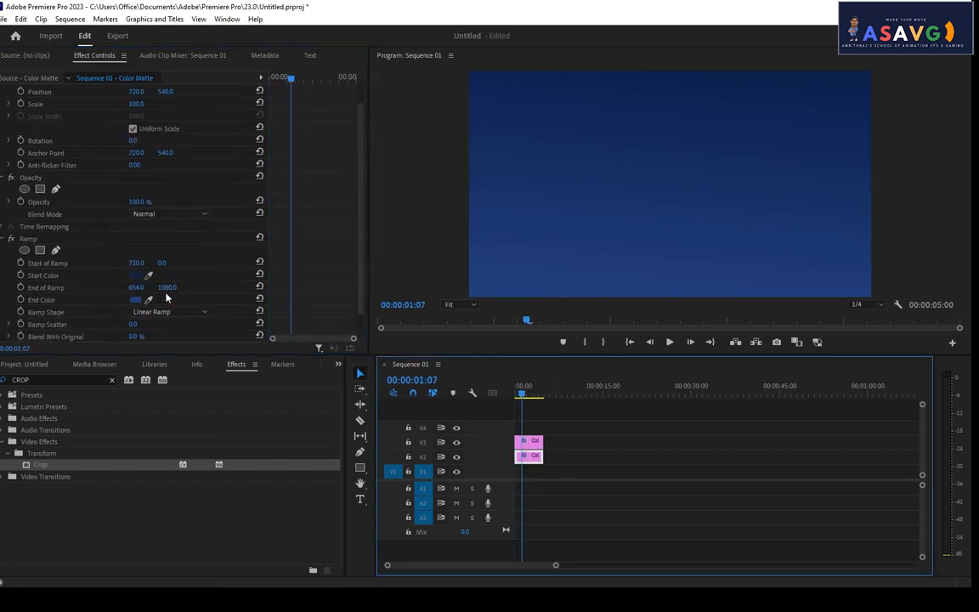
pyautogui.click(136, 277)
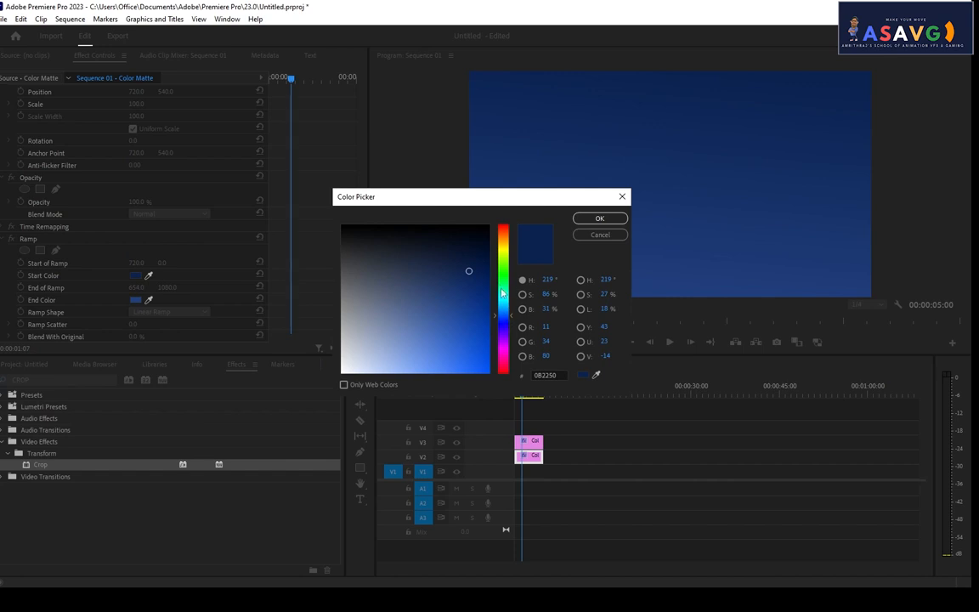
pyautogui.moveTo(502, 294); pyautogui.dragTo(502, 262)
pyautogui.click(426, 245)
pyautogui.click(599, 218)
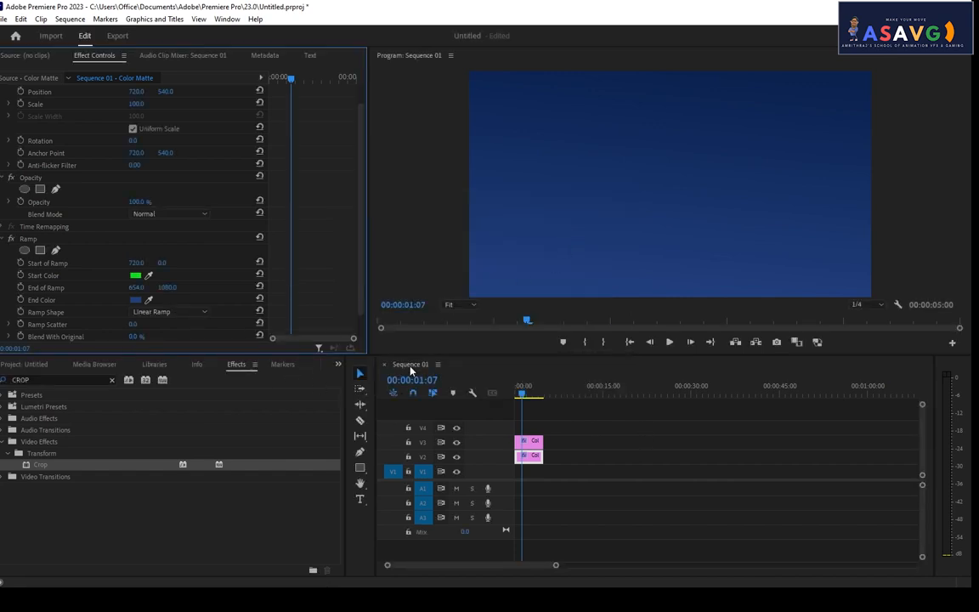
pyautogui.scroll(-2, 189, 298)
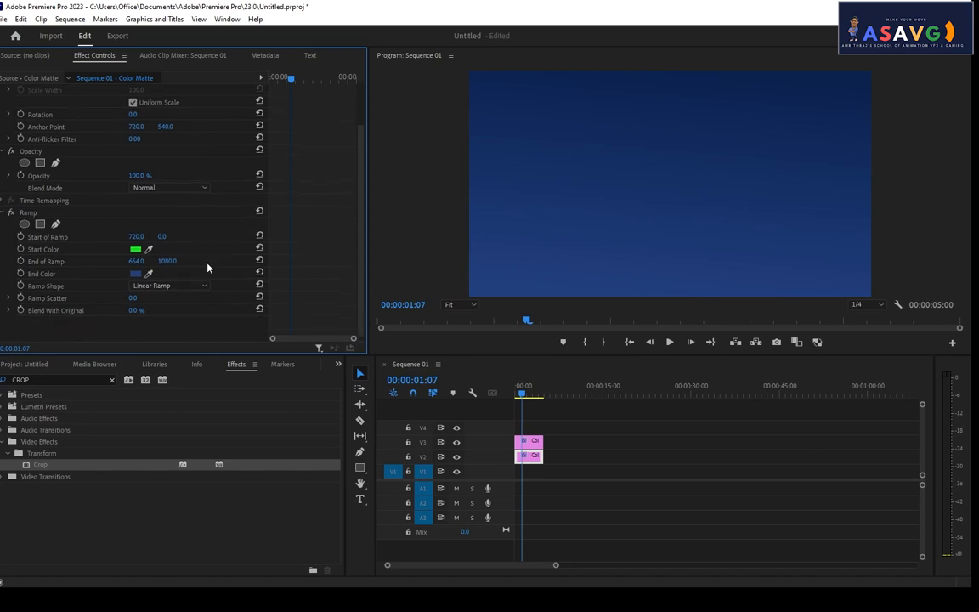
# Keyframe the Left crop of the V3 color matte from 0% at 00:00:00:12 to 100% at 00:00:02:22 and play the wipe.
pyautogui.click(542, 447)
pyautogui.scroll(-5, 146, 306)
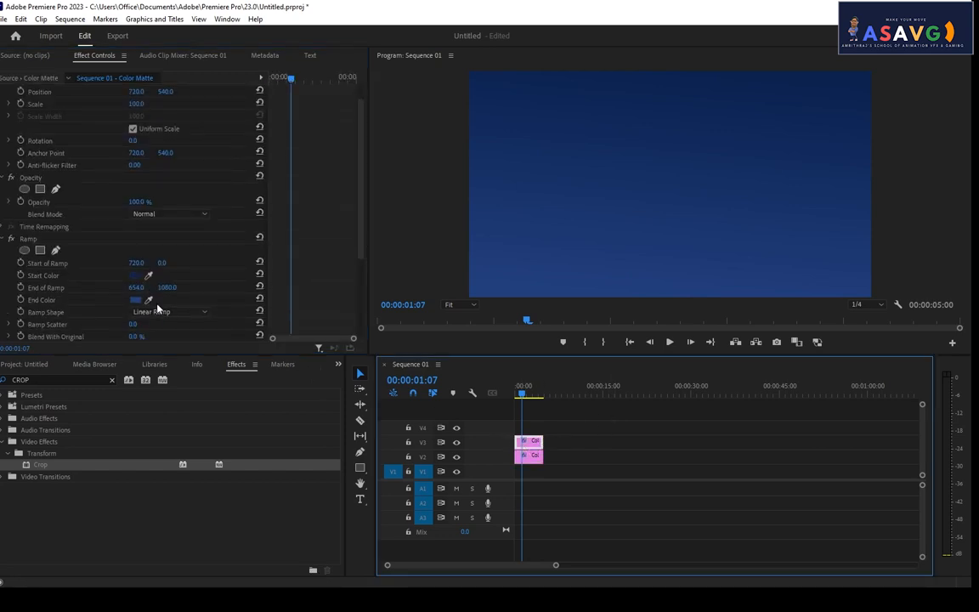
pyautogui.moveTo(136, 268)
pyautogui.mouseDown()
pyautogui.moveTo(221, 268)
pyautogui.moveTo(136, 268)
pyautogui.mouseUp()
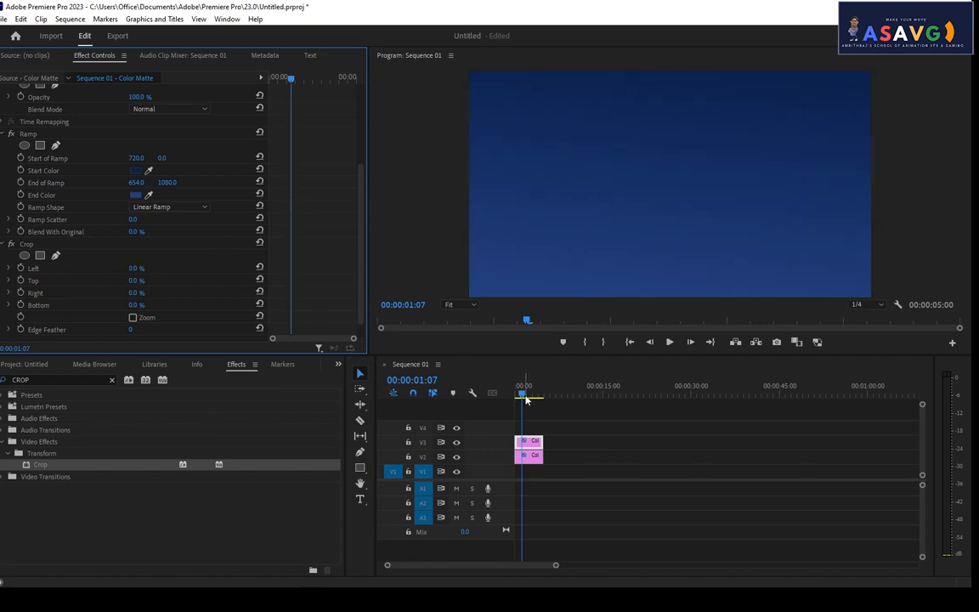
pyautogui.moveTo(525, 399); pyautogui.dragTo(518, 396)
pyautogui.click(20, 267)
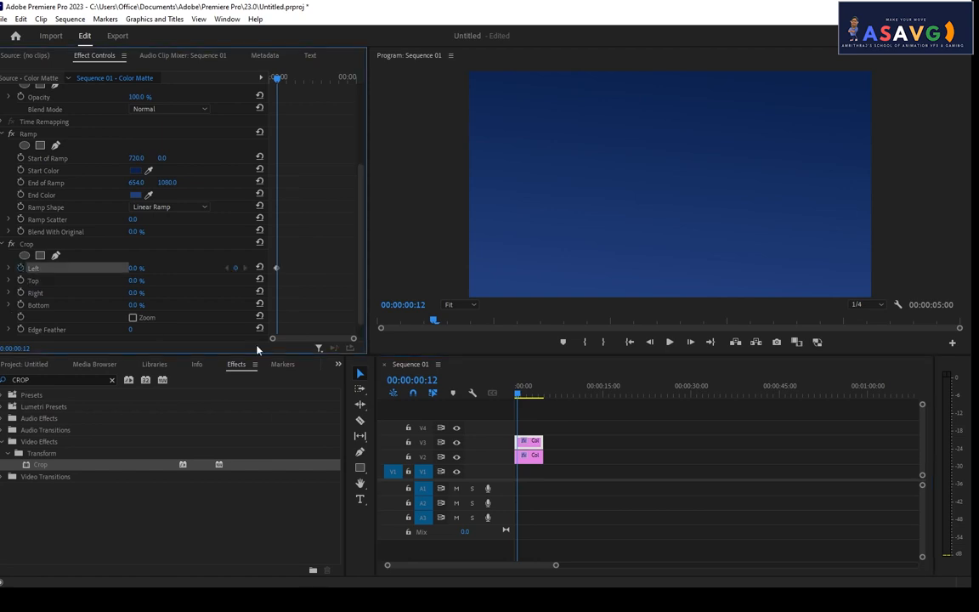
pyautogui.moveTo(529, 398); pyautogui.dragTo(533, 396)
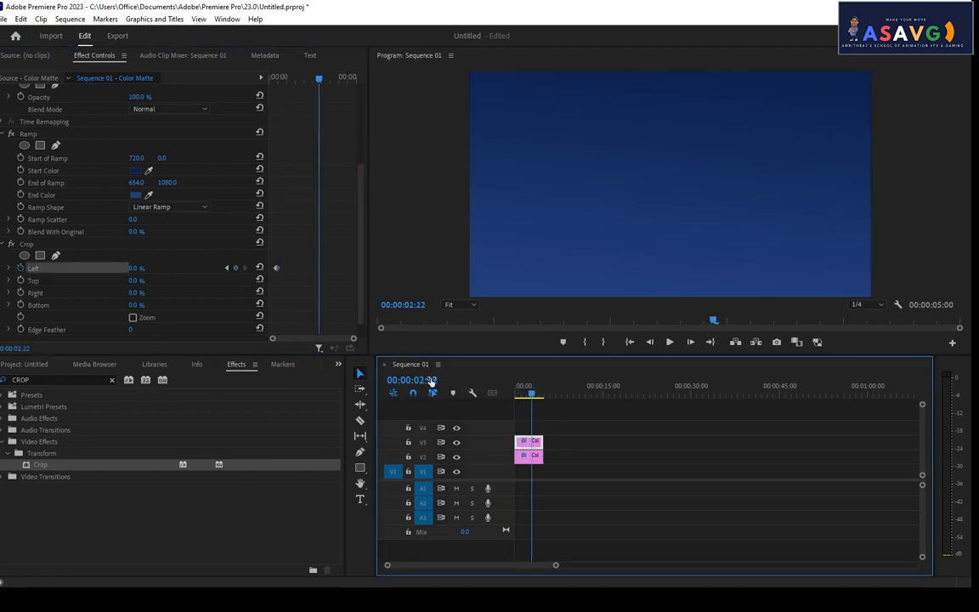
pyautogui.moveTo(137, 268); pyautogui.dragTo(144, 269)
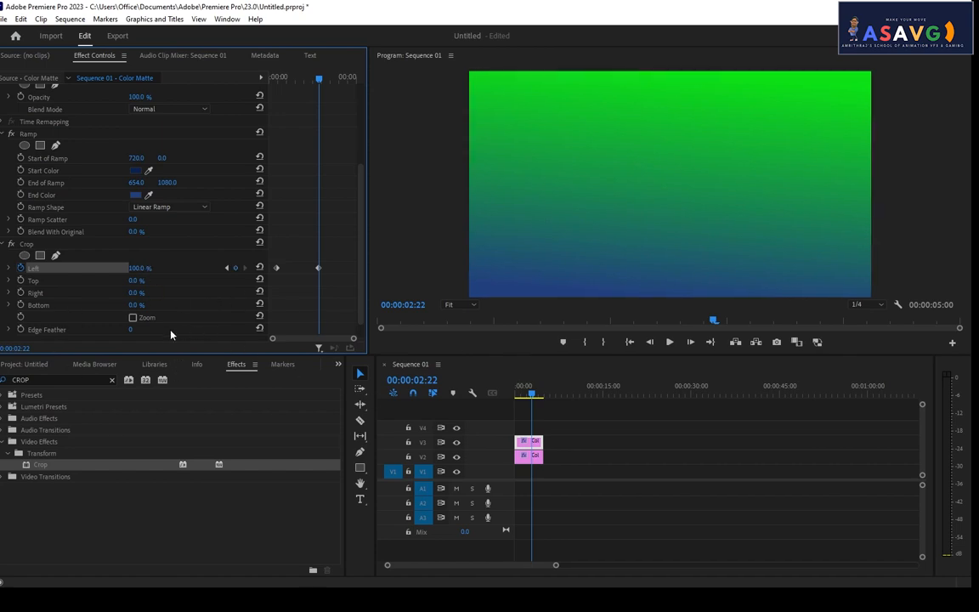
pyautogui.click(517, 388)
pyautogui.press('space')
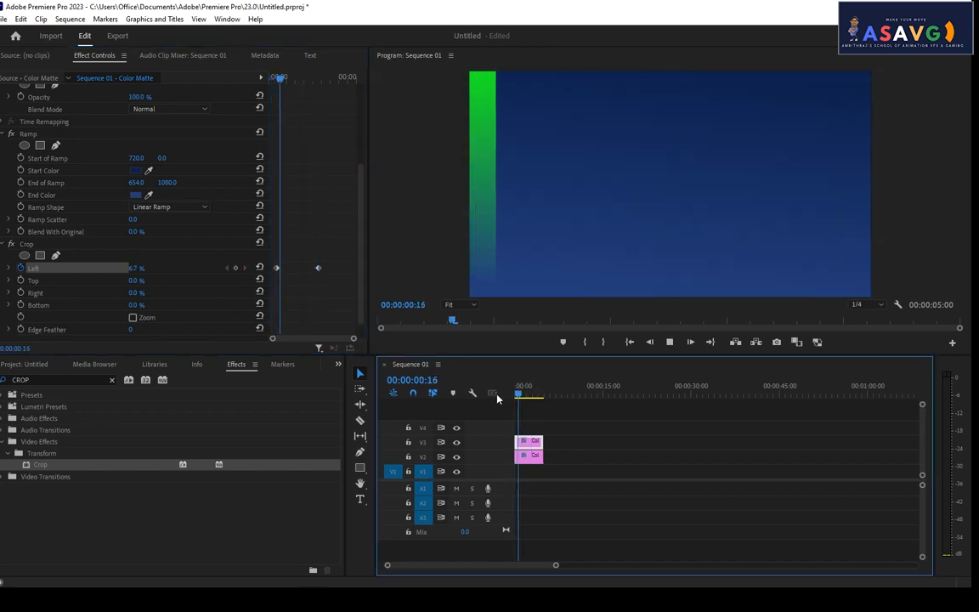
# Shift the end keyframe of the Left crop to 00:00:01:22, give it Ease In and show the value and velocity graphs.
pyautogui.moveTo(319, 274); pyautogui.dragTo(298, 271)
pyautogui.rightClick(299, 272)
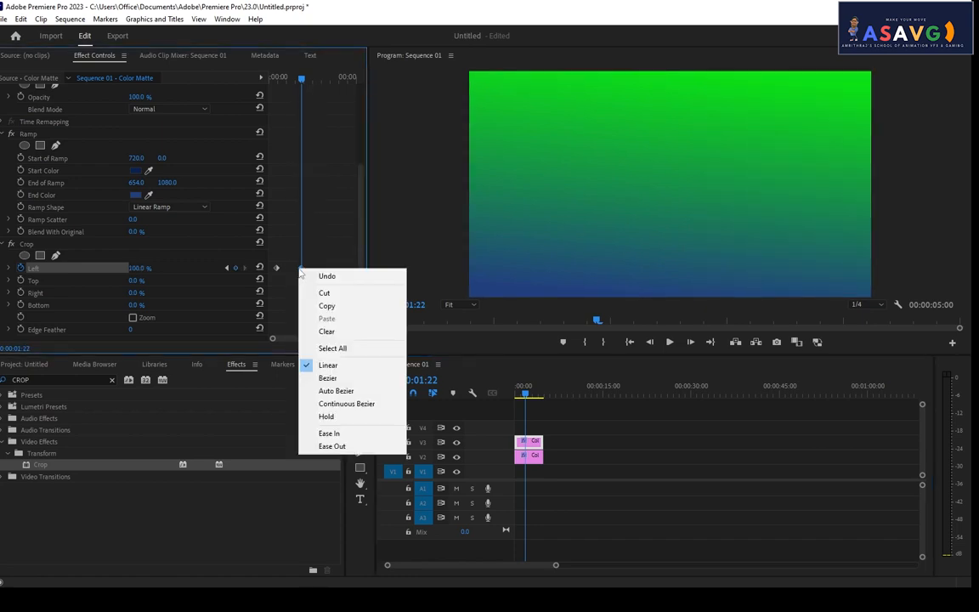
pyautogui.click(323, 434)
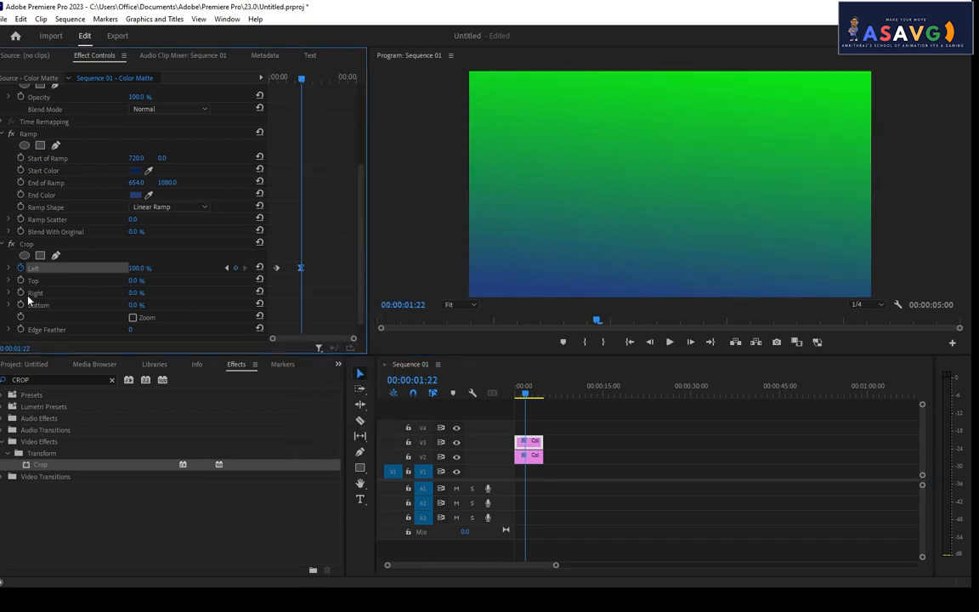
pyautogui.click(10, 268)
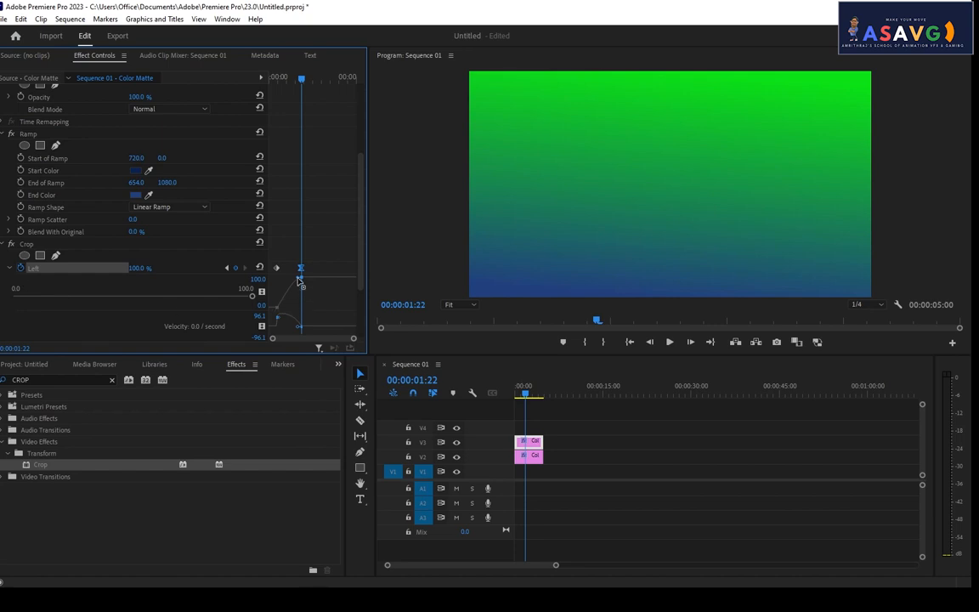
# Try a longer ease handle on the Left crop's end keyframe, play back the wipe and undo the handle change.
pyautogui.moveTo(298, 280); pyautogui.dragTo(272, 283)
pyautogui.moveTo(303, 81); pyautogui.dragTo(256, 83)
pyautogui.press('space')
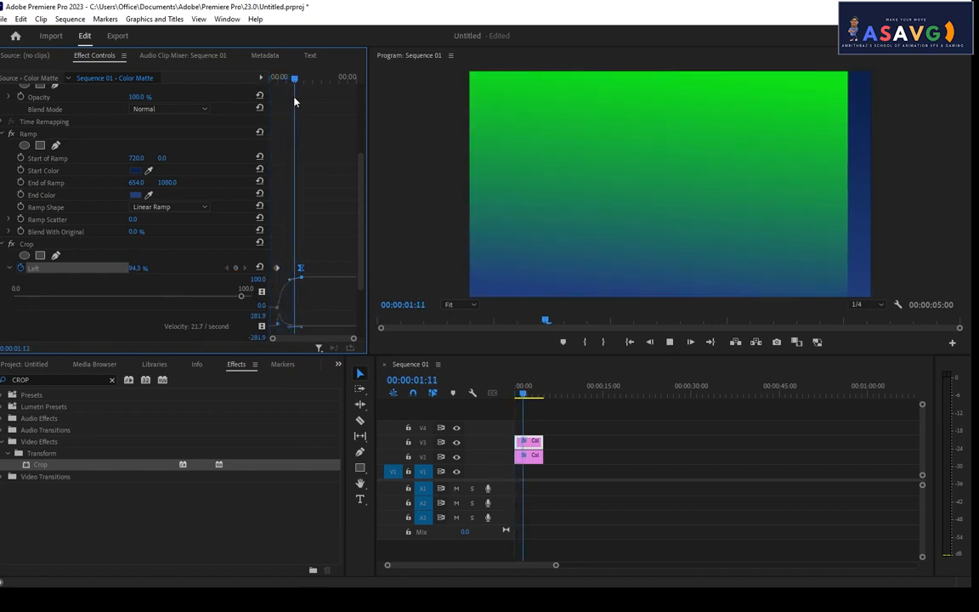
pyautogui.press('space')
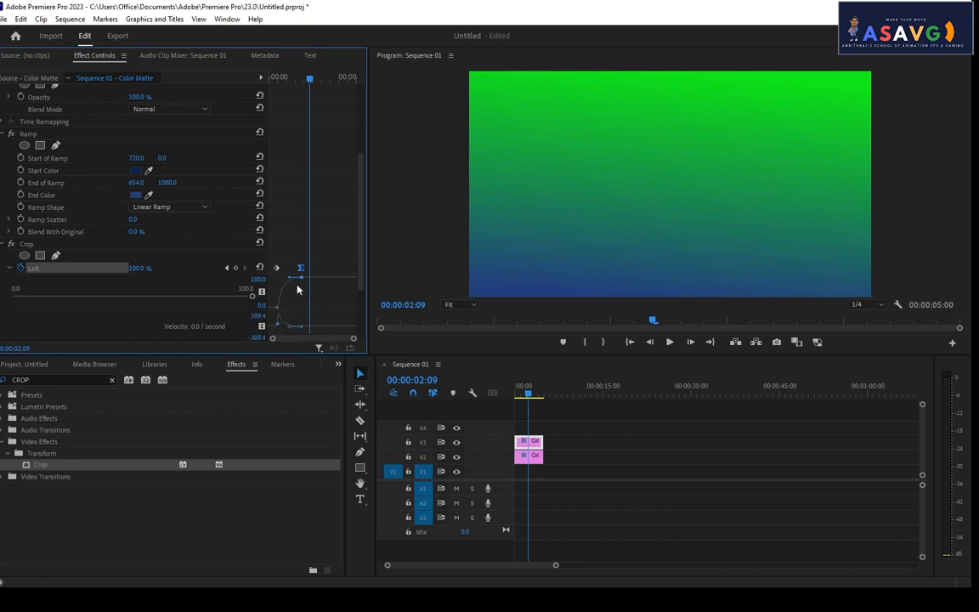
pyautogui.moveTo(309, 78); pyautogui.dragTo(247, 73)
pyautogui.press('space')
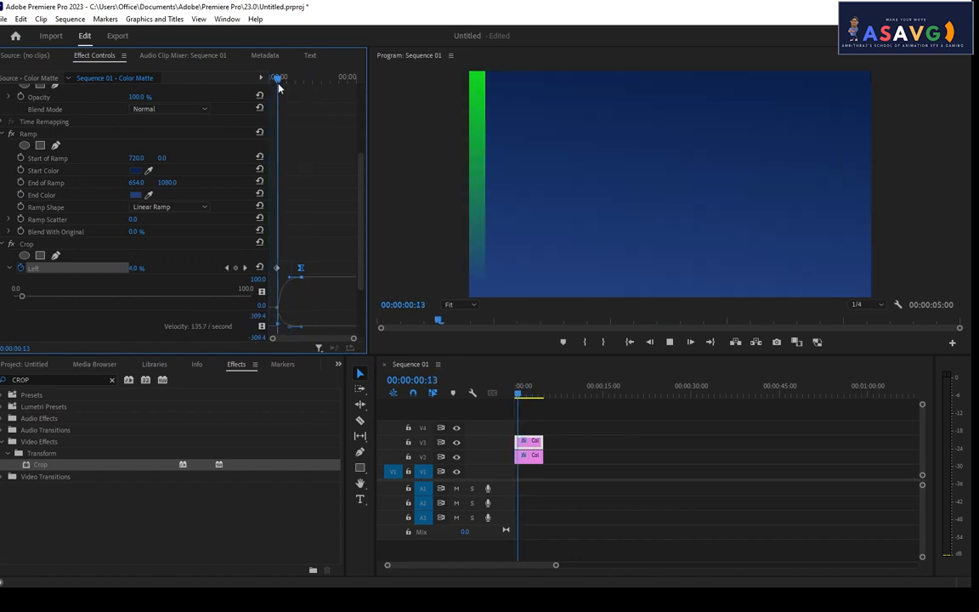
pyautogui.press('space')
pyautogui.hotkey('ctrl', 'z')
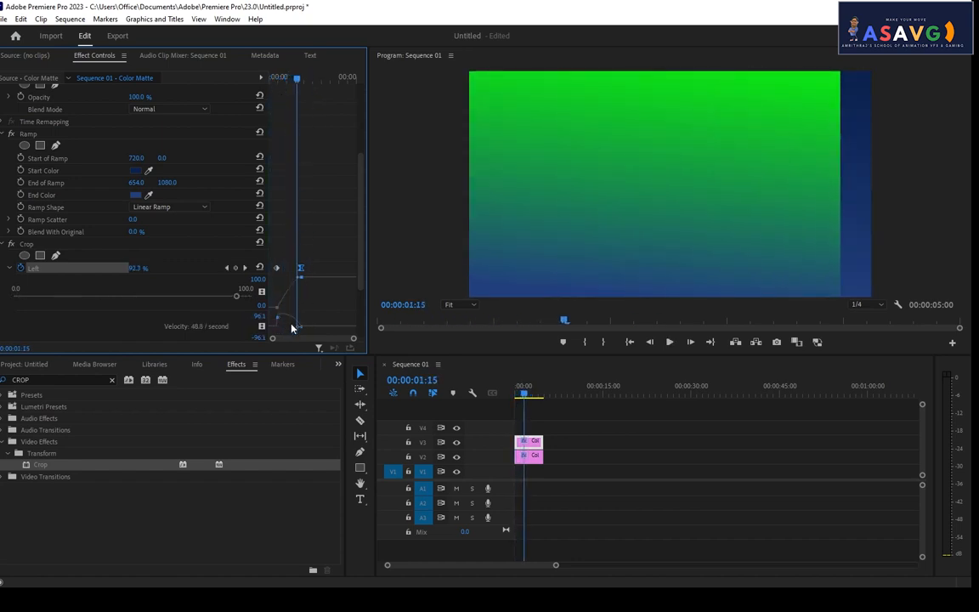
# Reshape the velocity curve at the first Left crop keyframe for a slow start and play the wipe from the beginning.
pyautogui.moveTo(278, 321)
pyautogui.mouseDown()
pyautogui.moveTo(280, 334)
pyautogui.moveTo(291, 329)
pyautogui.mouseUp()
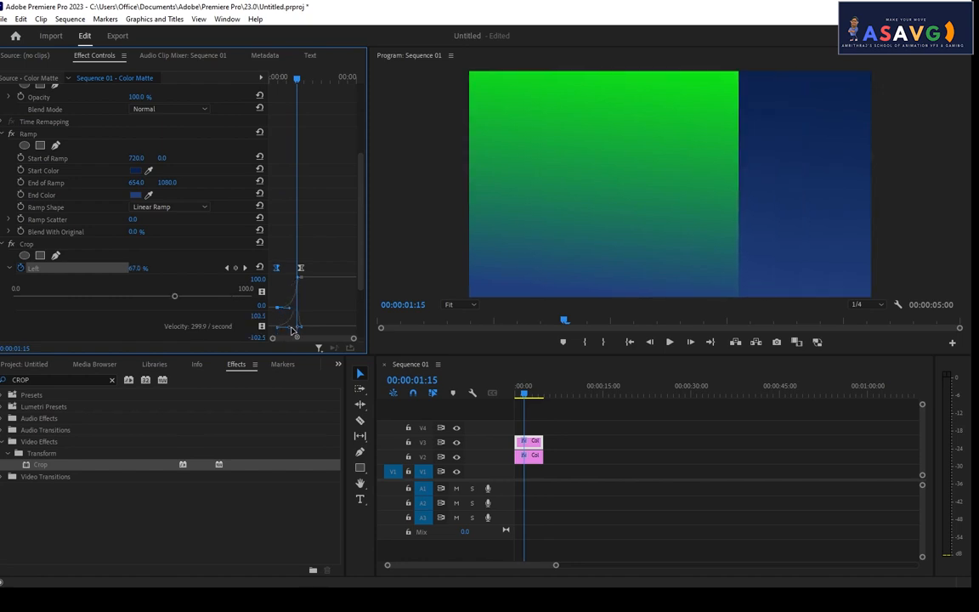
pyautogui.press('Home')
pyautogui.press('space')
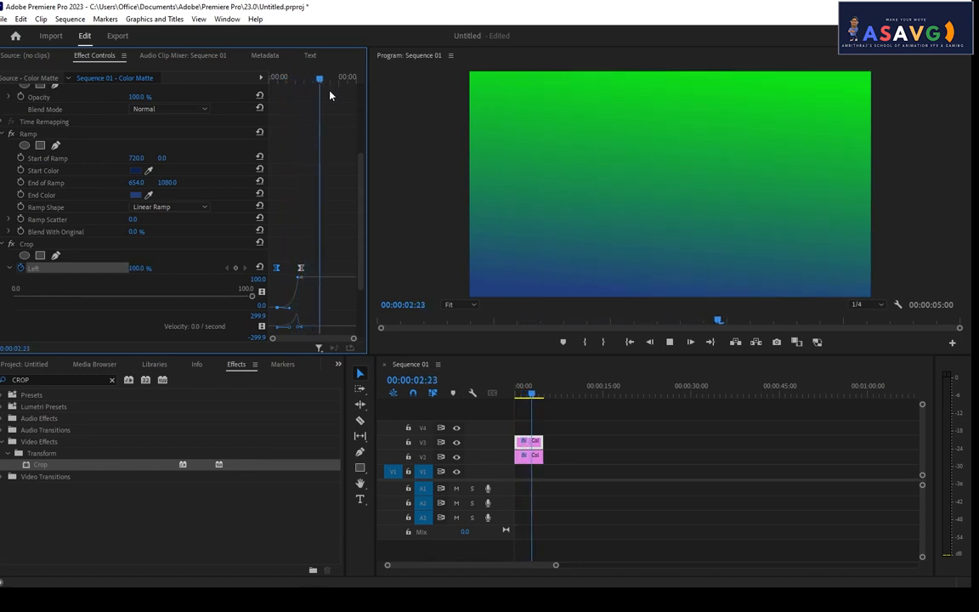
pyautogui.press('space')
# Replay the eased crop wipe several times from the beginning and park the playhead at 00:00:03:19.
pyautogui.press('Home')
pyautogui.press('space')
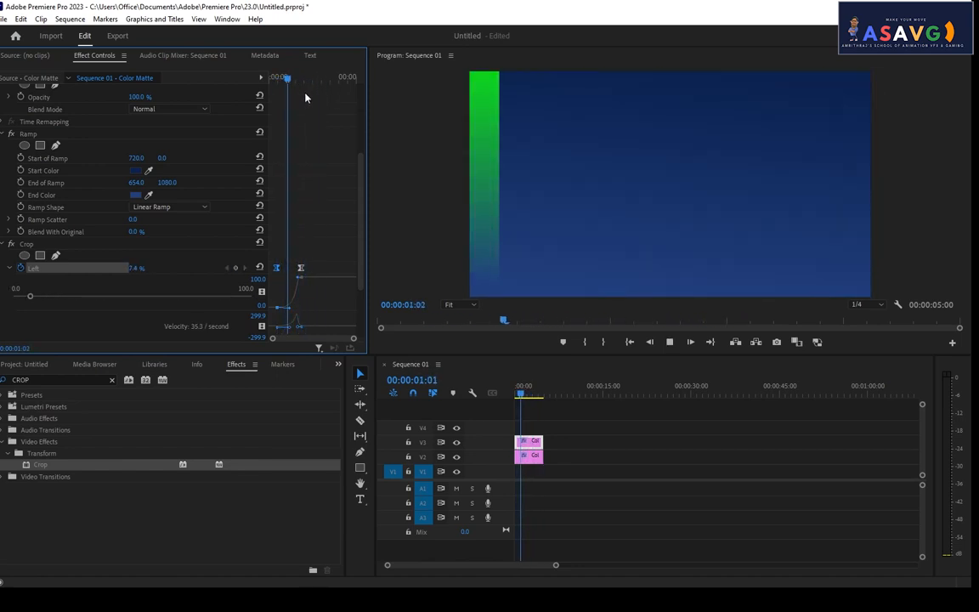
pyautogui.press('space')
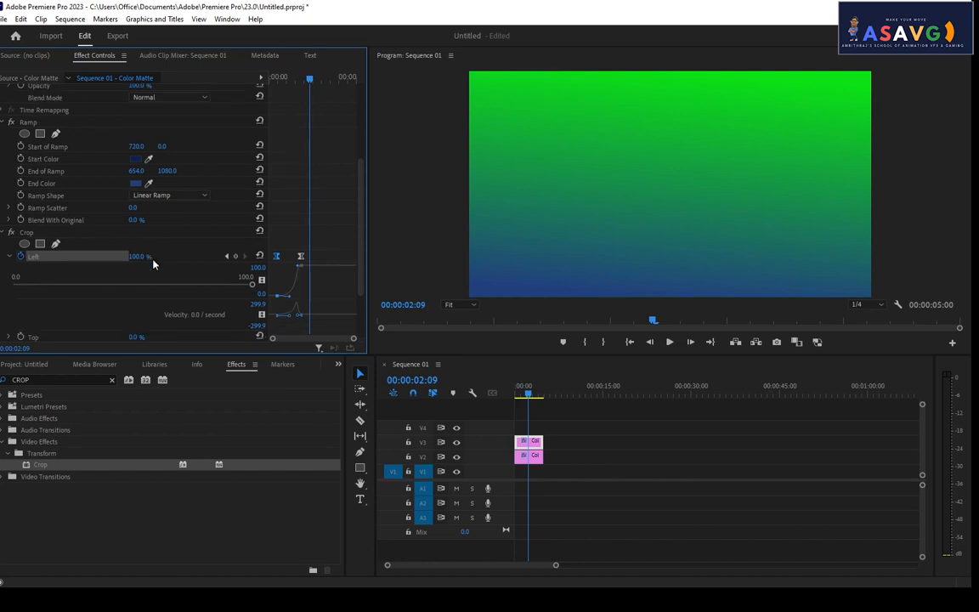
pyautogui.scroll(-1, 154, 266)
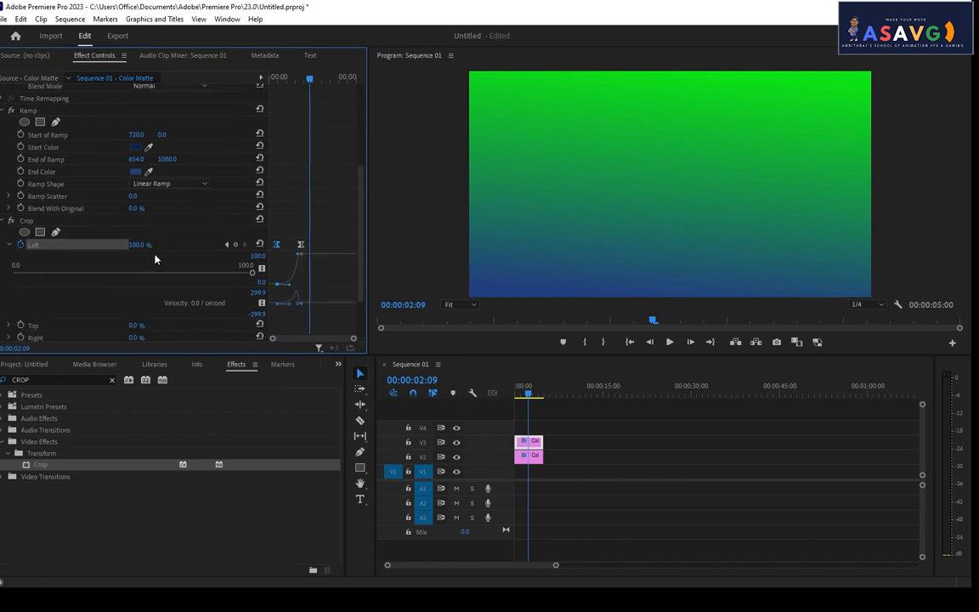
pyautogui.click(515, 393)
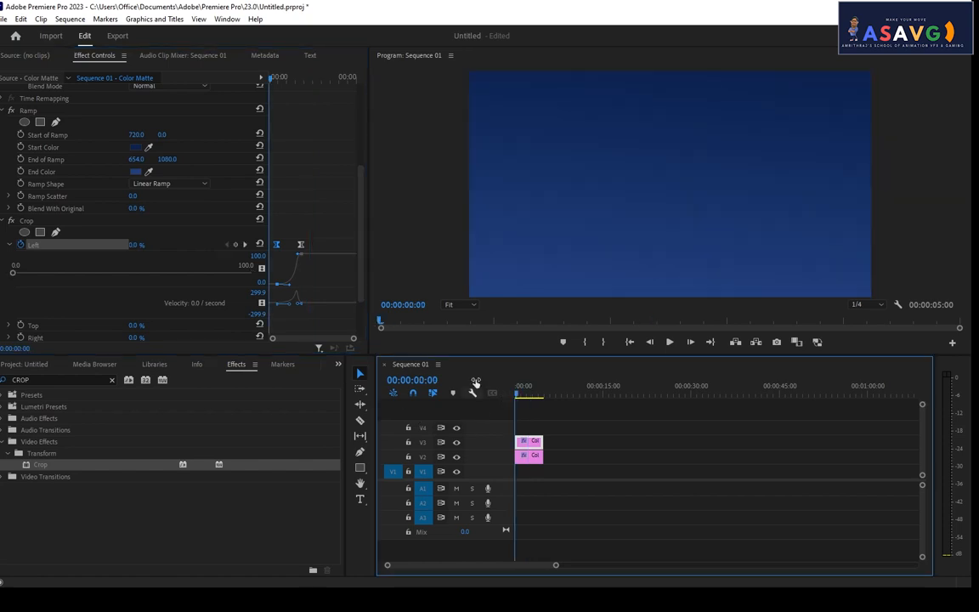
pyautogui.press('space')
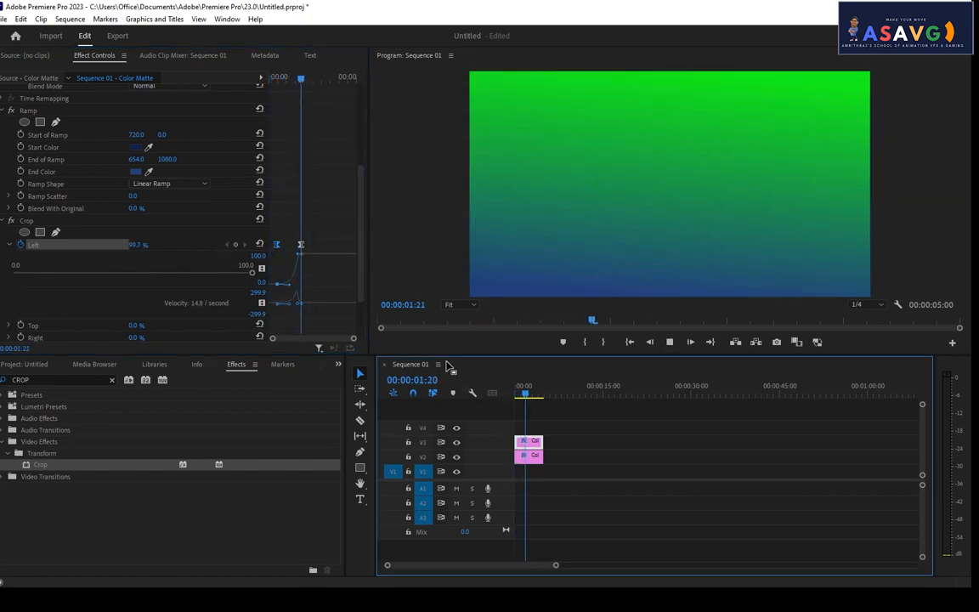
pyautogui.press('space')
pyautogui.press('Home')
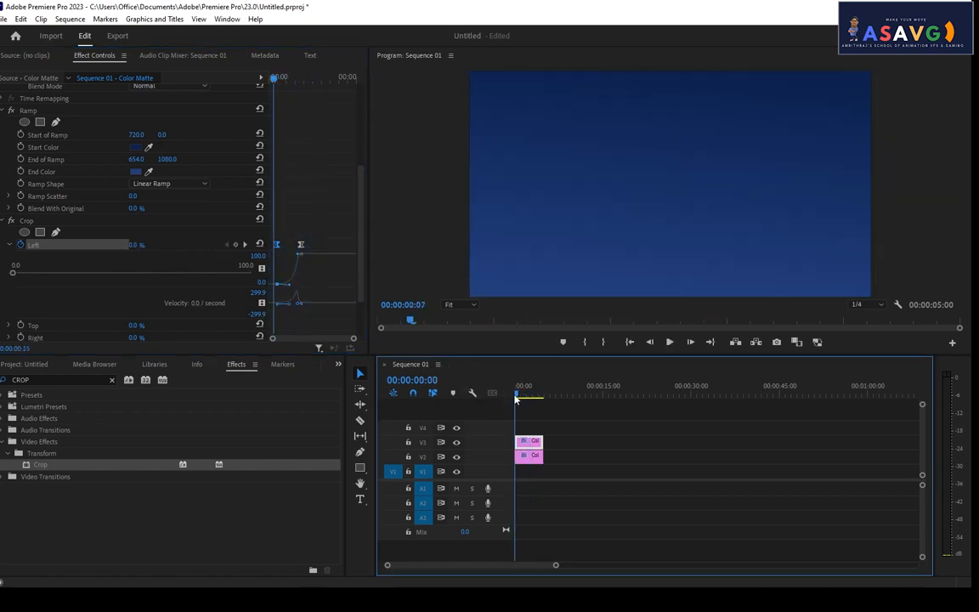
pyautogui.press('space')
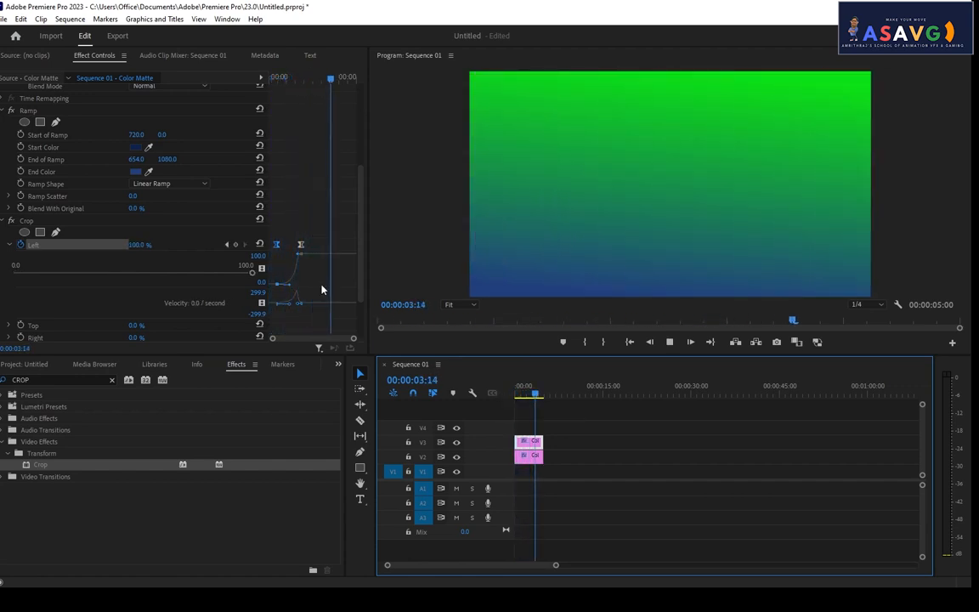
pyautogui.moveTo(533, 392)
pyautogui.mouseDown()
pyautogui.moveTo(521, 393)
pyautogui.moveTo(547, 393)
pyautogui.moveTo(521, 396)
pyautogui.moveTo(534, 399)
pyautogui.mouseUp()
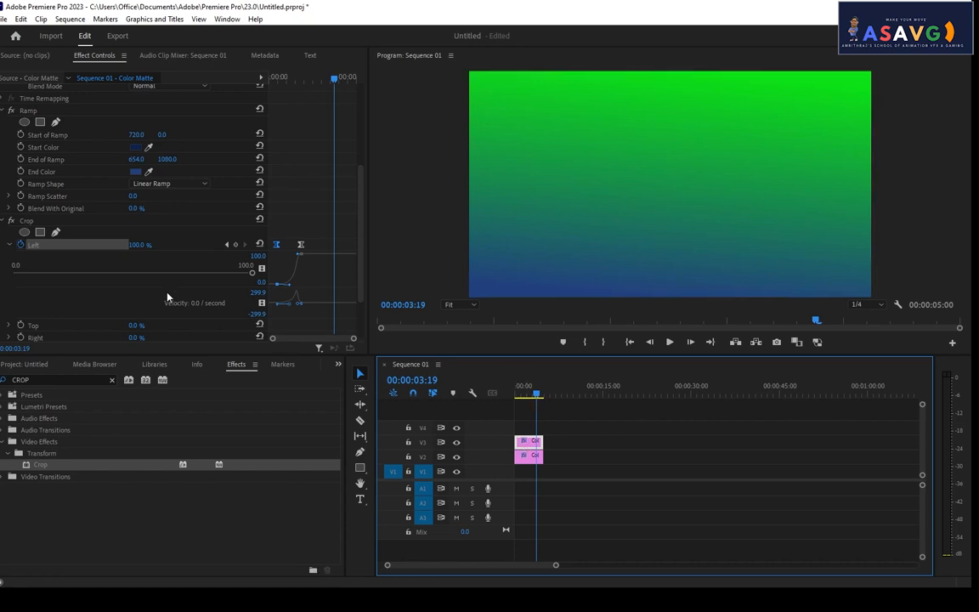
# Try the Screen and Linear Dodge (Add) blend modes on the V3 color matte and set it back to Normal.
pyautogui.scroll(3, 219, 182)
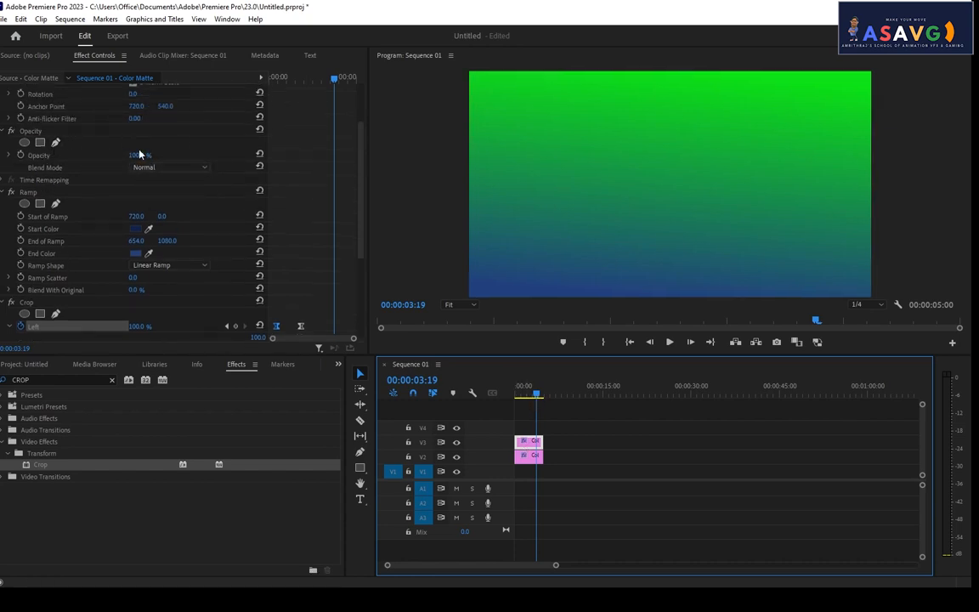
pyautogui.click(155, 169)
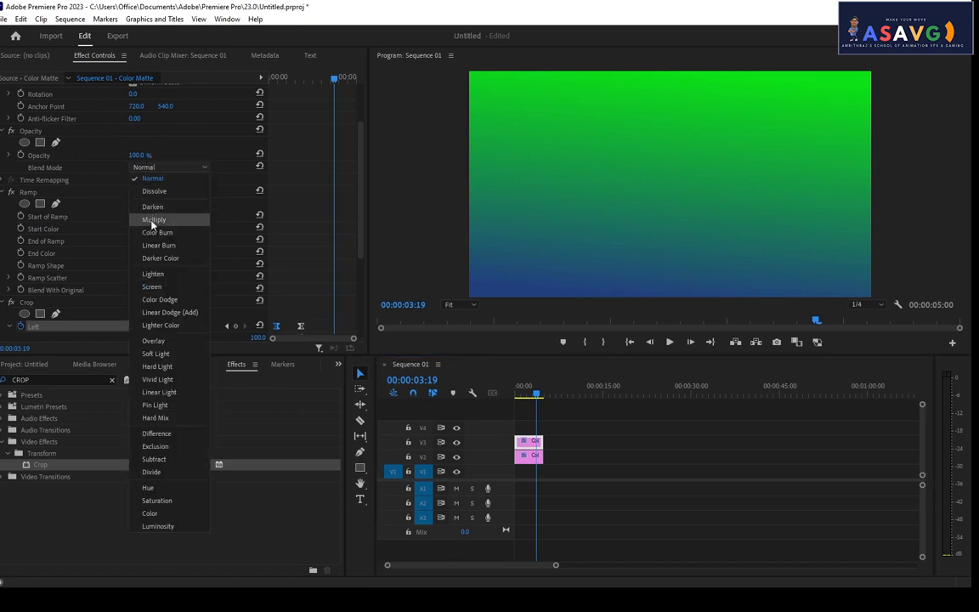
pyautogui.click(153, 289)
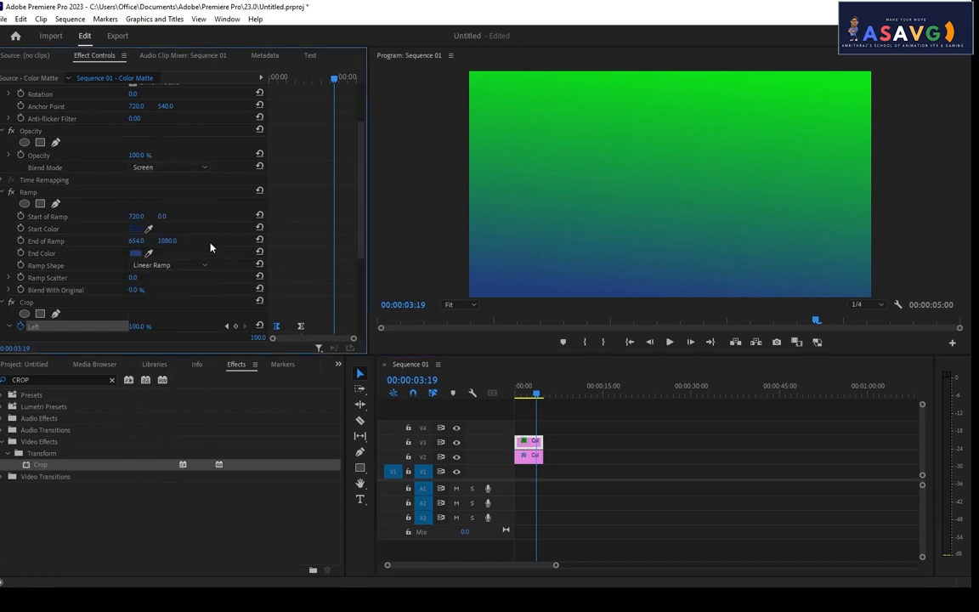
pyautogui.click(164, 170)
pyautogui.click(164, 180)
pyautogui.click(166, 168)
pyautogui.click(166, 312)
pyautogui.click(166, 167)
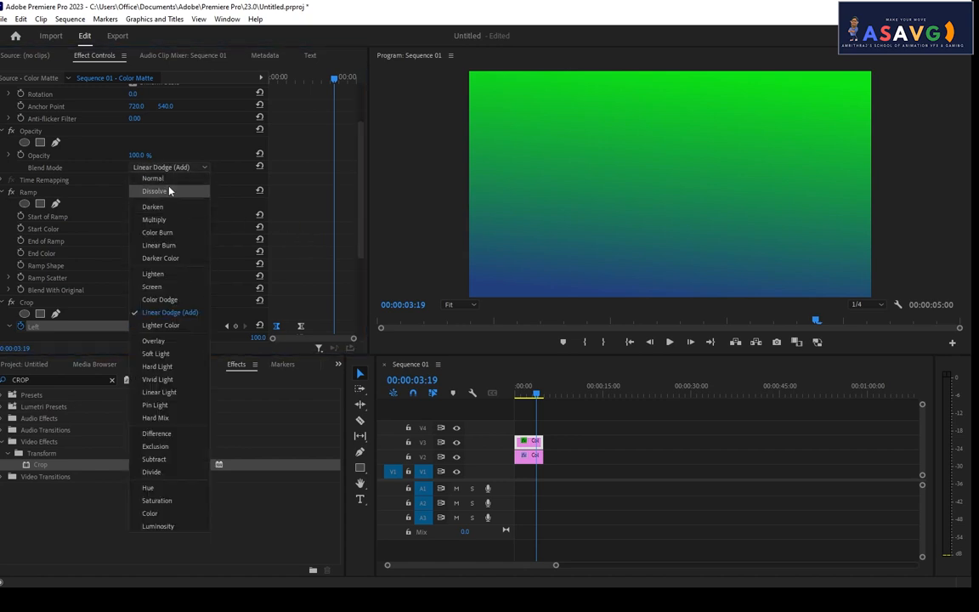
pyautogui.click(169, 190)
pyautogui.click(166, 168)
pyautogui.click(152, 167)
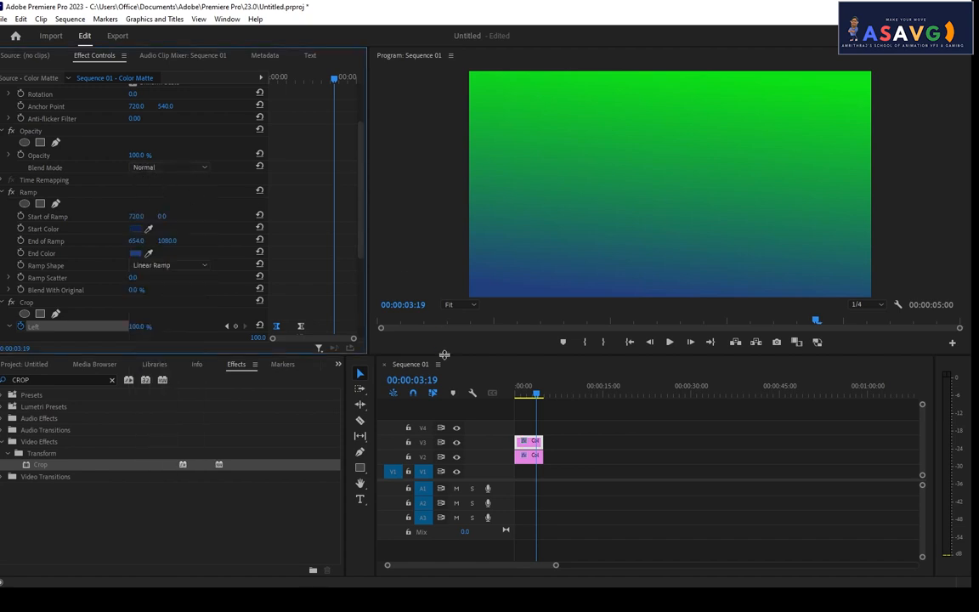
# Park the playhead at 00:00:01:10 and try the Multiply, Color Burn and Soft Light blend modes on the V3 color matte.
pyautogui.moveTo(527, 397); pyautogui.dragTo(524, 395)
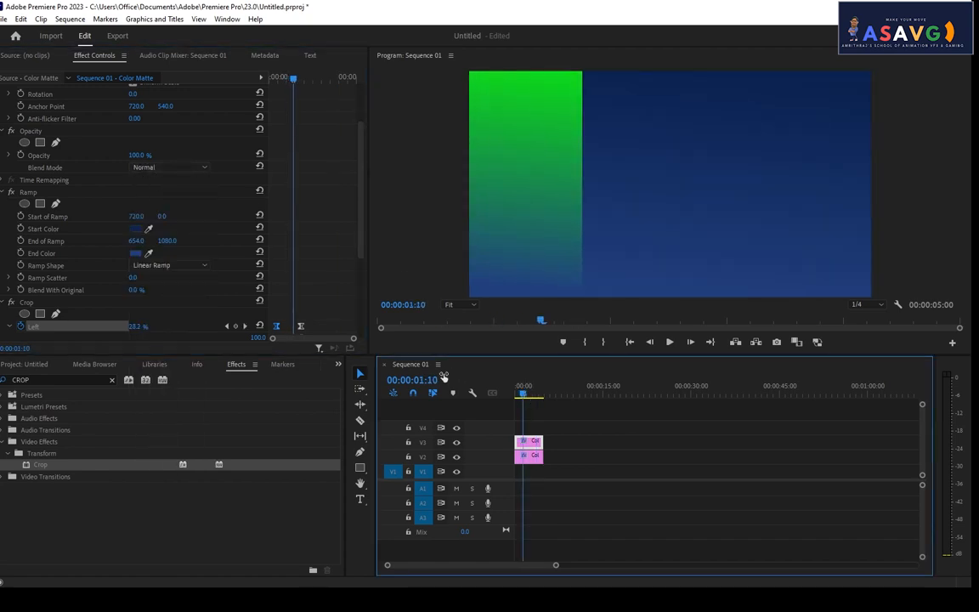
pyautogui.click(166, 167)
pyautogui.click(139, 198)
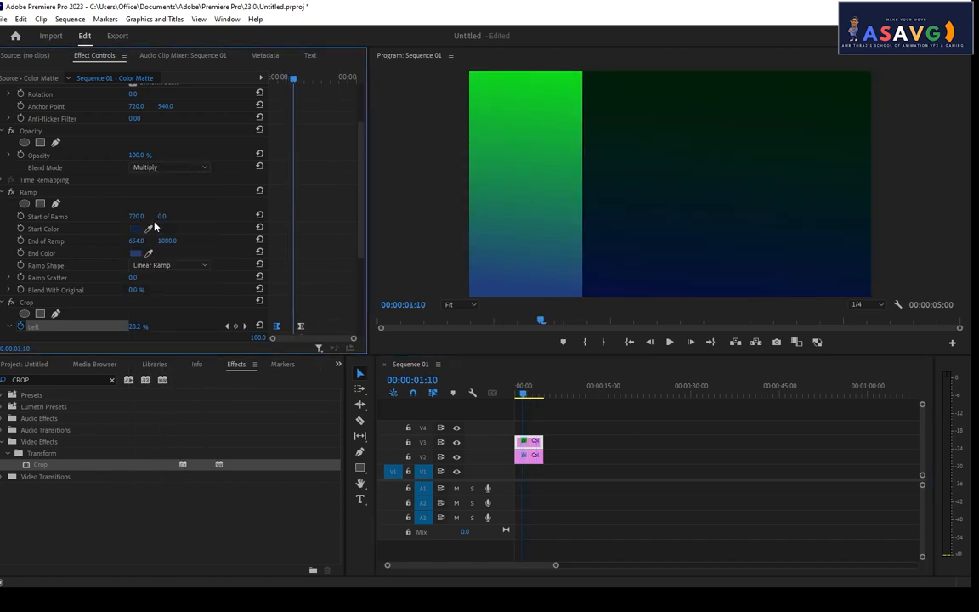
pyautogui.click(157, 167)
pyautogui.click(155, 206)
pyautogui.click(154, 169)
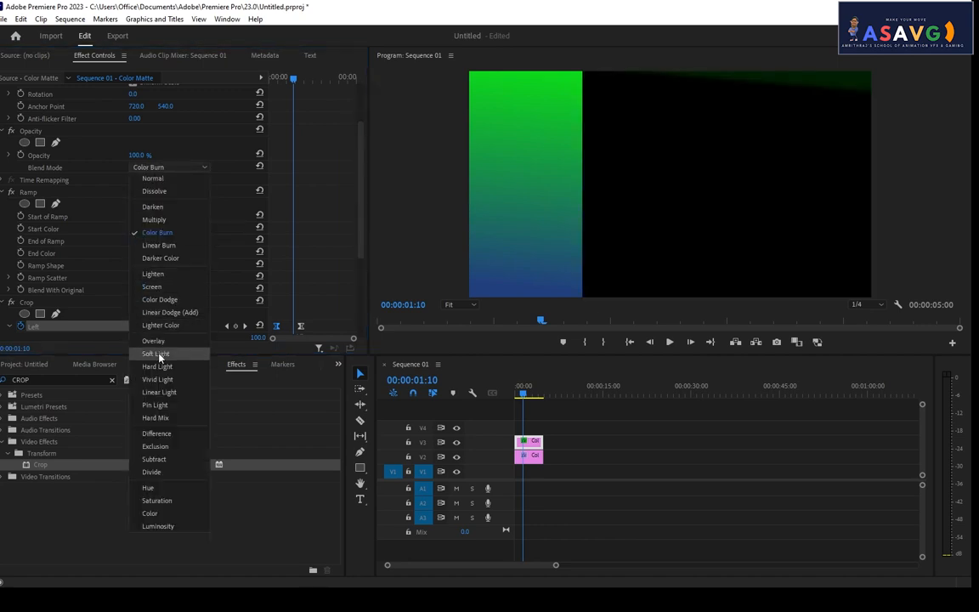
pyautogui.click(157, 354)
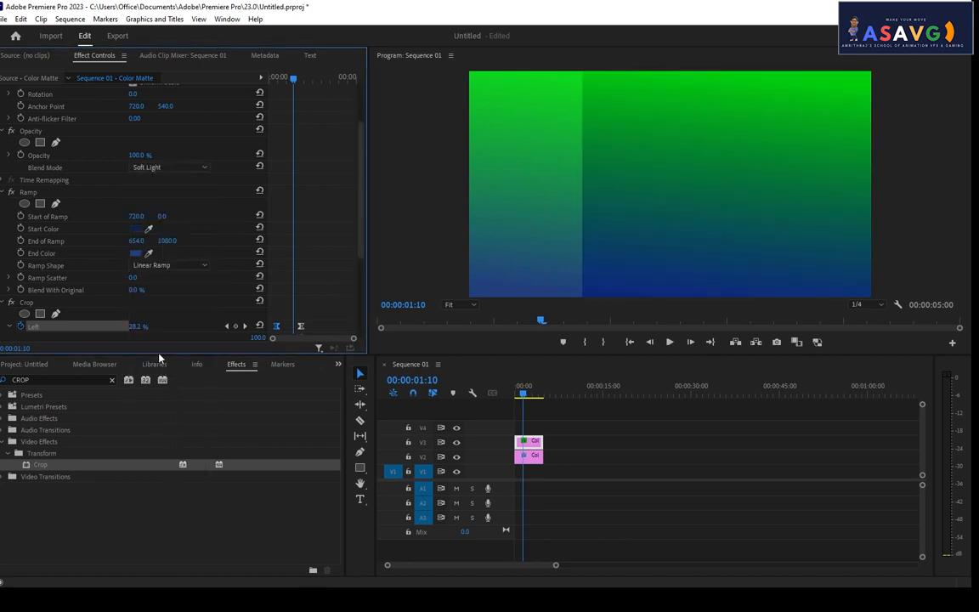
# Play back the wipe with the Soft Light blend mode and set the V3 color matte's blend mode back to Normal.
pyautogui.click(446, 394)
pyautogui.press('space')
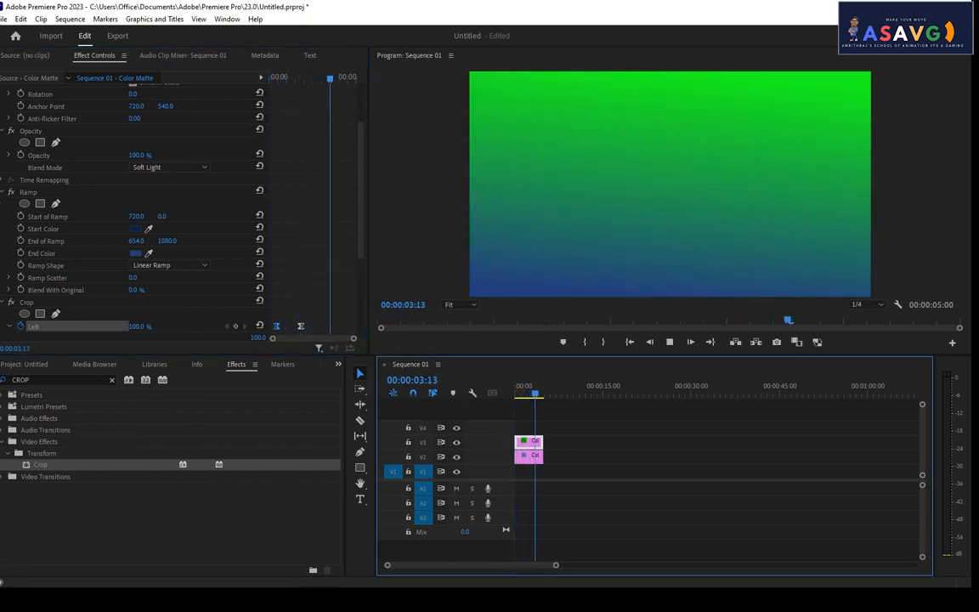
pyautogui.press('space')
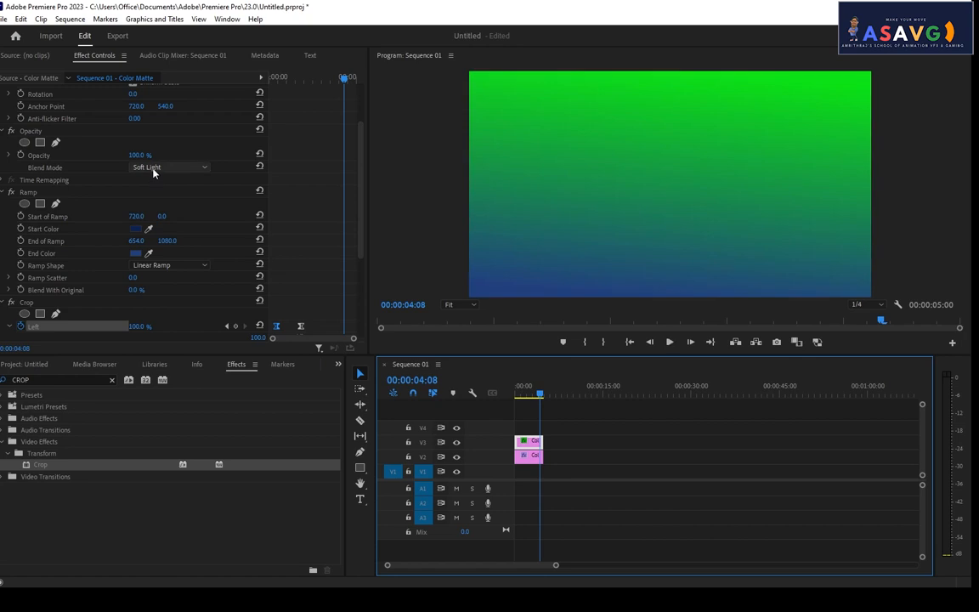
pyautogui.click(153, 168)
pyautogui.click(157, 182)
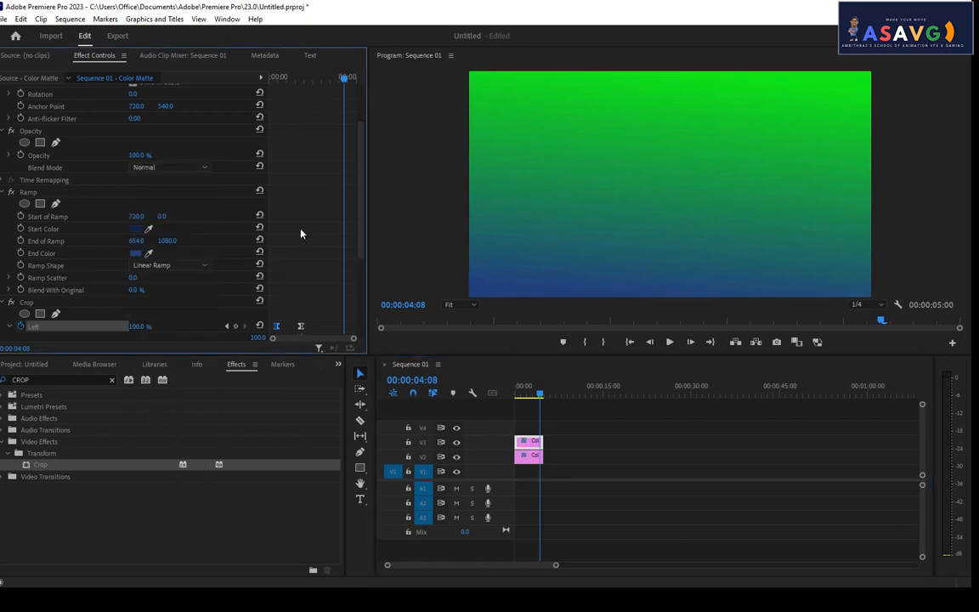
# Replay the wipe from the beginning and park the playhead at 00:00:01:15.
pyautogui.moveTo(533, 393); pyautogui.dragTo(514, 393)
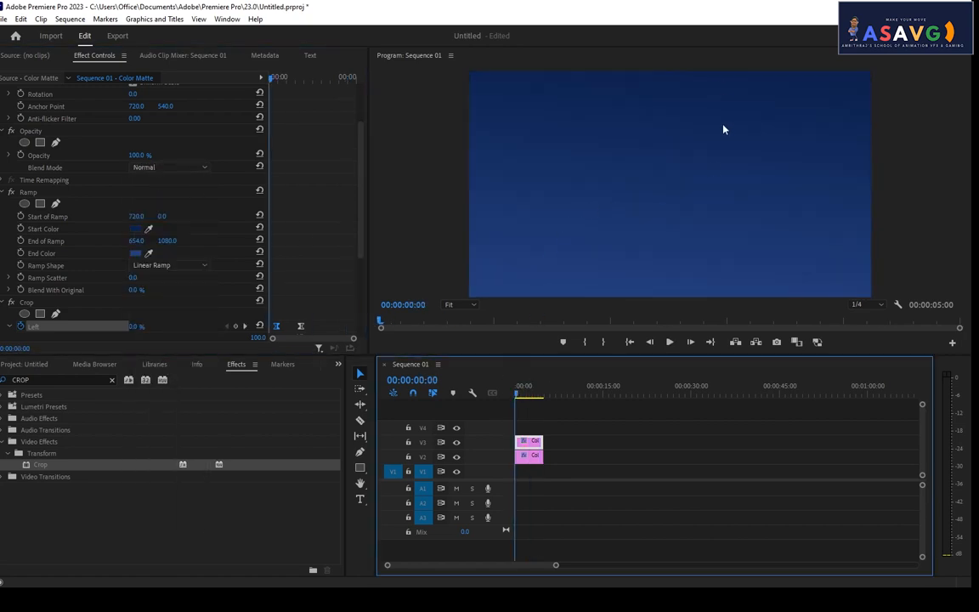
pyautogui.press('space')
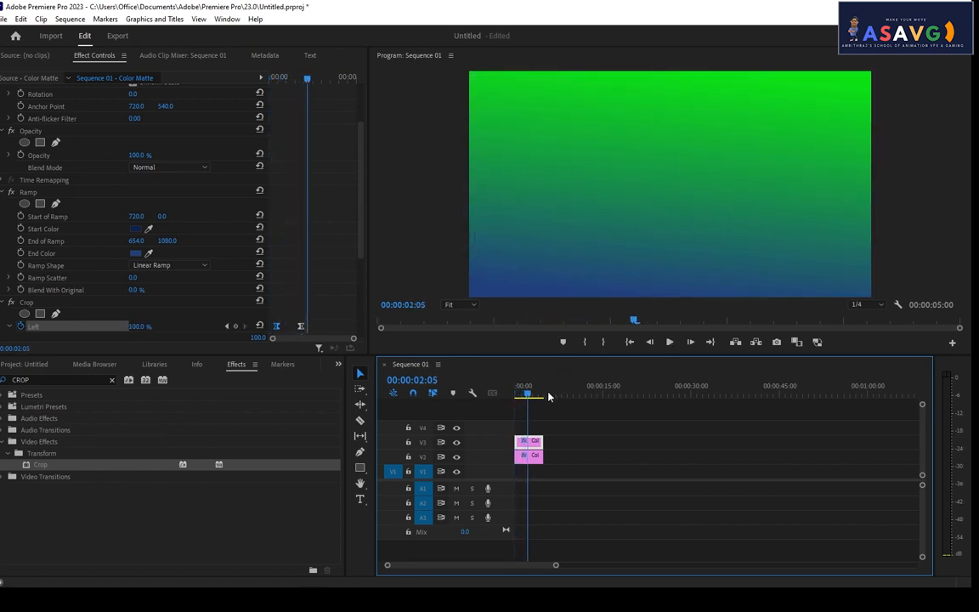
pyautogui.click(523, 394)
# Try other blend modes on the V2 and V3 color mattes and return both to Normal.
pyautogui.click(527, 456)
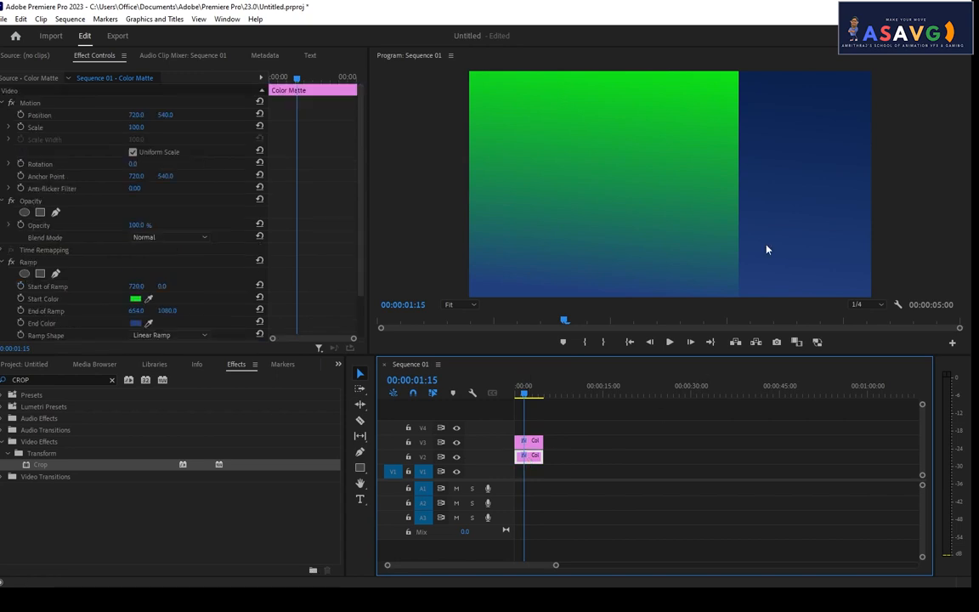
pyautogui.click(170, 238)
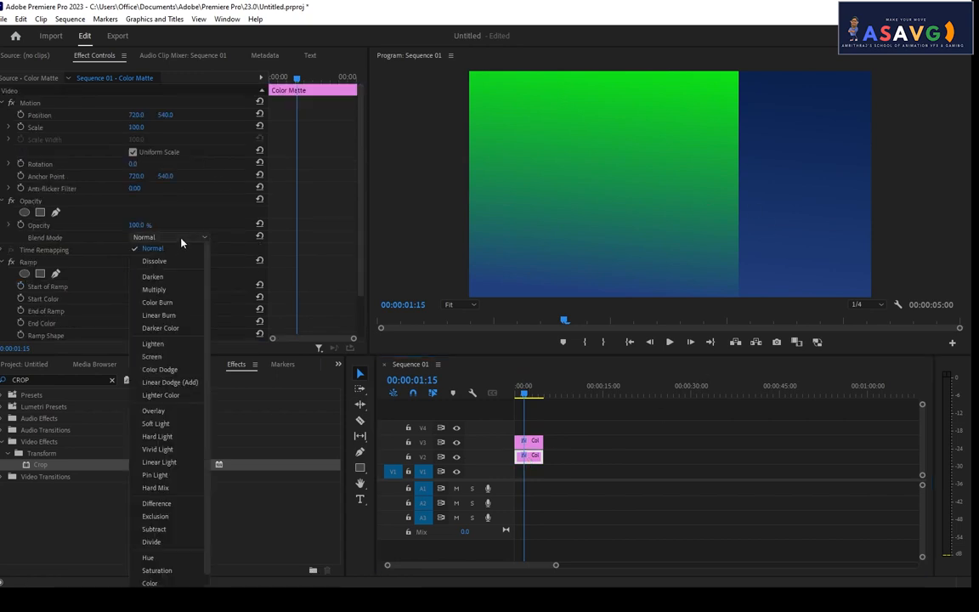
pyautogui.click(177, 334)
pyautogui.click(169, 239)
pyautogui.click(180, 278)
pyautogui.click(574, 448)
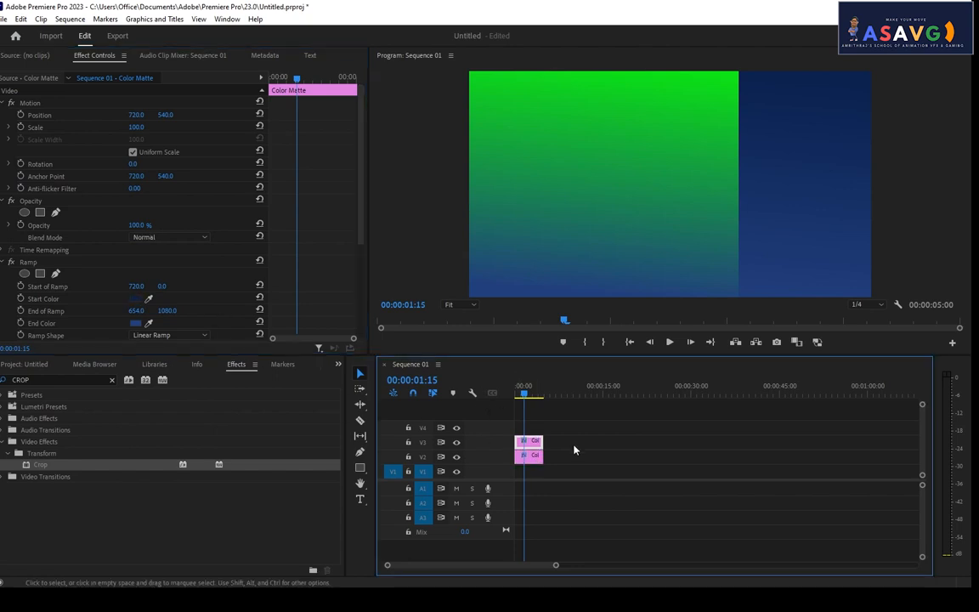
pyautogui.click(537, 447)
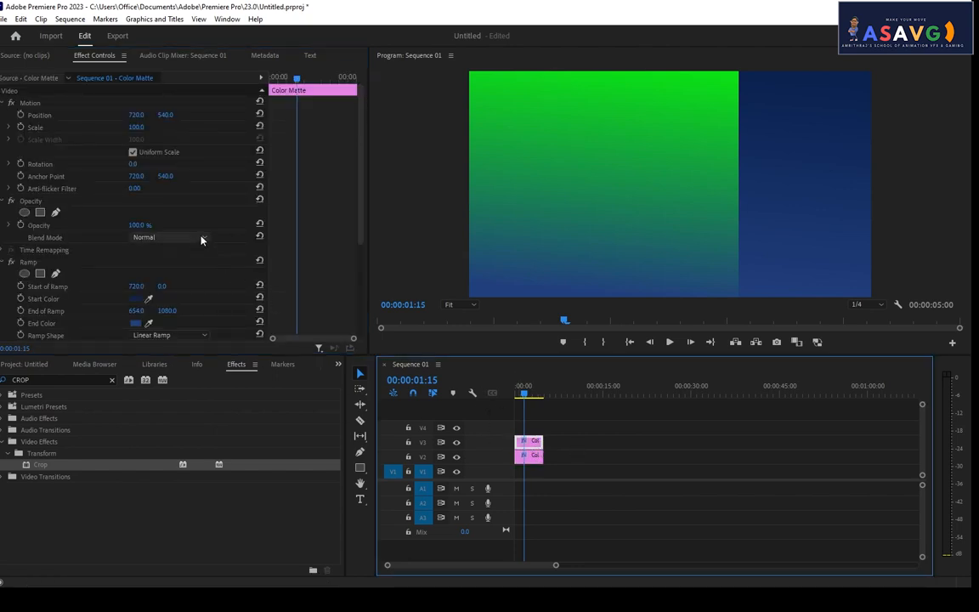
pyautogui.click(203, 238)
pyautogui.click(195, 324)
# Set the V2 color matte's blend mode to Color Dodge and try lowering its opacity to 11%.
pyautogui.click(529, 456)
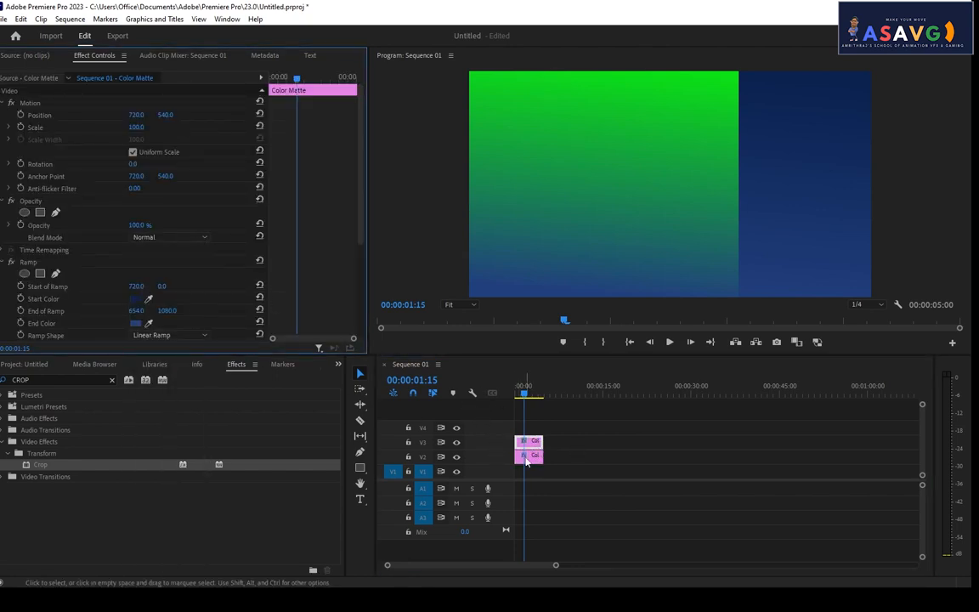
pyautogui.scroll(-1, 183, 277)
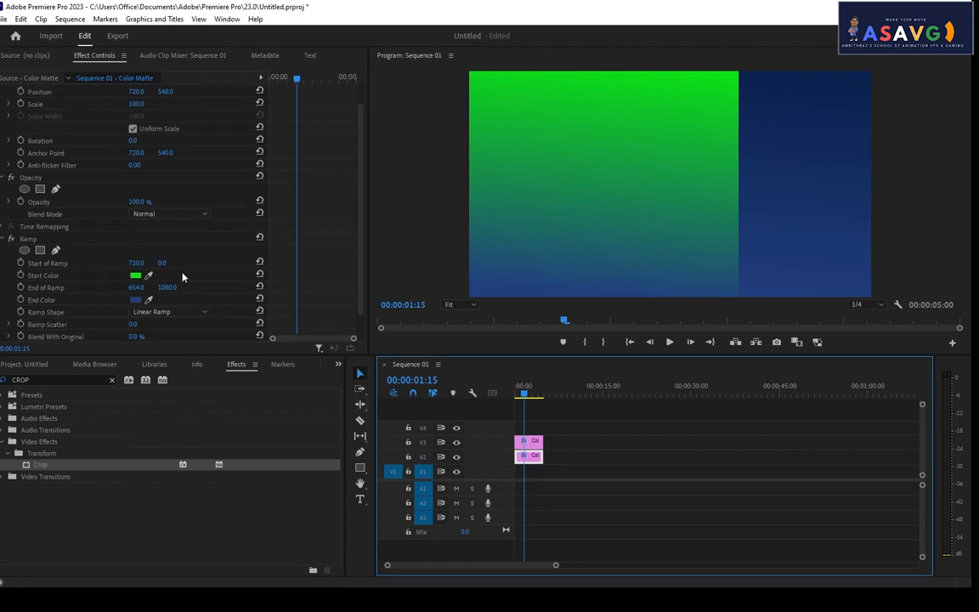
pyautogui.click(195, 214)
pyautogui.click(169, 347)
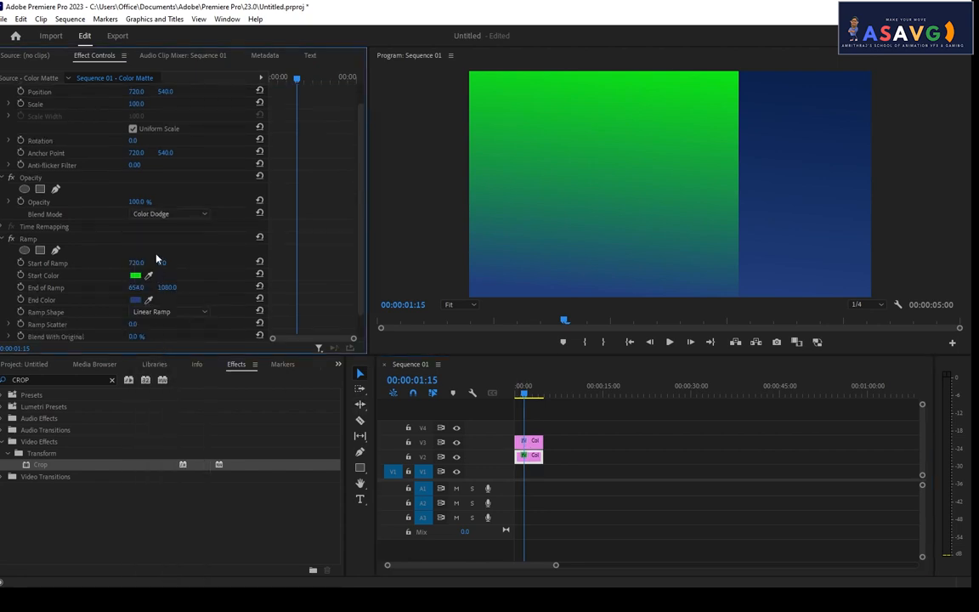
pyautogui.click(156, 216)
pyautogui.moveTo(137, 202); pyautogui.dragTo(91, 202)
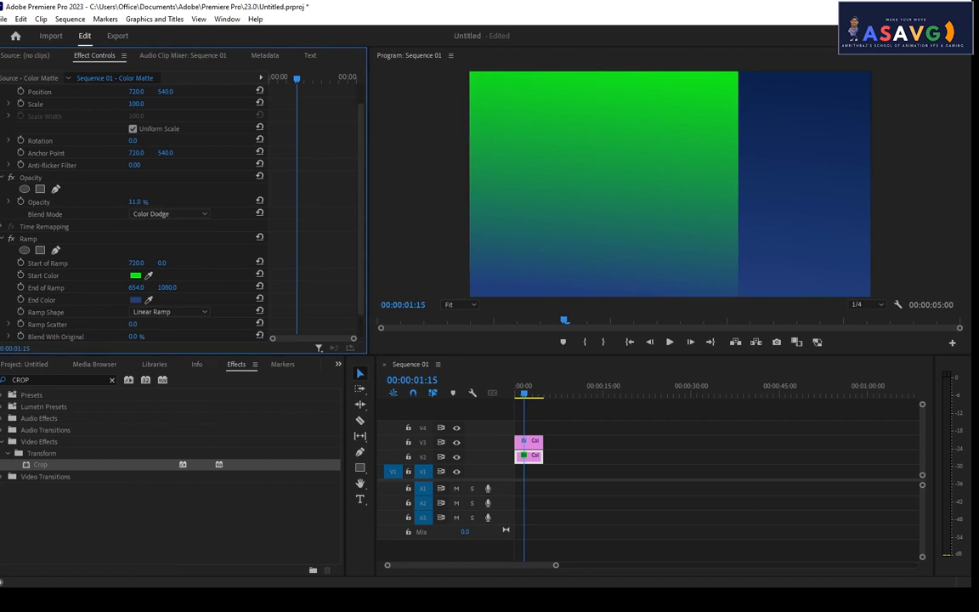
# Try the Darken and Screen blend modes on the V3 color matte at 100% opacity.
pyautogui.click(533, 443)
pyautogui.moveTo(139, 225); pyautogui.dragTo(179, 226)
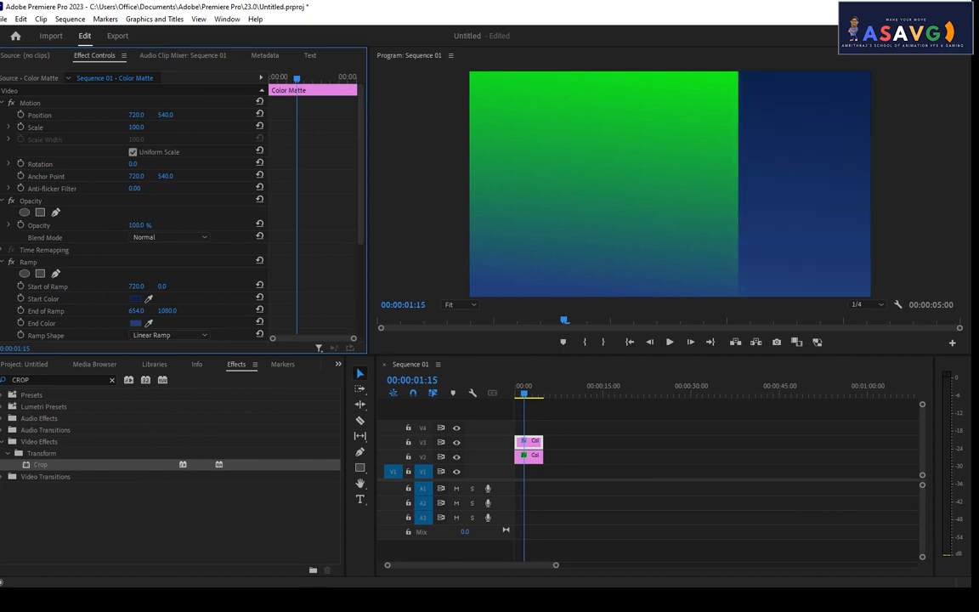
pyautogui.click(170, 238)
pyautogui.click(157, 273)
pyautogui.click(170, 237)
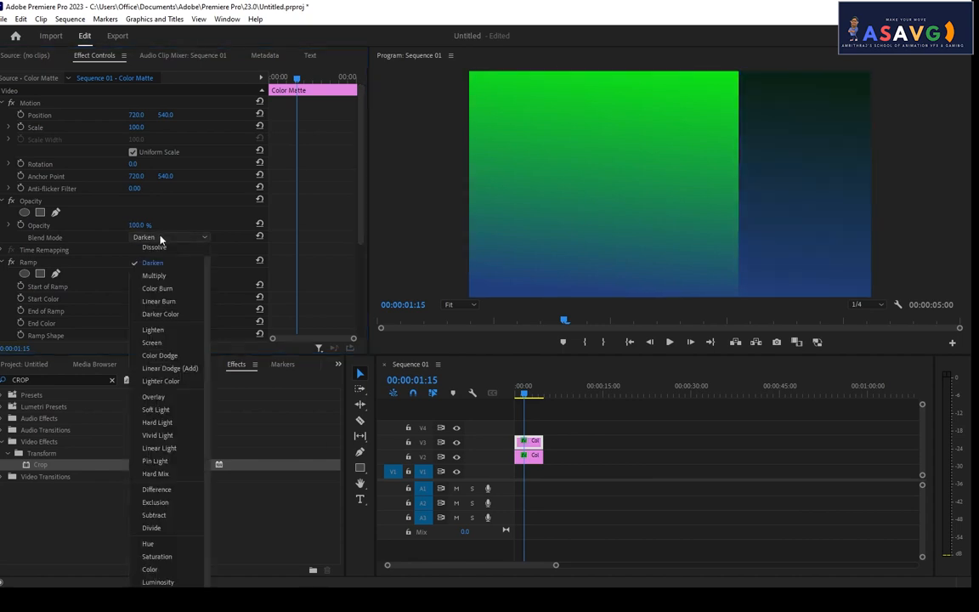
pyautogui.click(160, 344)
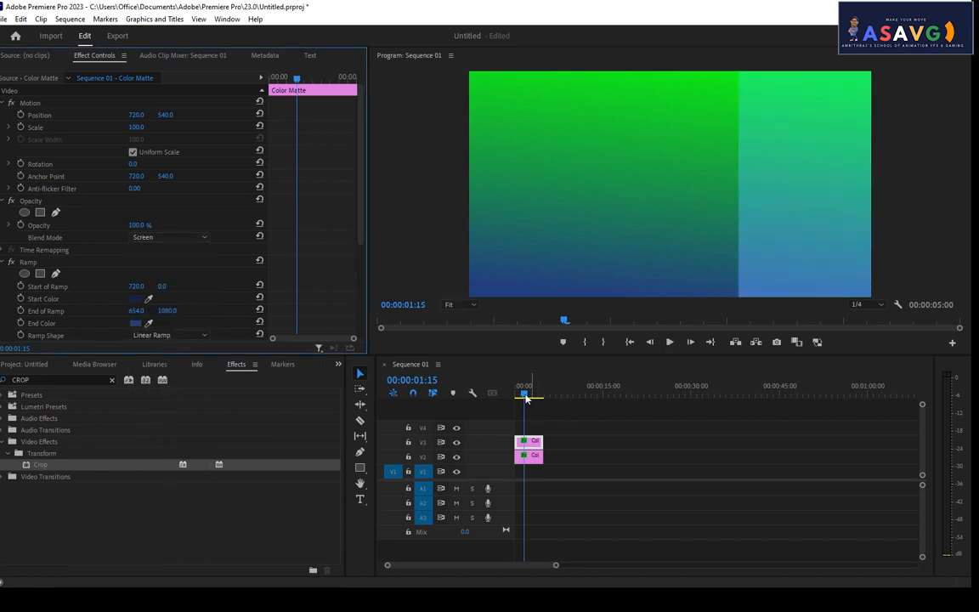
# Play back the wipe with the Screen blend mode, undo it and set the V3 color matte's blend mode to Normal.
pyautogui.moveTo(524, 394); pyautogui.dragTo(465, 368)
pyautogui.press('space')
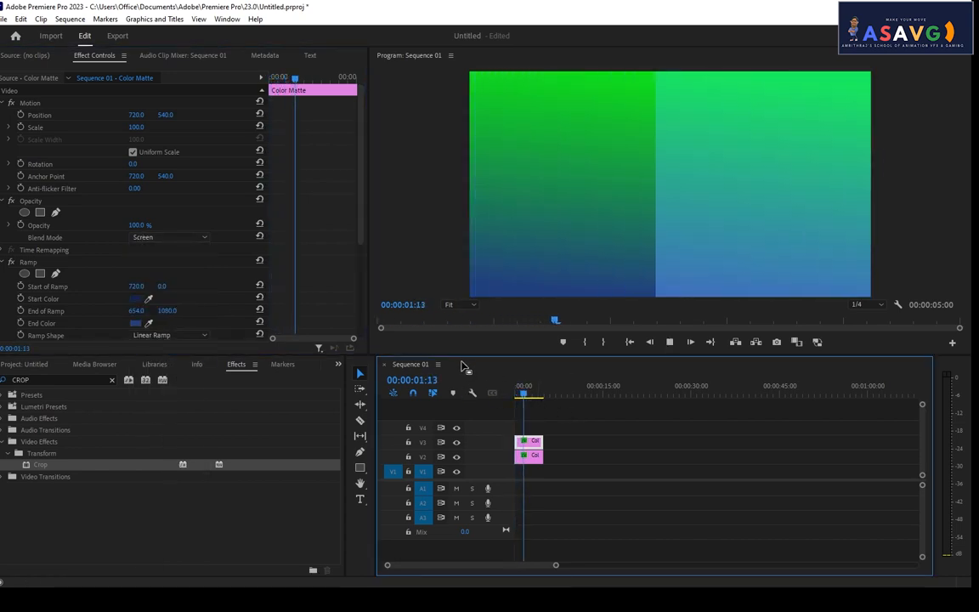
pyautogui.hotkey('ctrl', 'z')
pyautogui.click(170, 237)
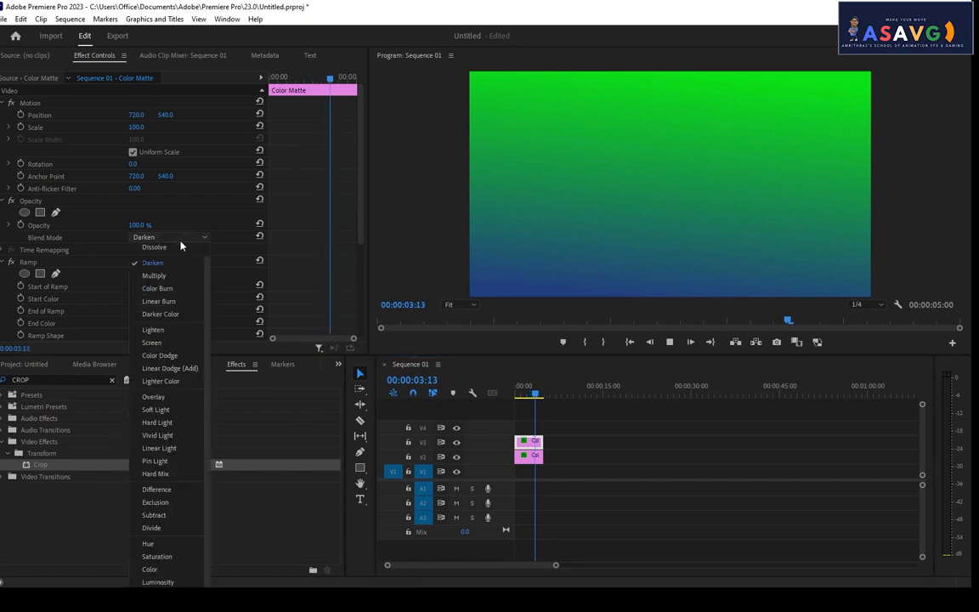
pyautogui.click(153, 249)
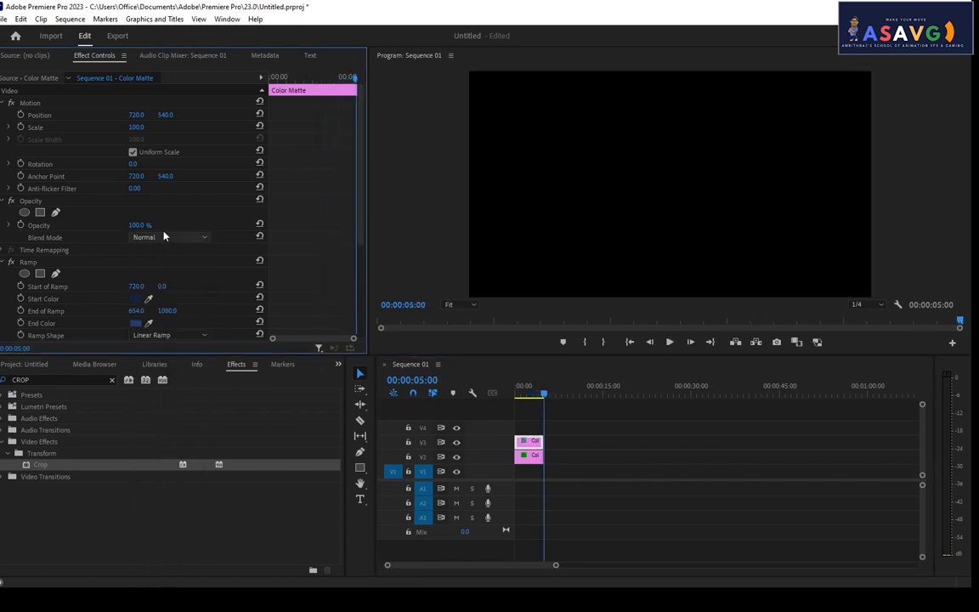
# Park the playhead at 00:00:01:10 and set the Crop effect's Edge Feather on the V3 color matte to 69.
pyautogui.scroll(-5, 195, 269)
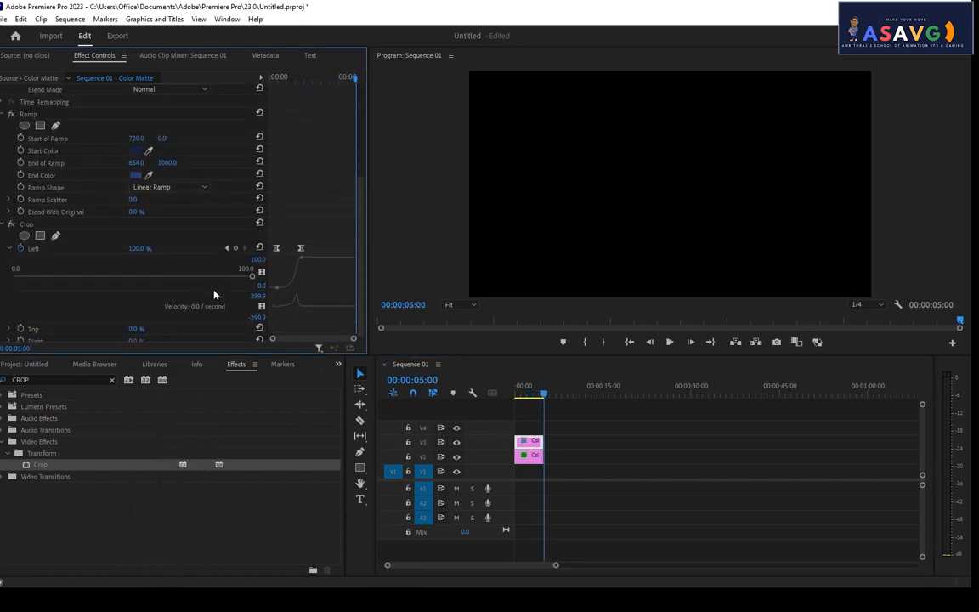
pyautogui.moveTo(529, 399); pyautogui.dragTo(524, 403)
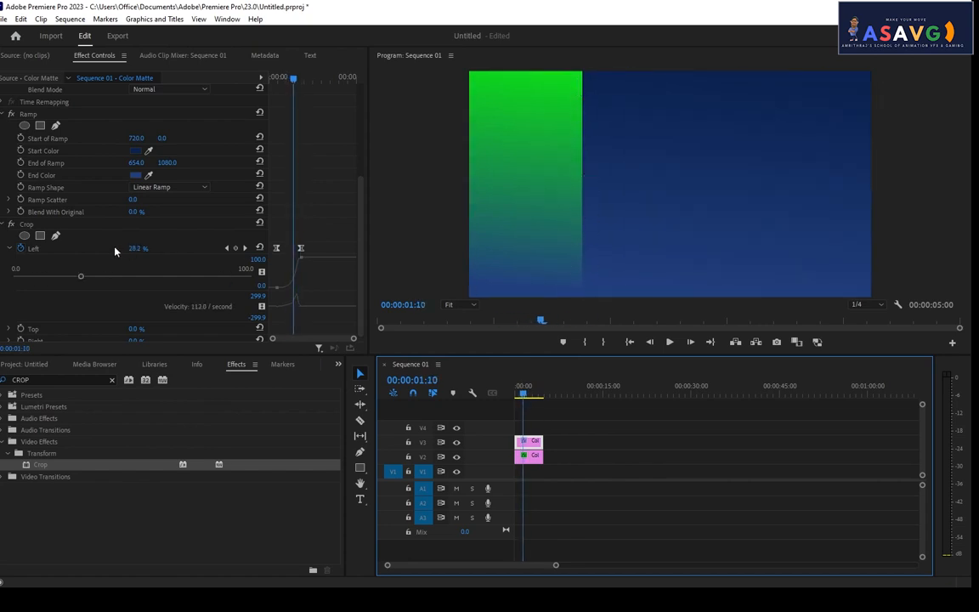
pyautogui.moveTo(358, 238); pyautogui.dragTo(356, 319)
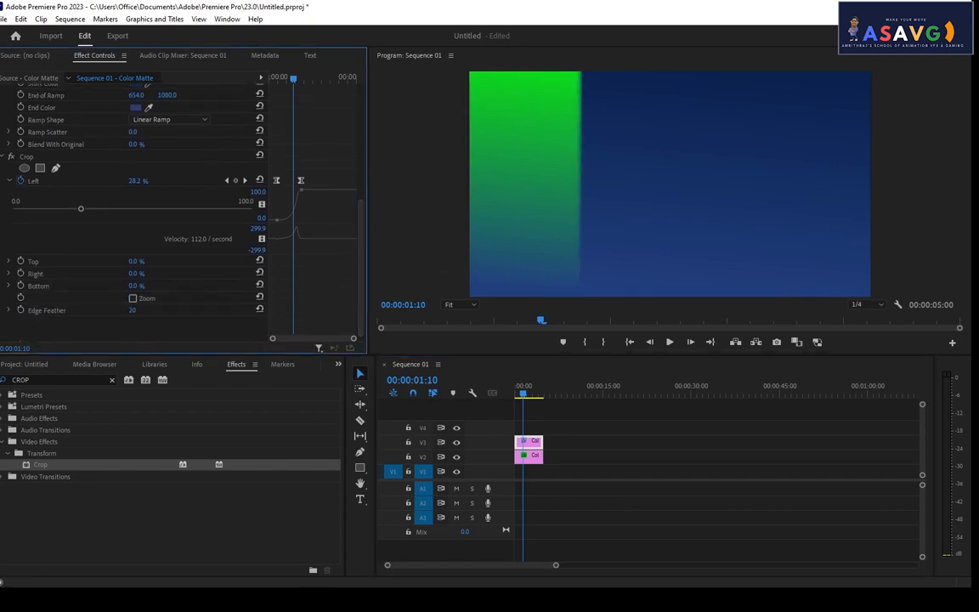
pyautogui.moveTo(130, 309); pyautogui.dragTo(174, 309)
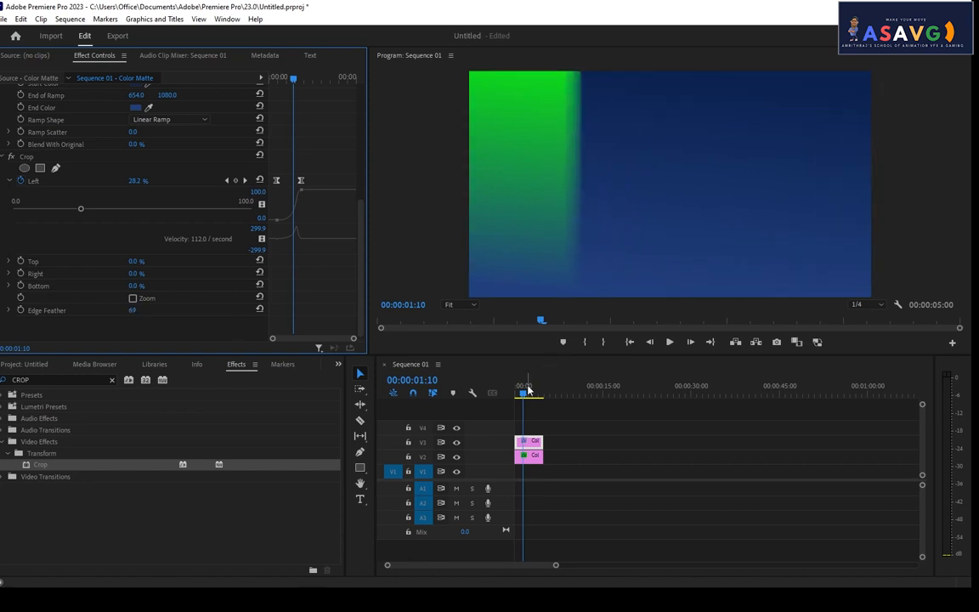
# Play back the wipe from the beginning to check its feathered edge.
pyautogui.moveTo(527, 388); pyautogui.dragTo(486, 392)
pyautogui.press('space')
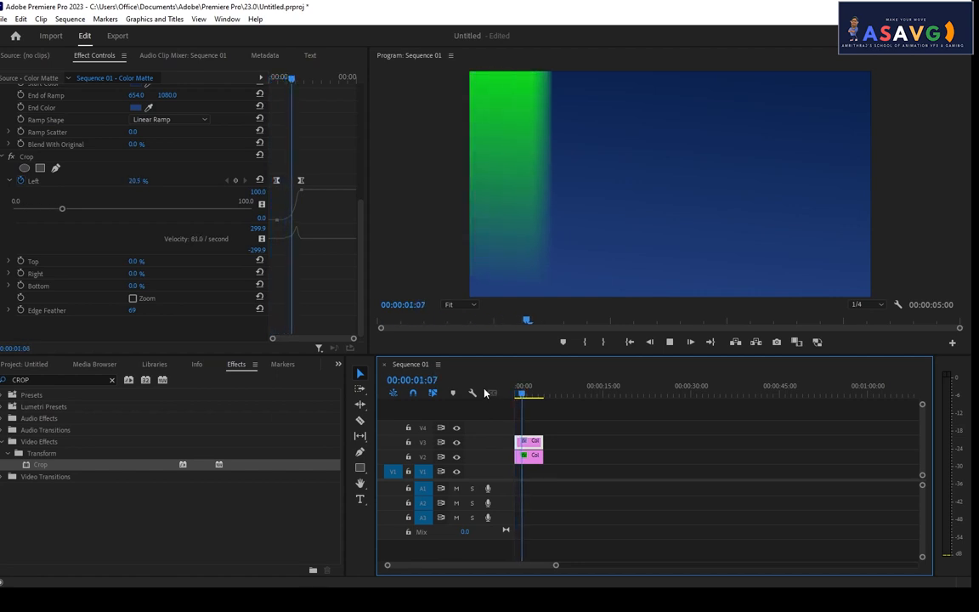
pyautogui.press('space')
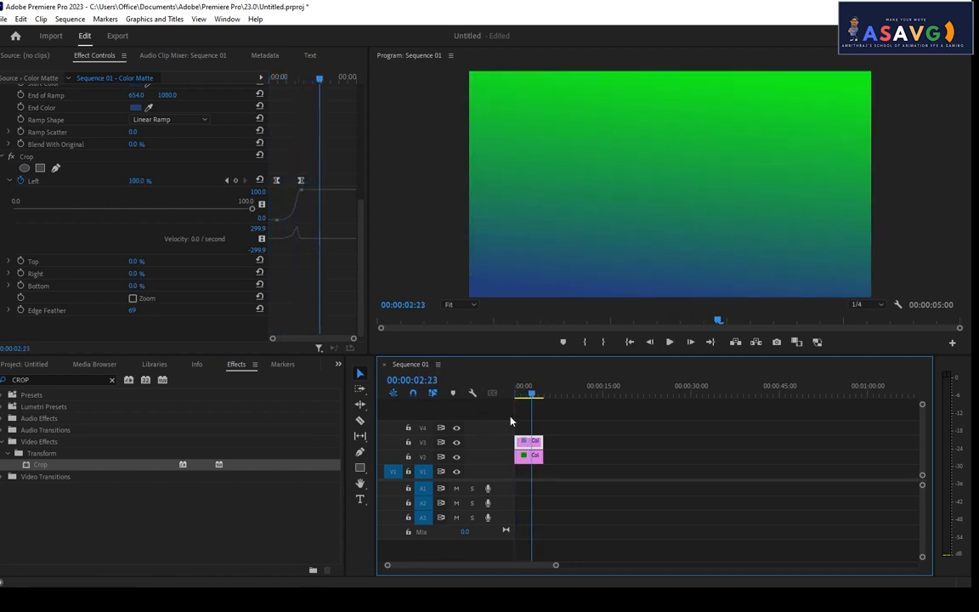
# Keyframe the Crop effect's Edge Feather with 69 at 00:00:01:17 and 404 at 00:00:01:13.
pyautogui.moveTo(530, 394); pyautogui.dragTo(524, 397)
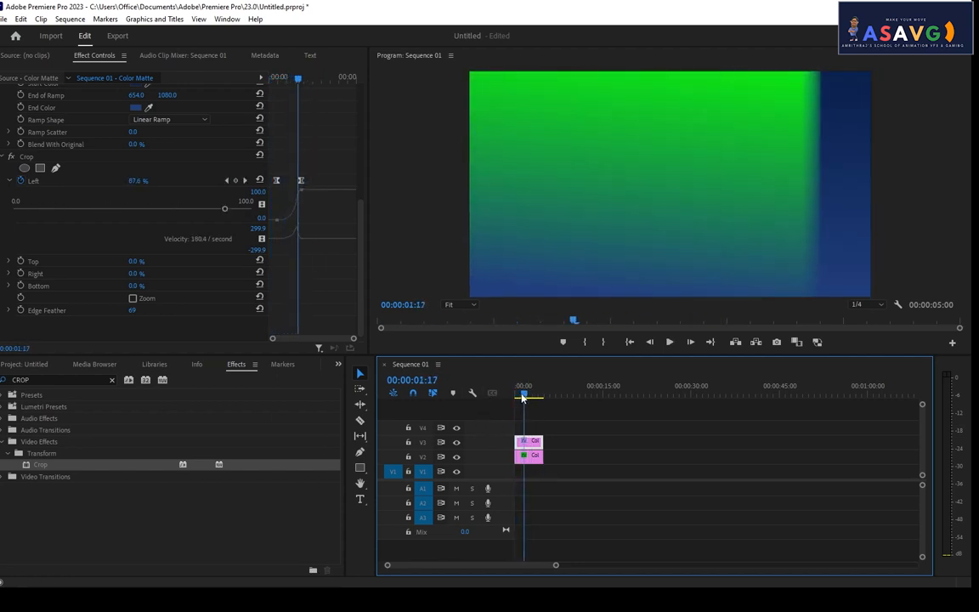
pyautogui.click(11, 312)
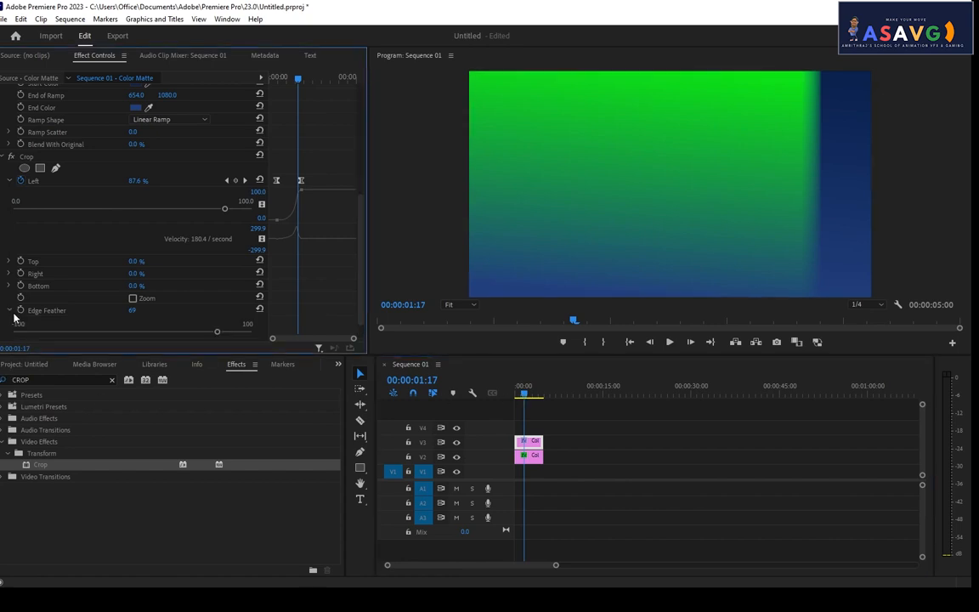
pyautogui.click(21, 311)
pyautogui.moveTo(299, 78)
pyautogui.mouseDown()
pyautogui.moveTo(311, 78)
pyautogui.moveTo(298, 91)
pyautogui.mouseUp()
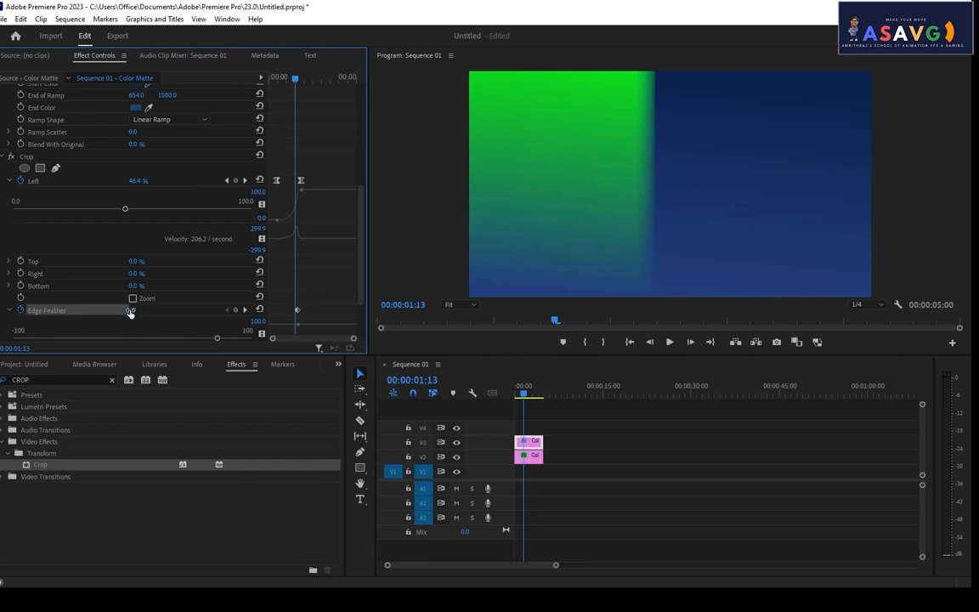
pyautogui.moveTo(130, 311); pyautogui.dragTo(145, 311)
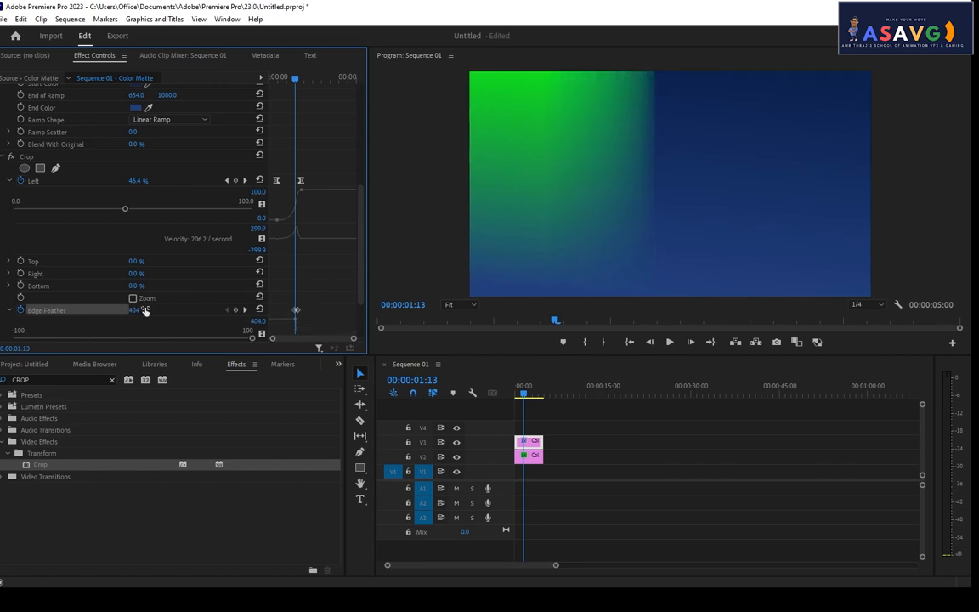
# Play back the wipe from 00:00:01:04 to check the animated edge feather.
pyautogui.moveTo(296, 86)
pyautogui.mouseDown()
pyautogui.moveTo(278, 84)
pyautogui.moveTo(288, 86)
pyautogui.mouseUp()
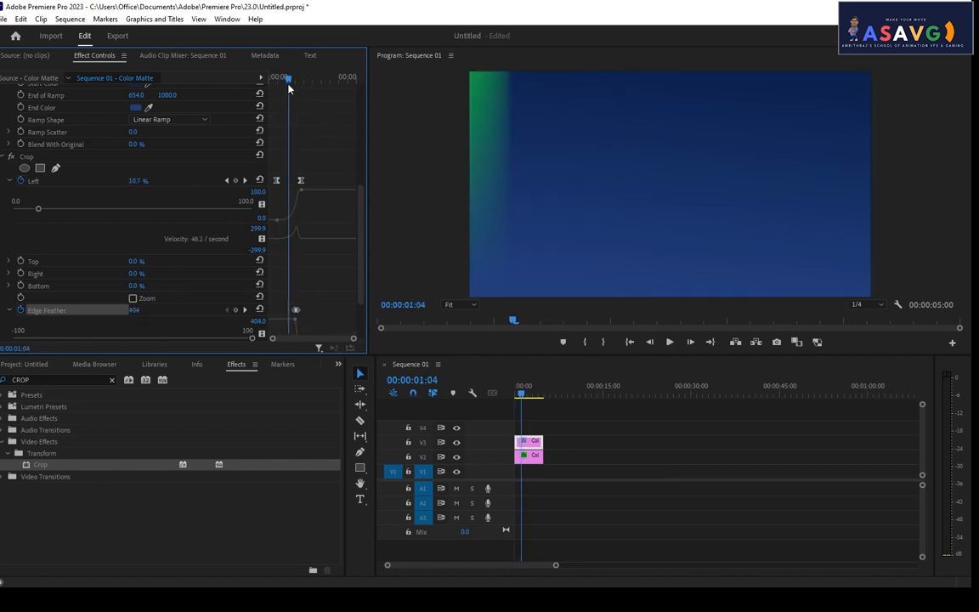
pyautogui.press('space')
pyautogui.press('space')
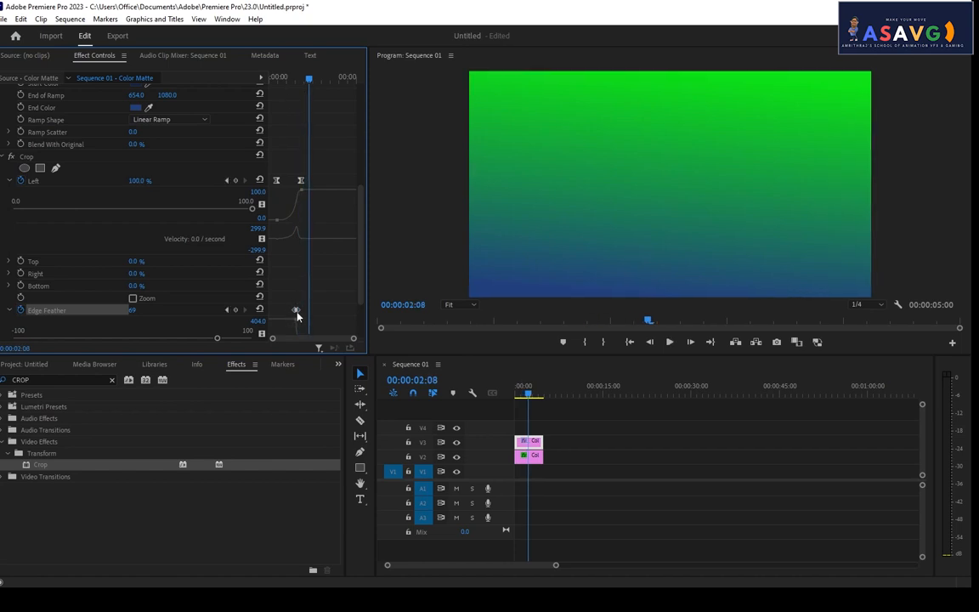
# Move the Edge Feather keyframe with value 404 to about 00:00:02:15, replay the wipe and return the playhead to the start.
pyautogui.moveTo(304, 312); pyautogui.dragTo(315, 314)
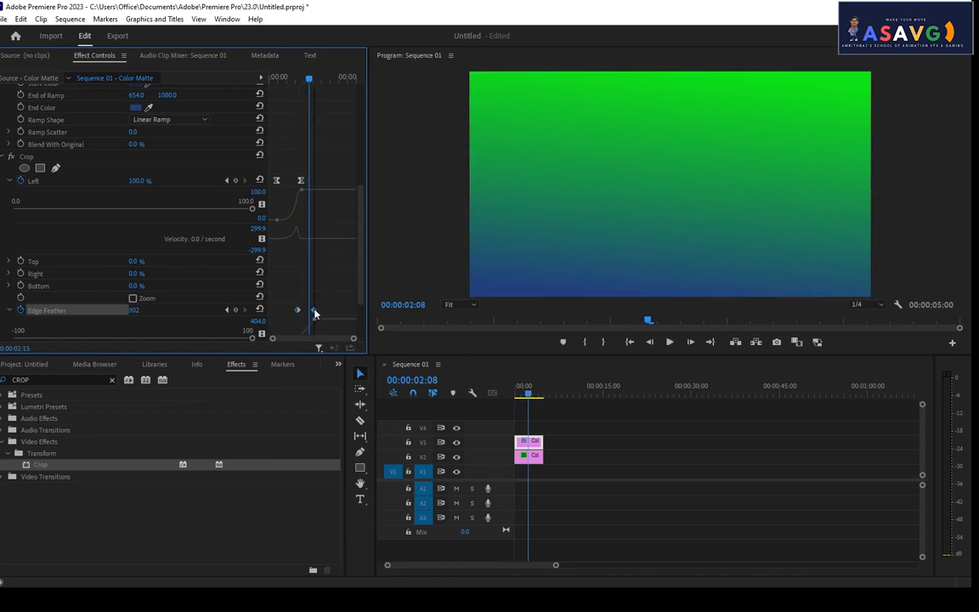
pyautogui.click(274, 75)
pyautogui.press('space')
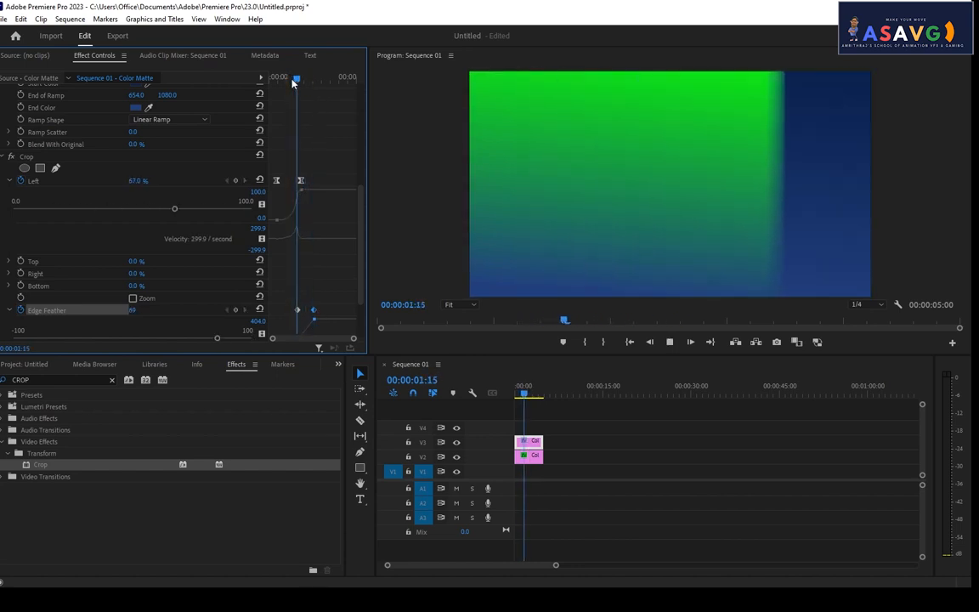
pyautogui.moveTo(528, 390); pyautogui.dragTo(504, 398)
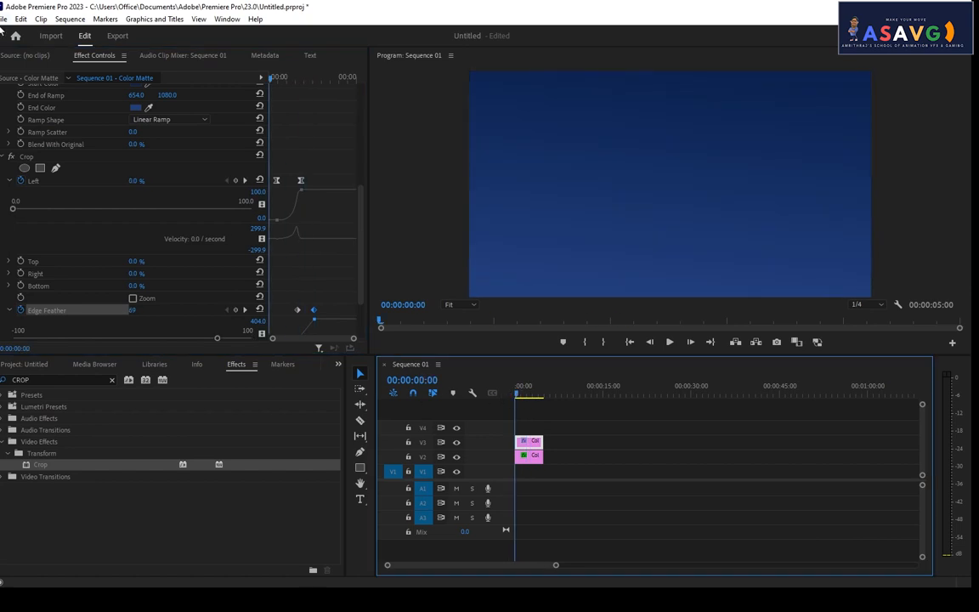
pyautogui.press('space')
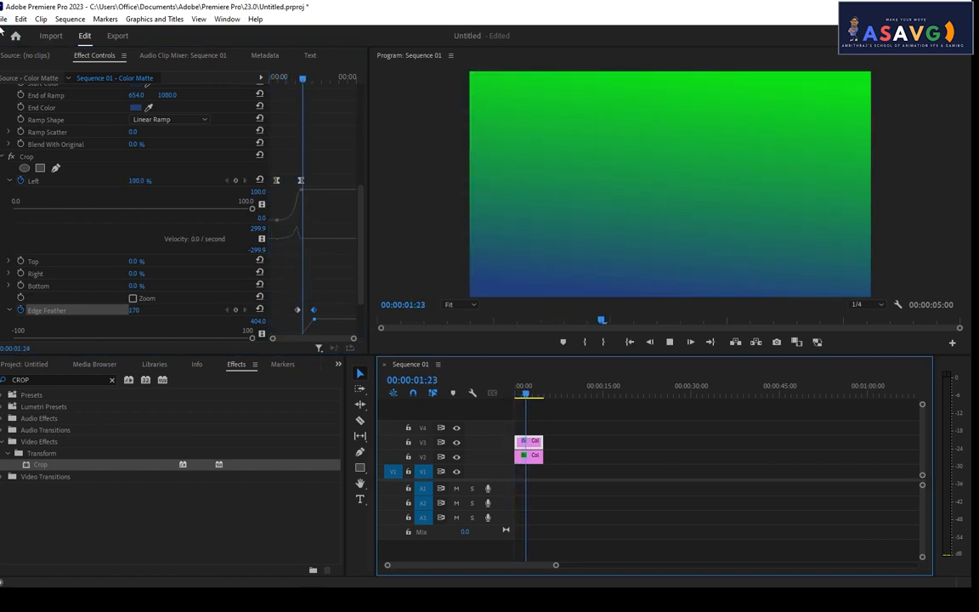
pyautogui.moveTo(527, 393); pyautogui.dragTo(430, 406)
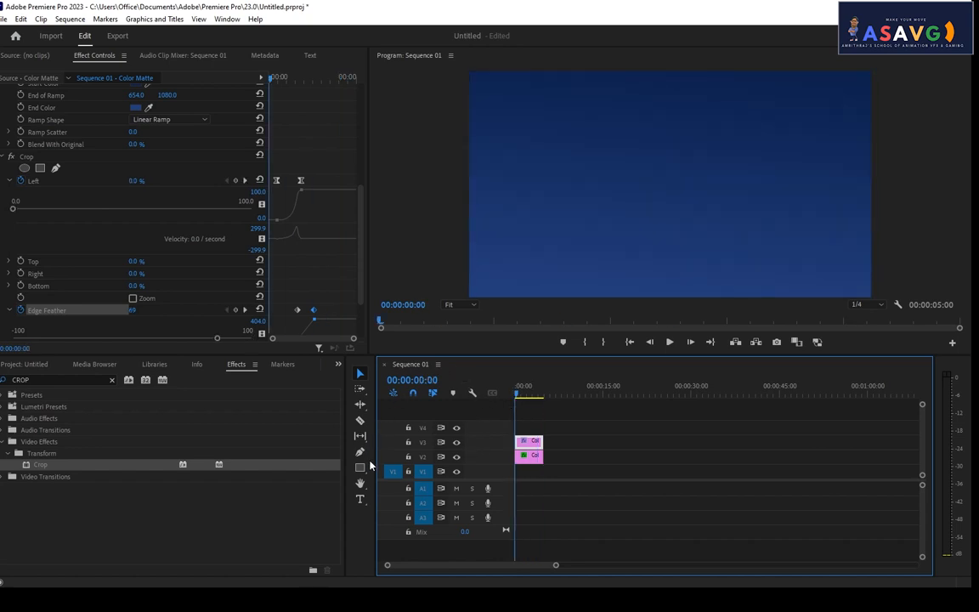
# Add a text layer reading "CROP" in a text box on the upper part of the frame at the sequence start.
pyautogui.click(359, 498)
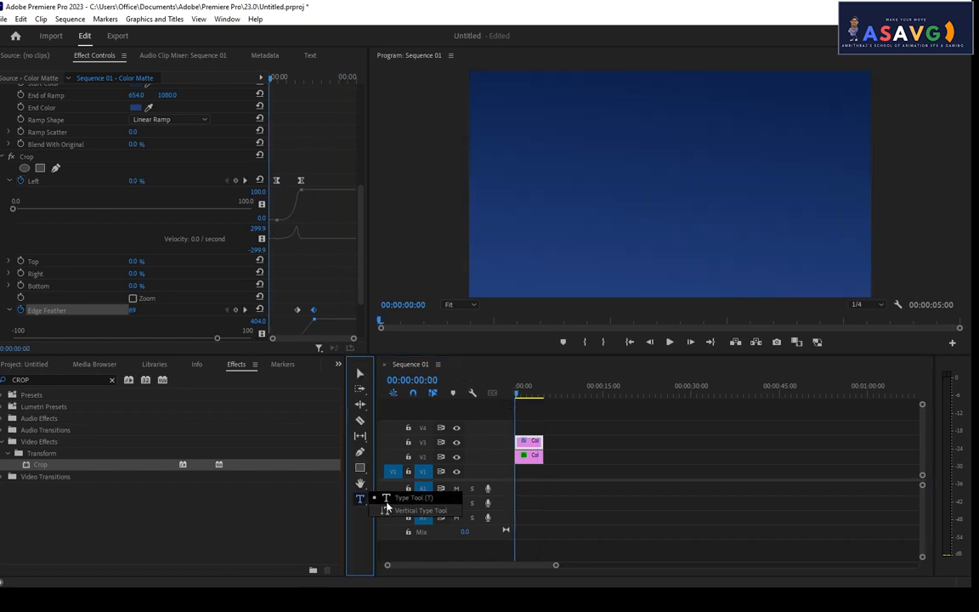
pyautogui.click(570, 168)
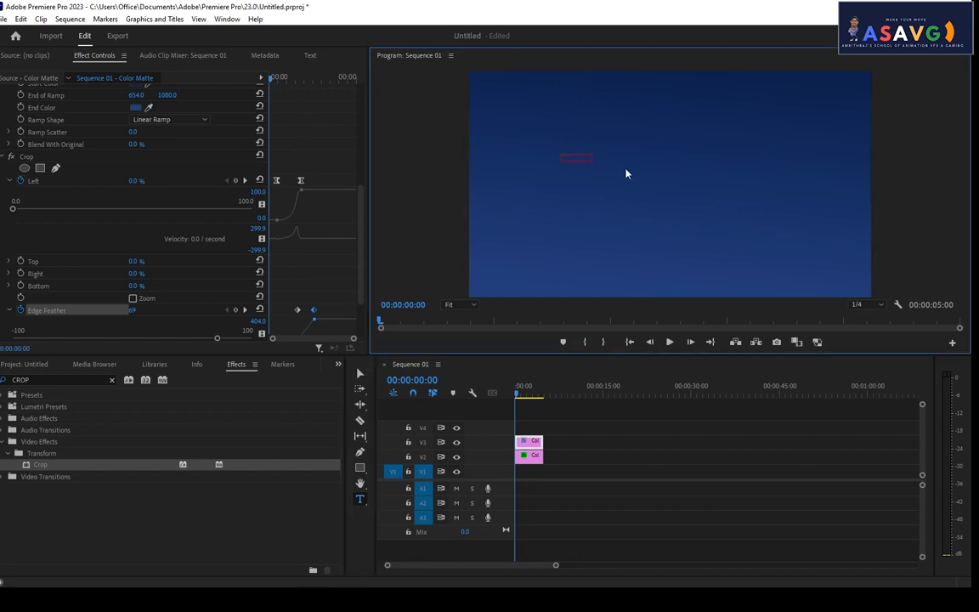
pyautogui.click(592, 170)
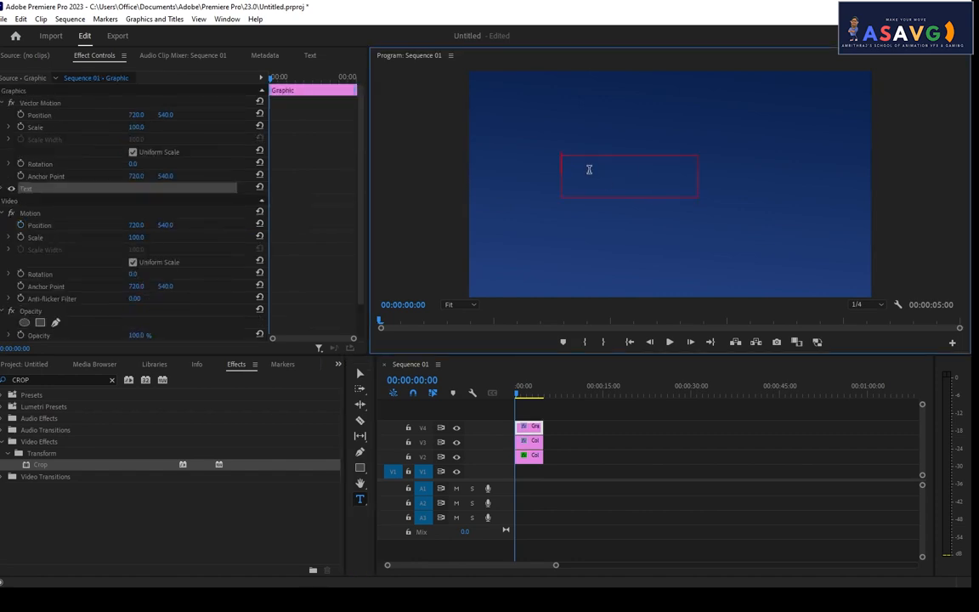
pyautogui.write('crop')
pyautogui.press('BackSpace')
pyautogui.press('BackSpace')
pyautogui.press('BackSpace')
pyautogui.write('rop')
pyautogui.press('BackSpace')
pyautogui.press('BackSpace')
pyautogui.write('CROPv')
# Move the CROP text box closer to the frame's upper centre and keep the playhead at the sequence start.
pyautogui.moveTo(590, 195); pyautogui.dragTo(597, 169)
pyautogui.doubleClick(652, 167)
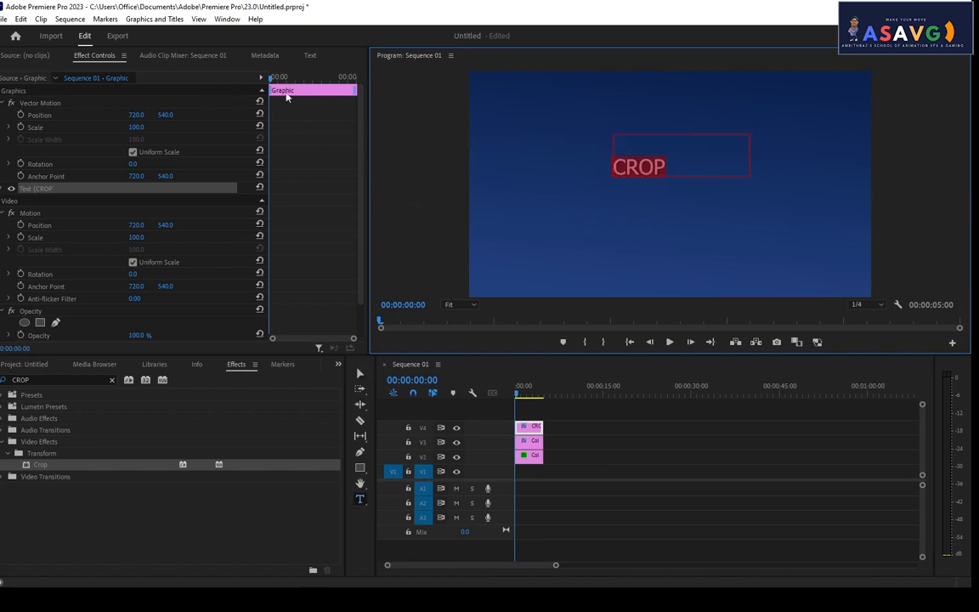
pyautogui.click(518, 393)
pyautogui.moveTo(508, 393); pyautogui.dragTo(497, 392)
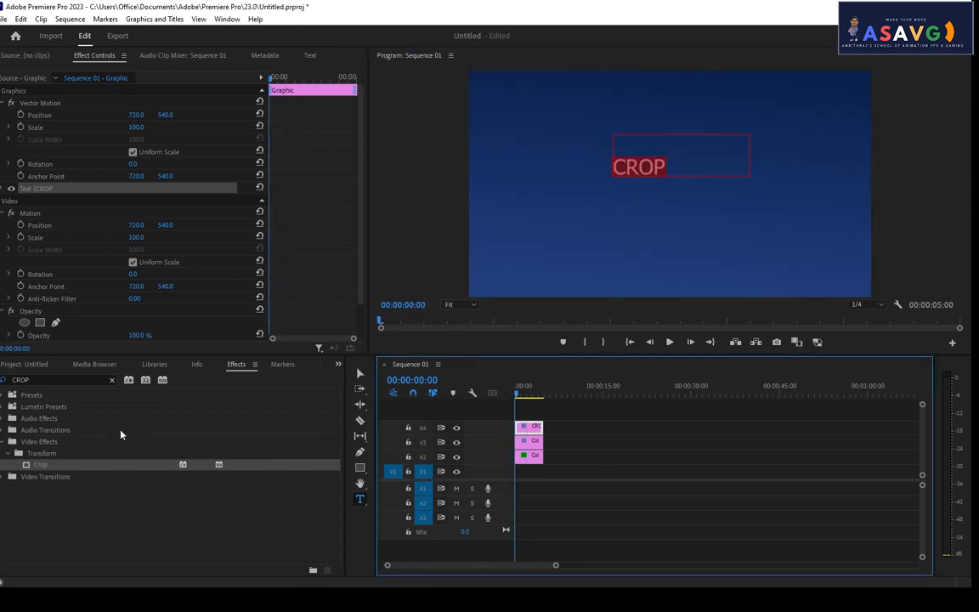
# Select the whole word CROP and switch to the Captions and Graphics workspace.
pyautogui.click(656, 170)
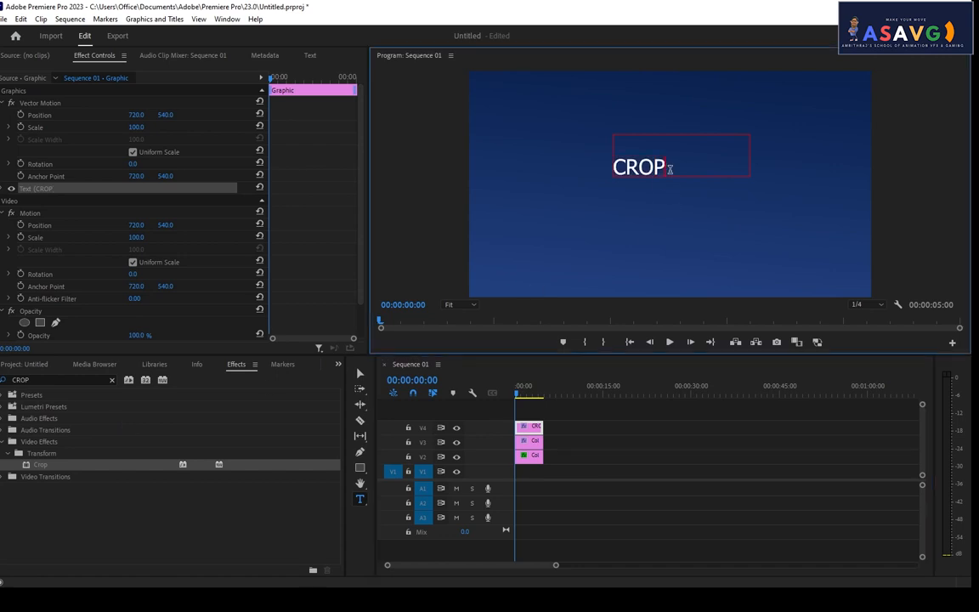
pyautogui.moveTo(670, 169); pyautogui.dragTo(611, 167)
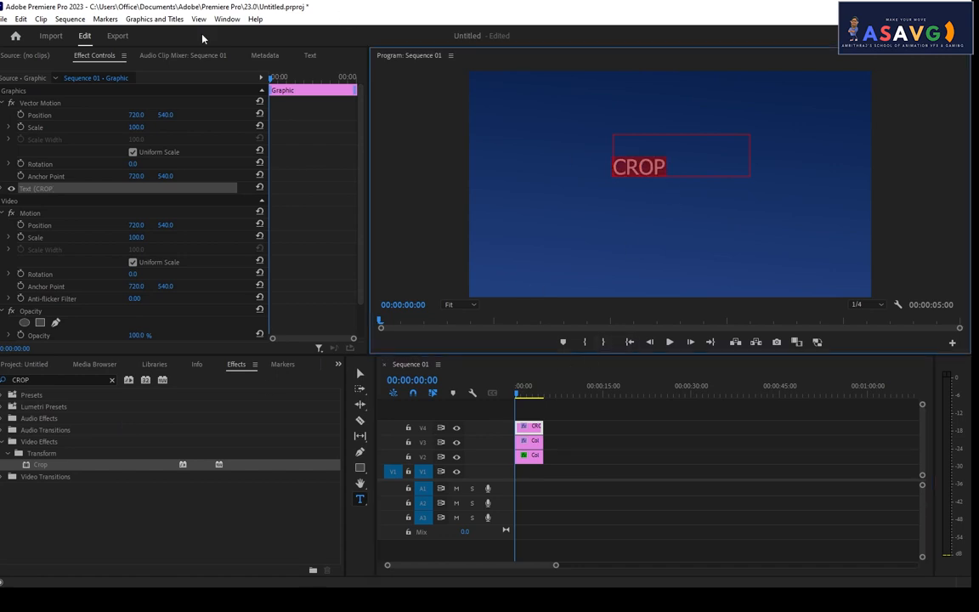
pyautogui.click(228, 19)
pyautogui.moveTo(235, 34)
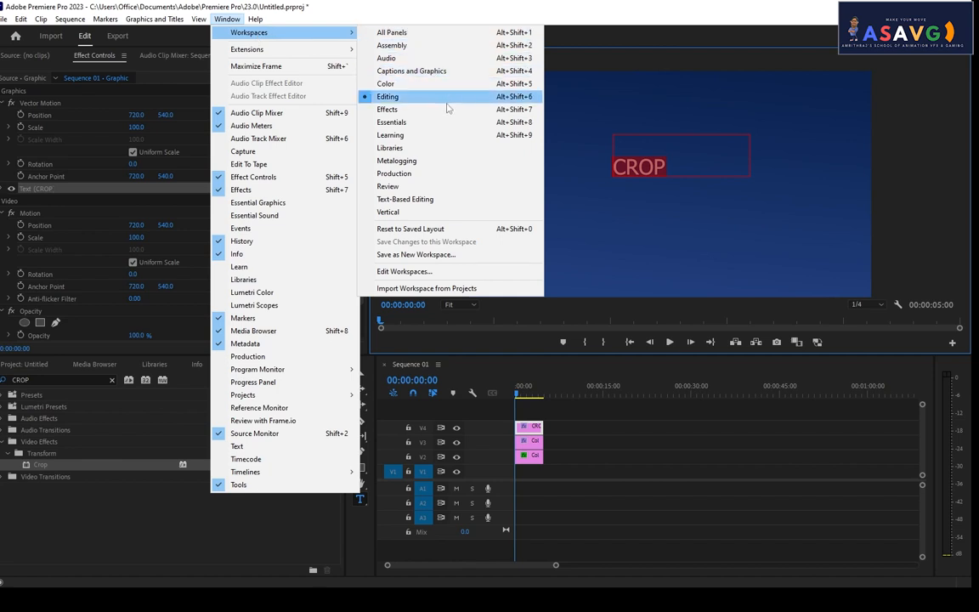
pyautogui.click(411, 70)
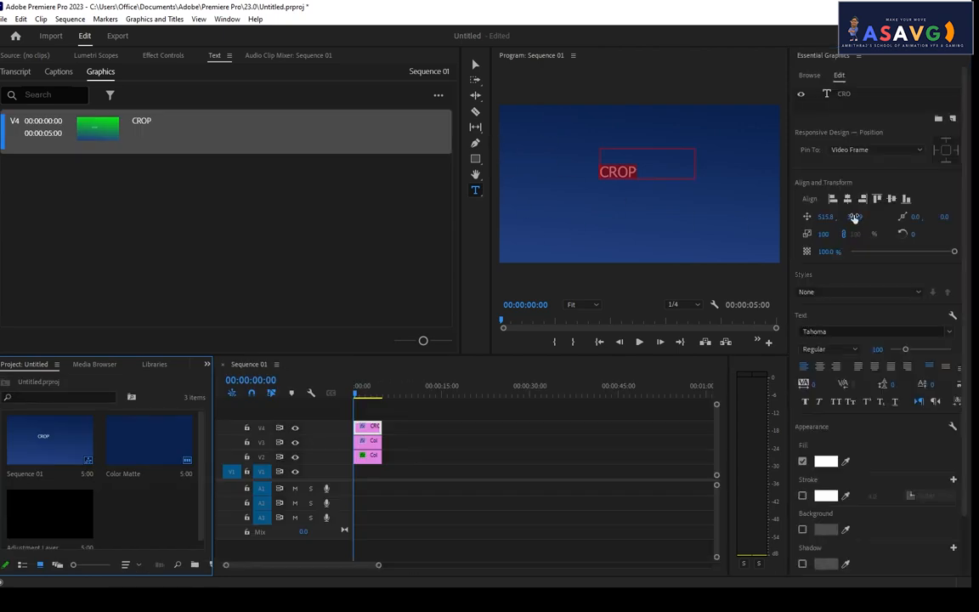
# Give the CROP text layer a background and faux bold style, and set its font to Terminator Two.
pyautogui.click(862, 98)
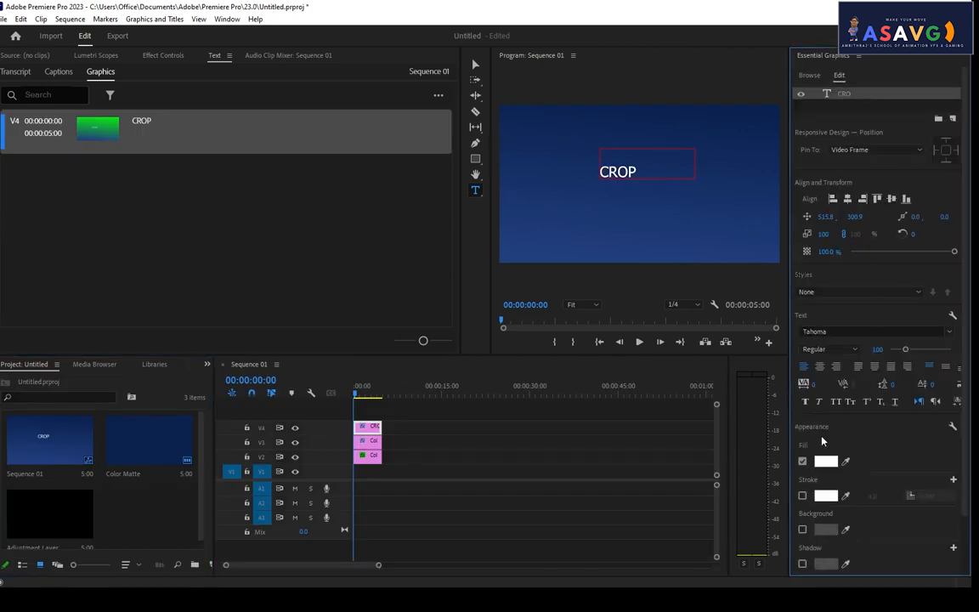
pyautogui.scroll(-2, 898, 429)
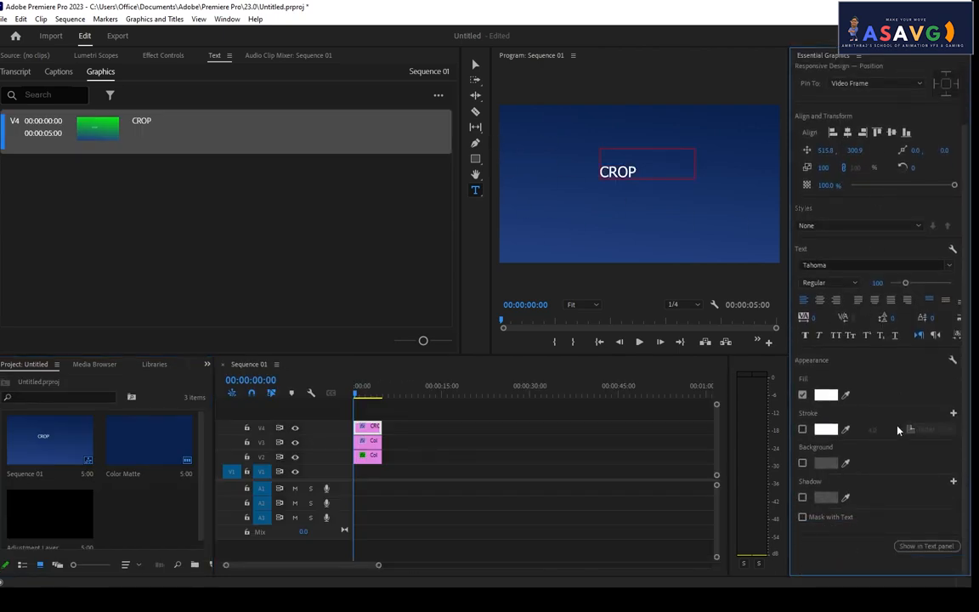
pyautogui.click(802, 463)
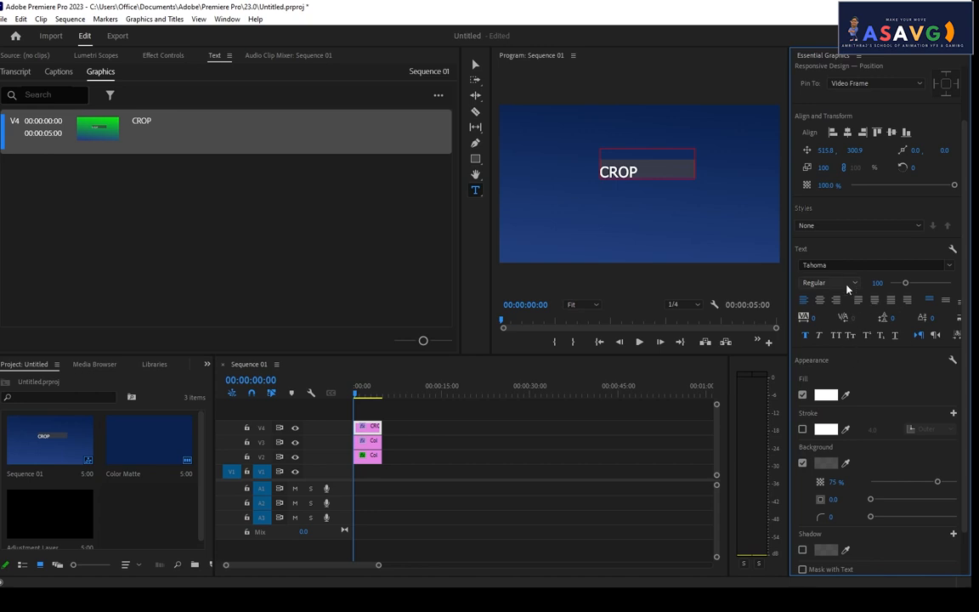
pyautogui.click(949, 266)
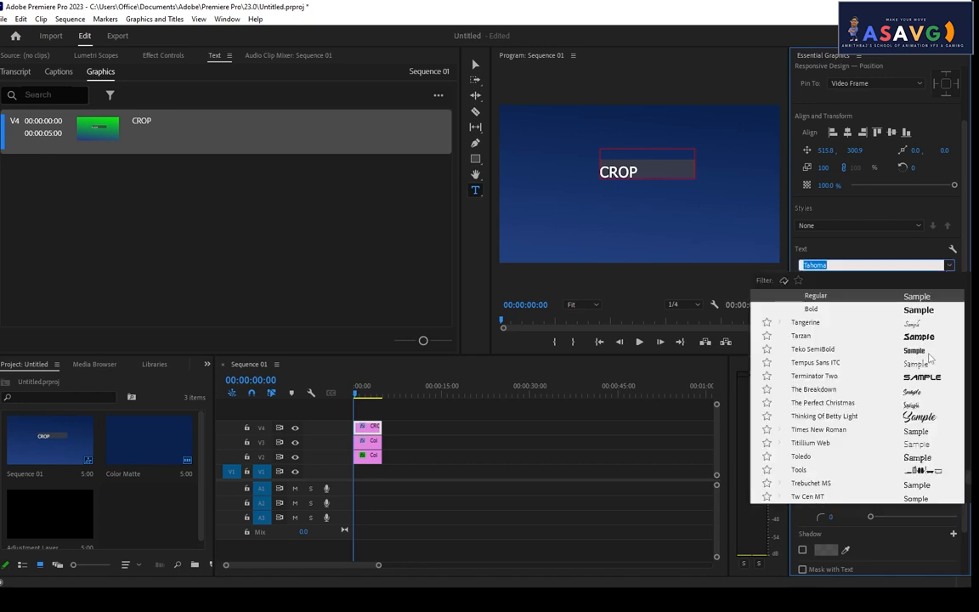
pyautogui.click(918, 376)
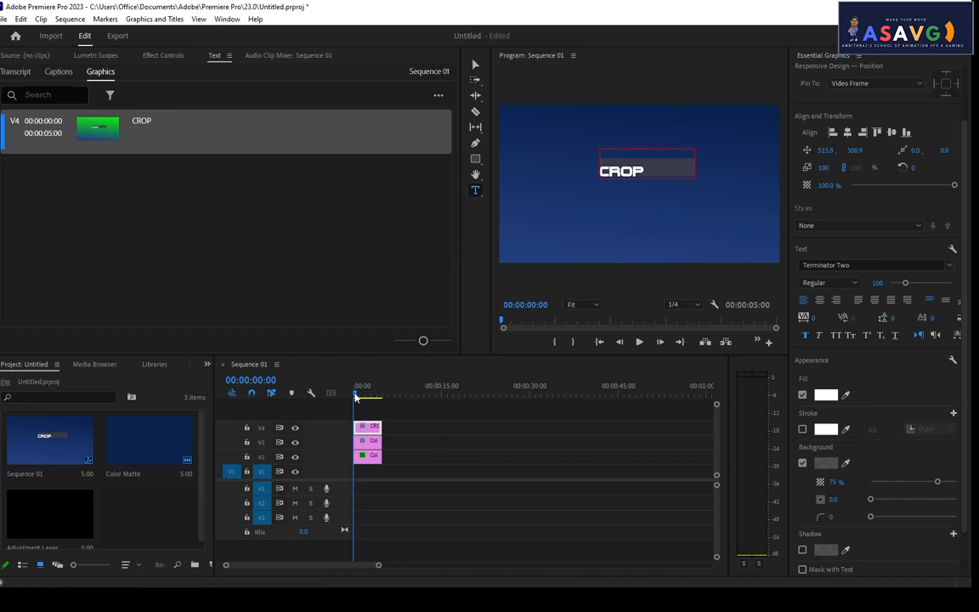
# Play the sequence from the start to preview the styled text over the wipe.
pyautogui.moveTo(354, 396)
pyautogui.mouseDown()
pyautogui.moveTo(364, 397)
pyautogui.moveTo(348, 400)
pyautogui.mouseUp()
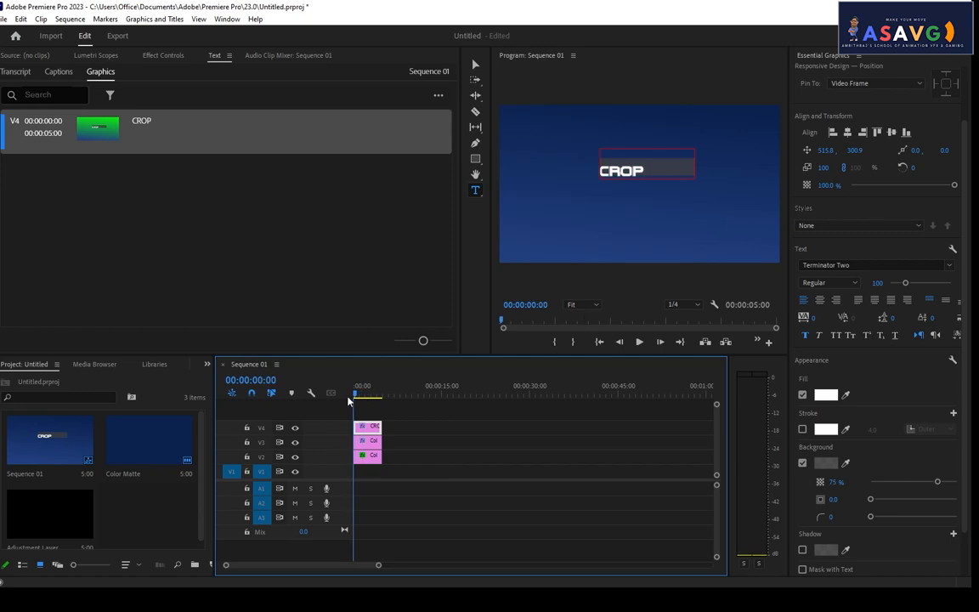
pyautogui.press('space')
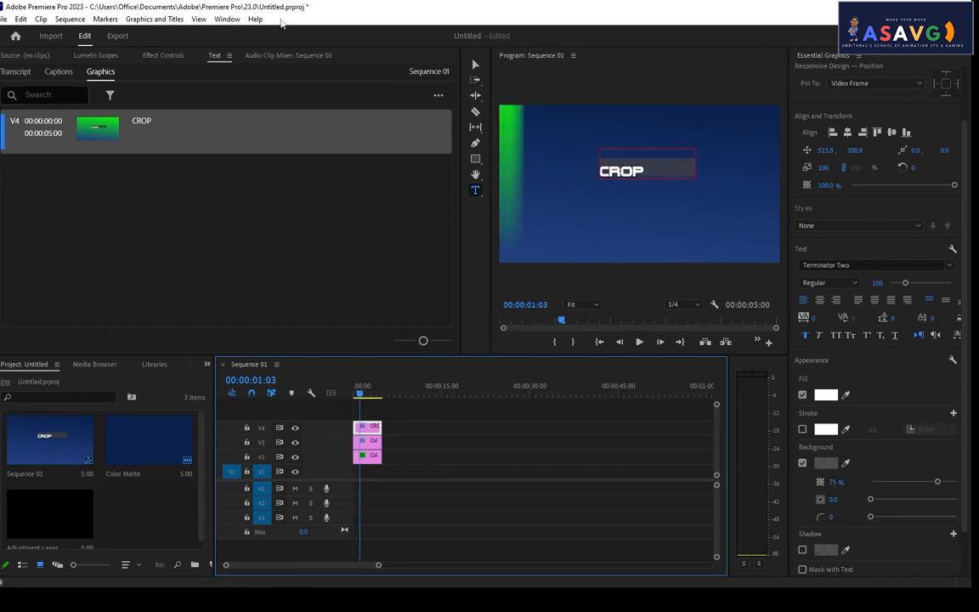
pyautogui.click(227, 19)
pyautogui.moveTo(230, 34)
pyautogui.click(395, 36)
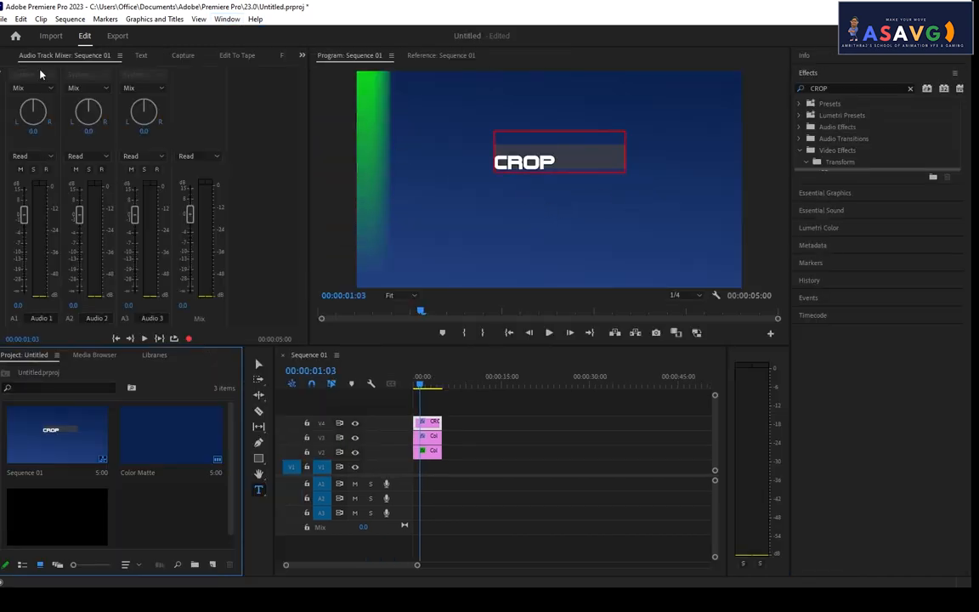
# Switch back to the Editing workspace and return to the sequence timeline.
pyautogui.click(227, 19)
pyautogui.moveTo(255, 32)
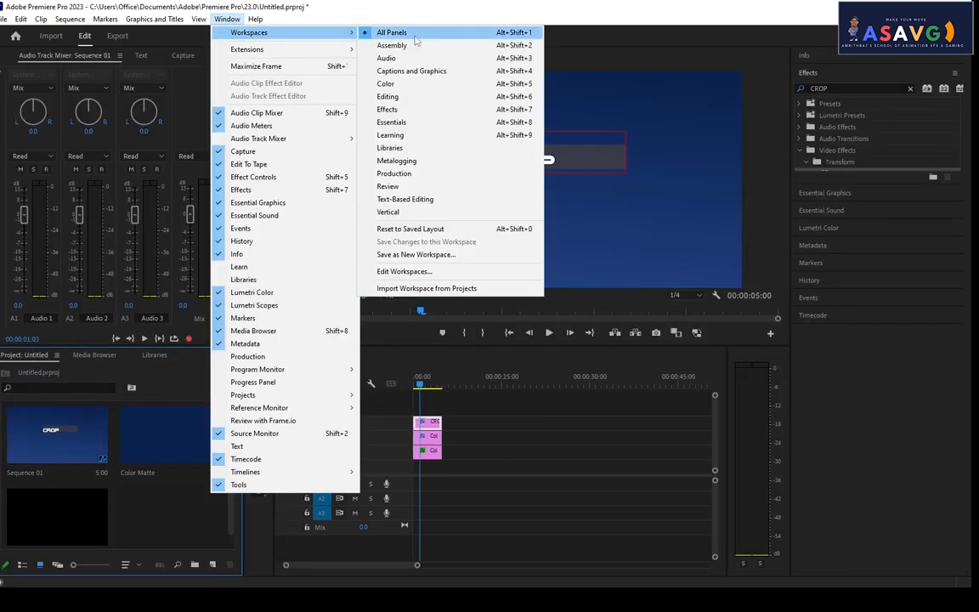
pyautogui.click(412, 98)
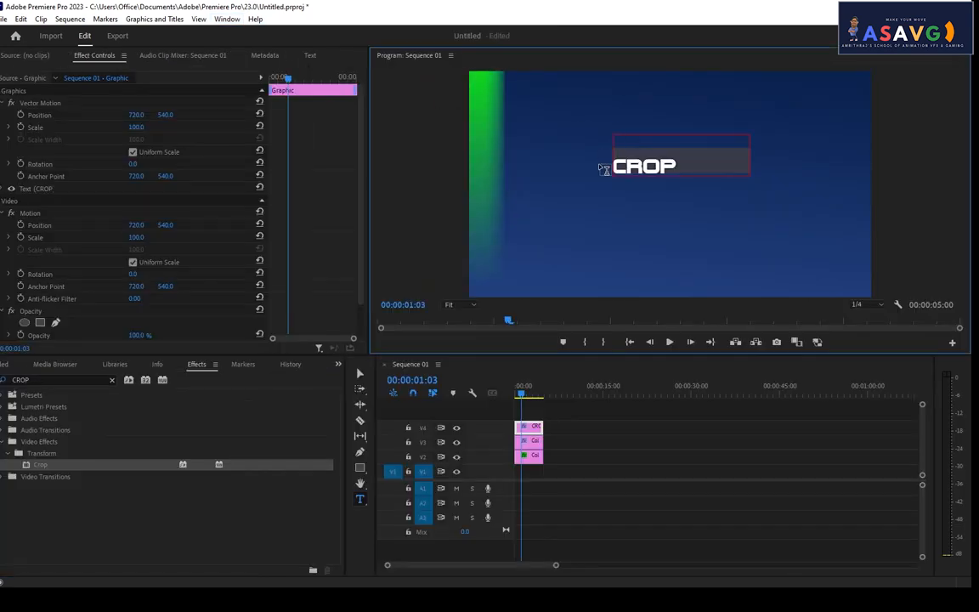
pyautogui.click(486, 436)
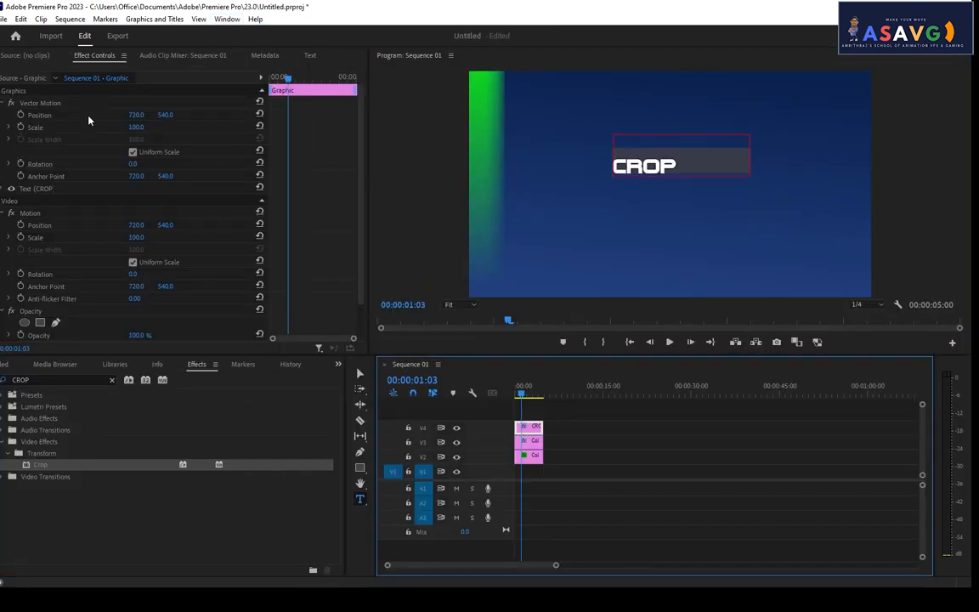
# Select the graphic's Vector Motion and toggle track V4's visibility off and on to compare the frame with and without the text.
pyautogui.click(40, 104)
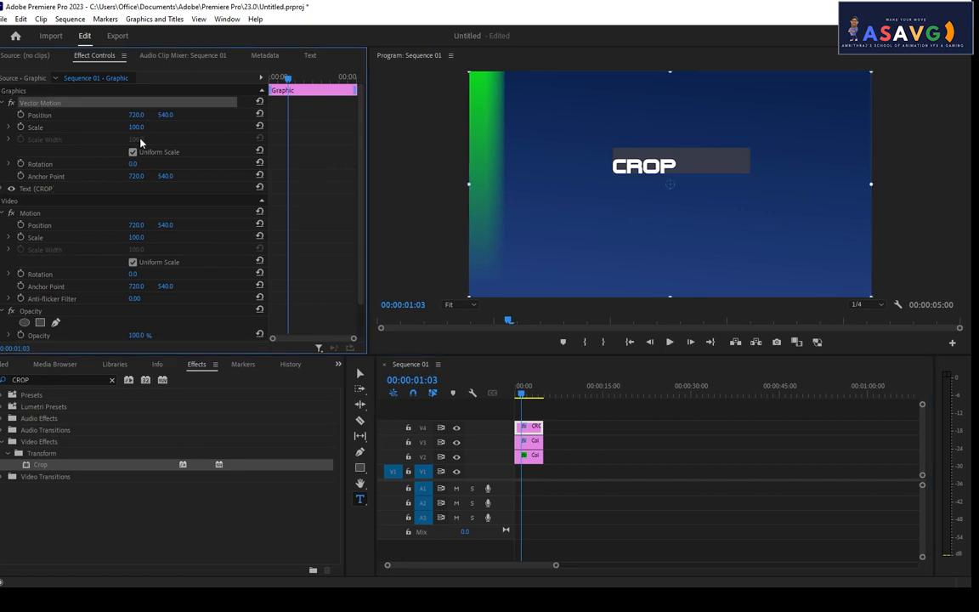
pyautogui.click(456, 428)
pyautogui.click(457, 428)
pyautogui.click(456, 429)
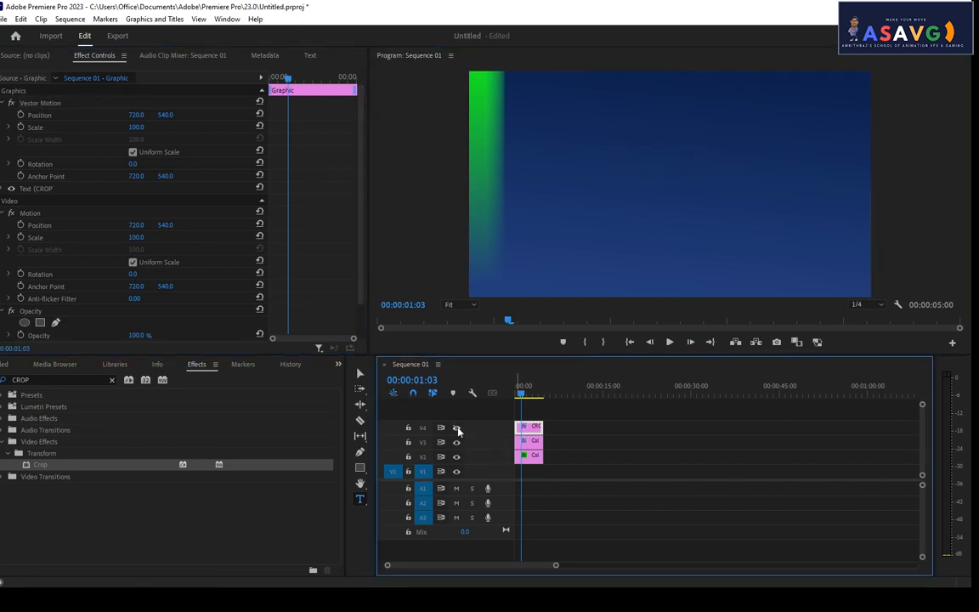
pyautogui.click(456, 428)
# Try to reposition the CROP graphic in the frame through its Vector Motion, and undo the change.
pyautogui.scroll(-1, 99, 314)
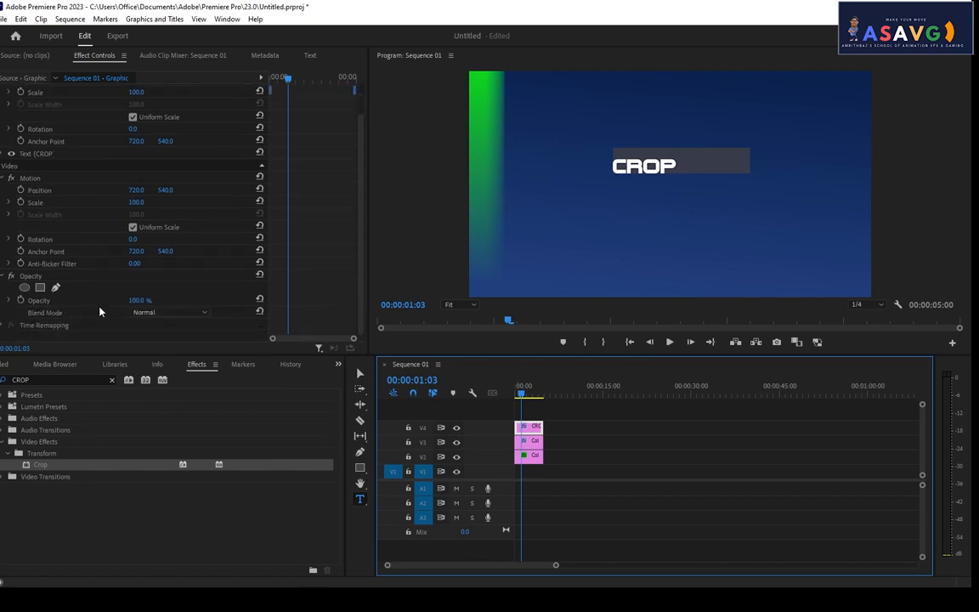
pyautogui.scroll(1, 99, 314)
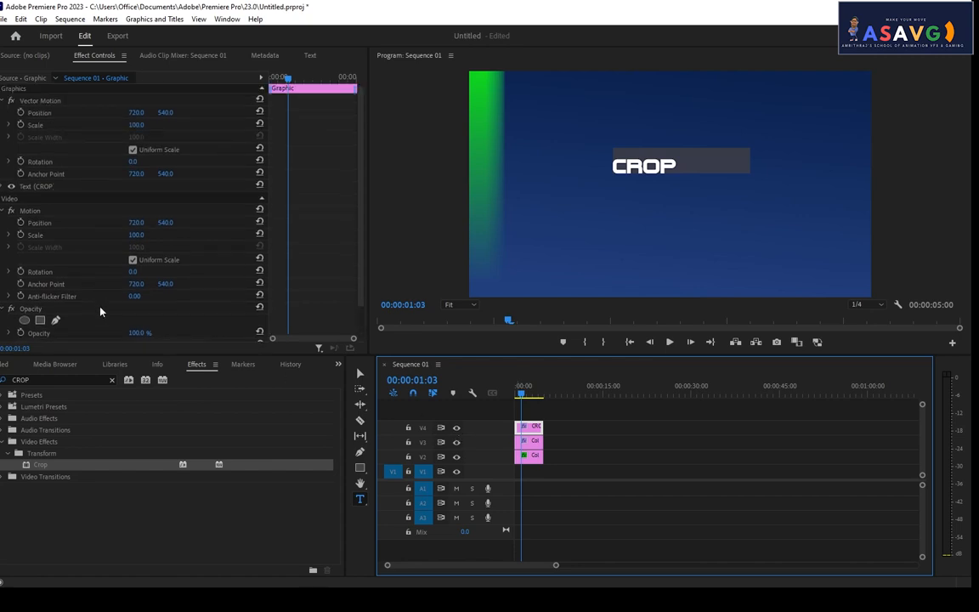
pyautogui.click(19, 95)
pyautogui.click(29, 103)
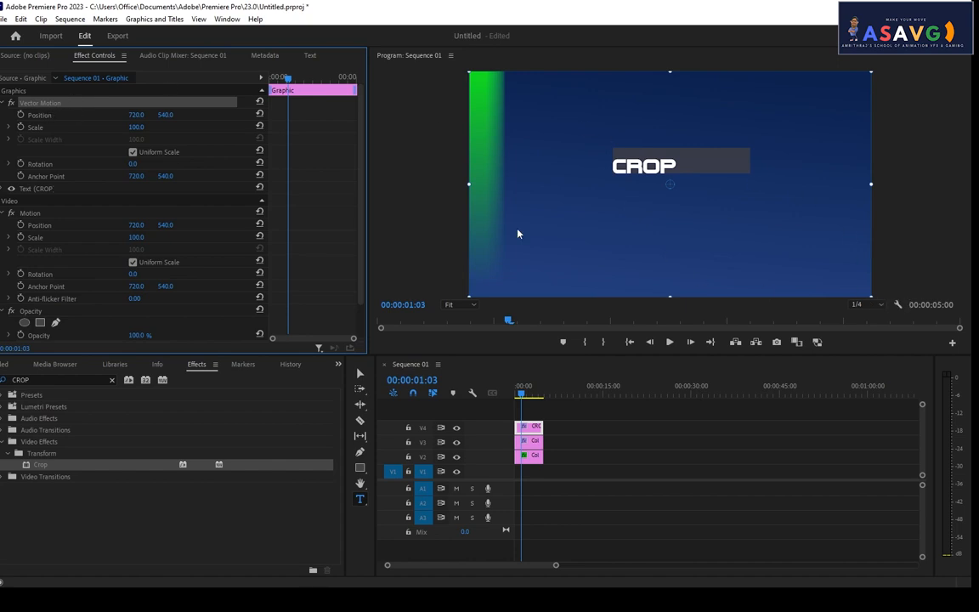
pyautogui.moveTo(644, 191); pyautogui.dragTo(667, 208)
pyautogui.hotkey('ctrl', 'z')
# Scale the CROP graphic to 97.9 through its Vector Motion frame handles.
pyautogui.click(91, 163)
pyautogui.click(31, 118)
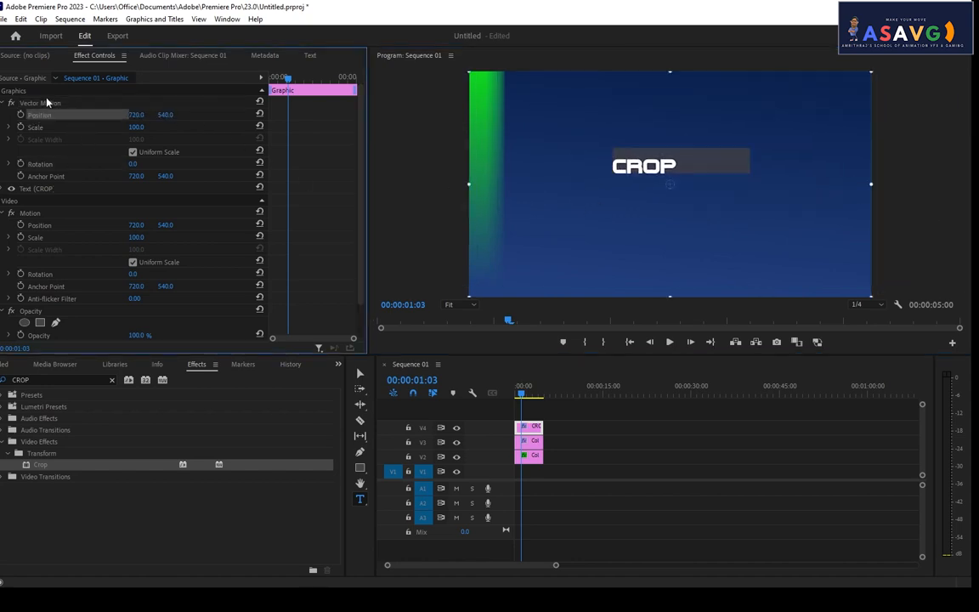
pyautogui.click(311, 211)
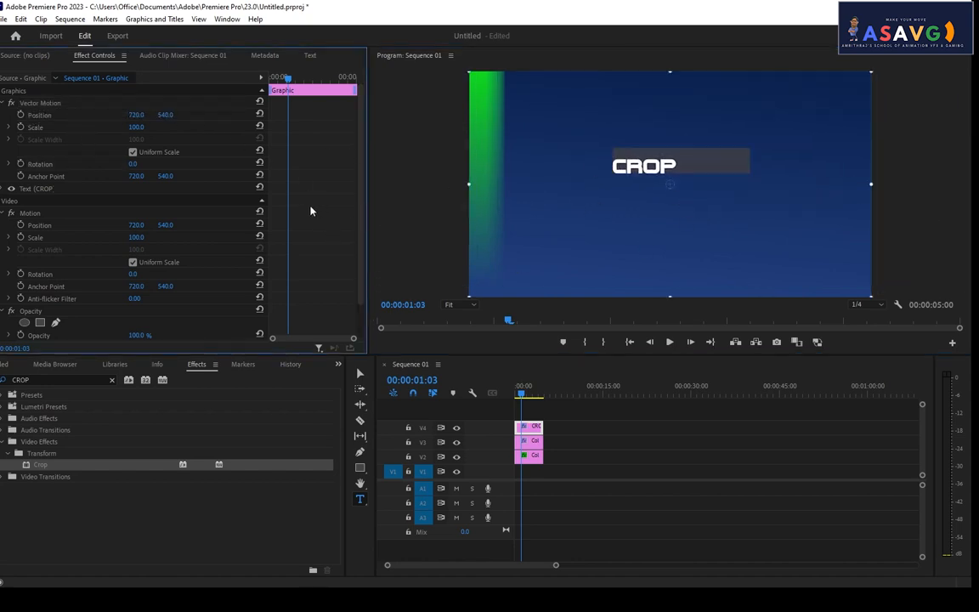
pyautogui.click(25, 92)
pyautogui.click(30, 103)
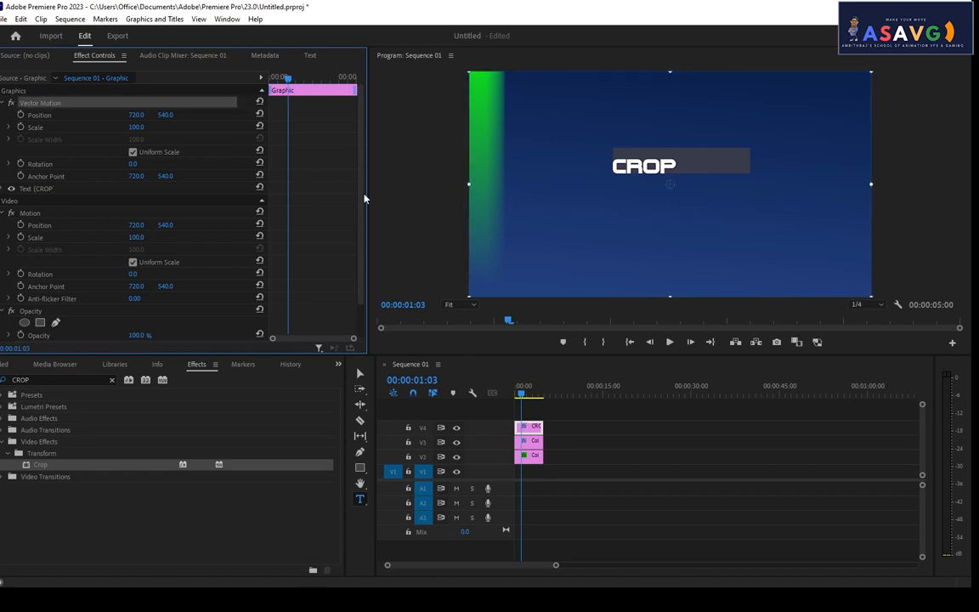
pyautogui.moveTo(470, 295); pyautogui.dragTo(387, 267)
# Apply the Crop effect to the CROP graphic clip on track V4 and review its settings.
pyautogui.click(531, 422)
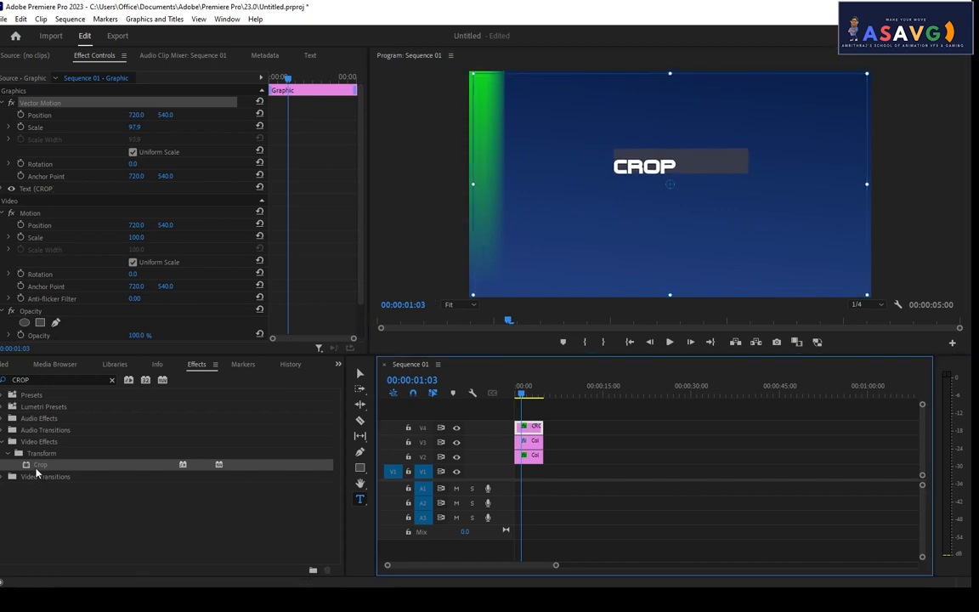
pyautogui.moveTo(36, 469); pyautogui.dragTo(525, 428)
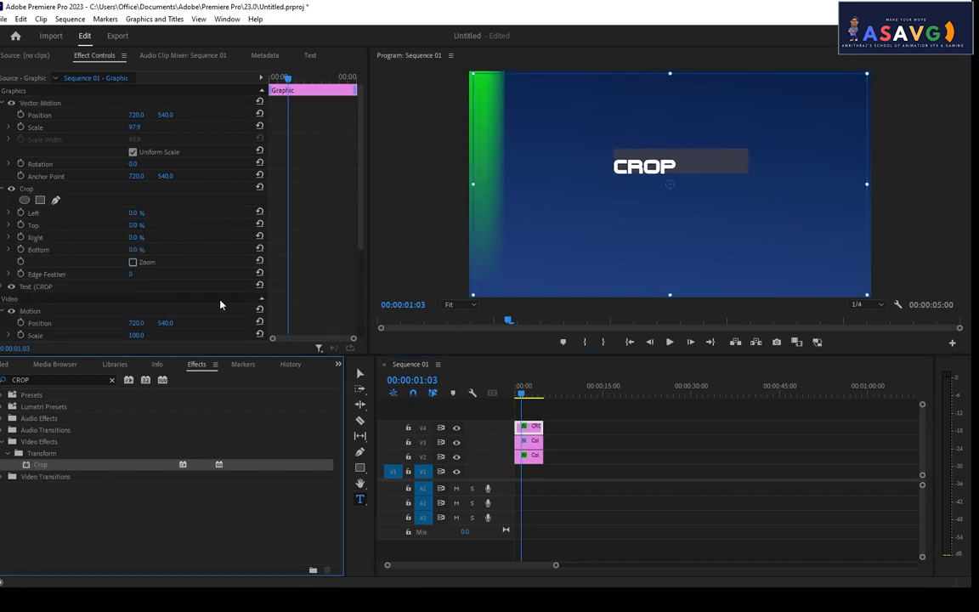
pyautogui.scroll(-5, 143, 244)
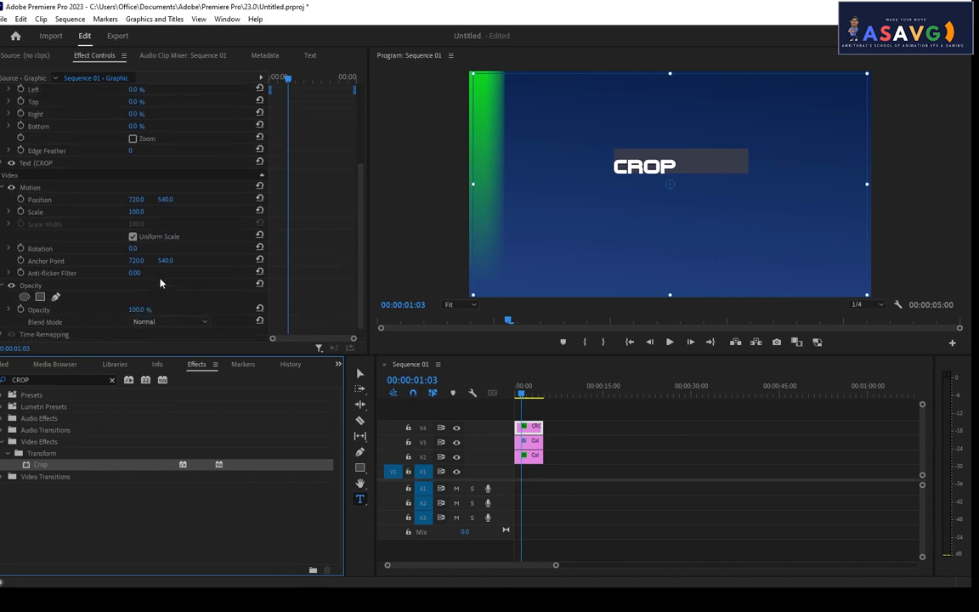
pyautogui.scroll(5, 160, 283)
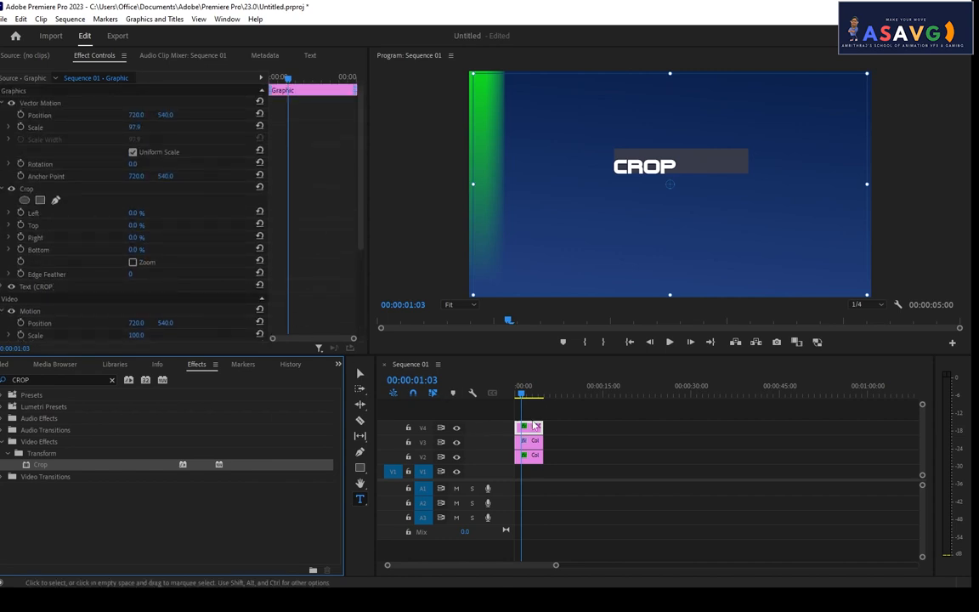
pyautogui.click(480, 387)
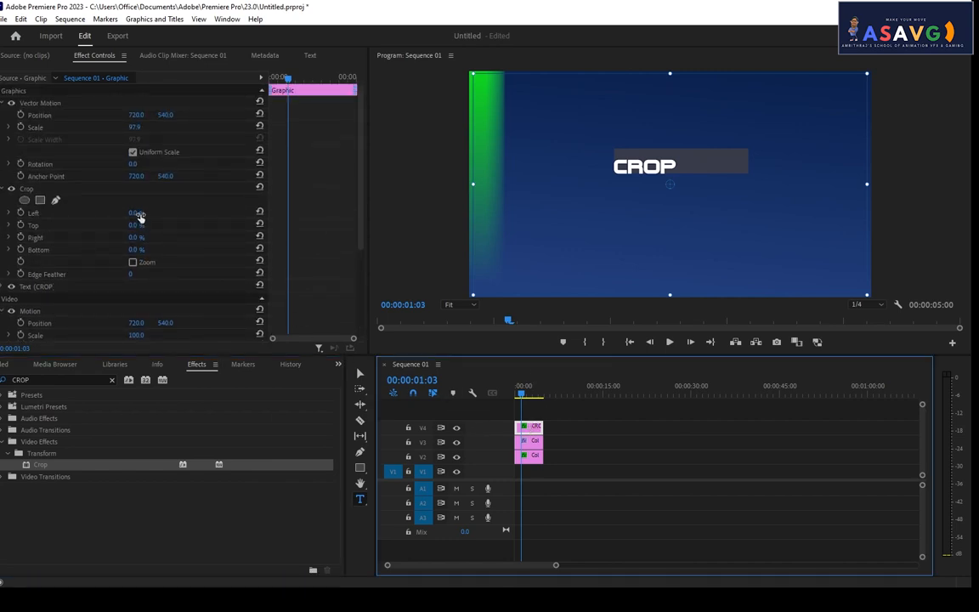
# Set the text graphic's Crop Left value to 14% and return the playhead to the sequence start.
pyautogui.moveTo(139, 215); pyautogui.dragTo(146, 244)
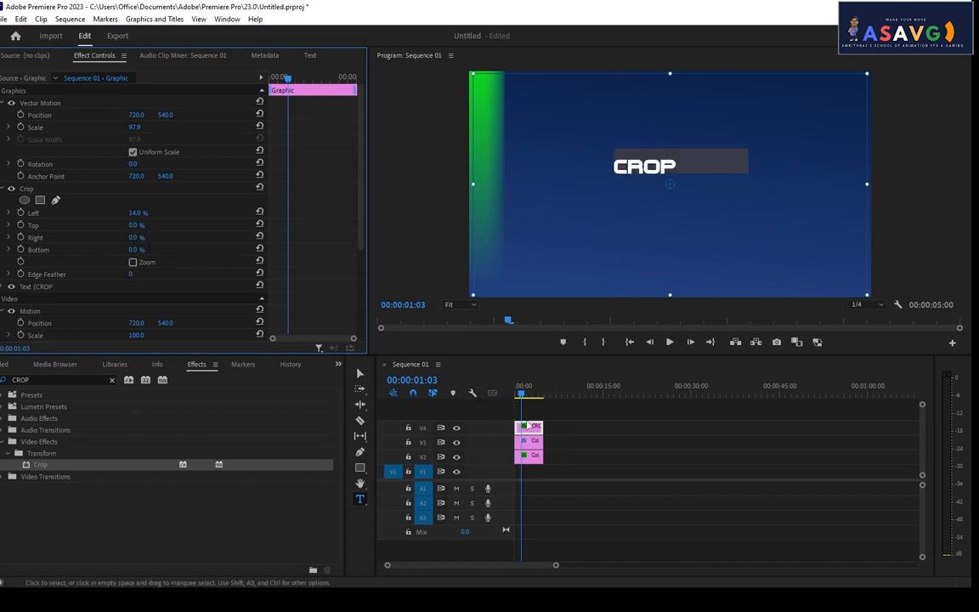
pyautogui.click(518, 394)
pyautogui.moveTo(517, 393); pyautogui.dragTo(501, 394)
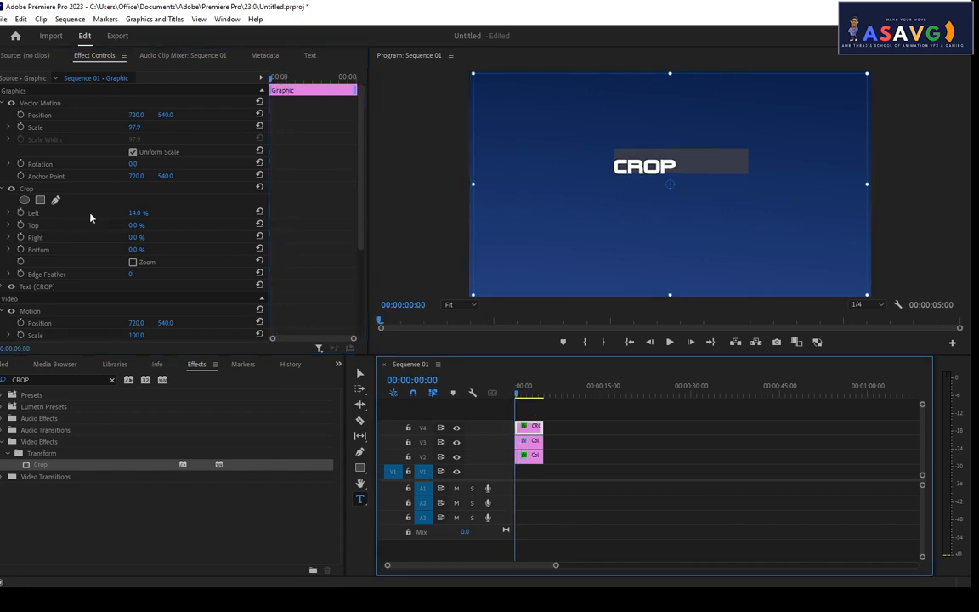
# Keyframe the CROP graphic's Crop Left at 14% at the sequence start and 76% at 00:00:00:15, then preview it.
pyautogui.click(20, 213)
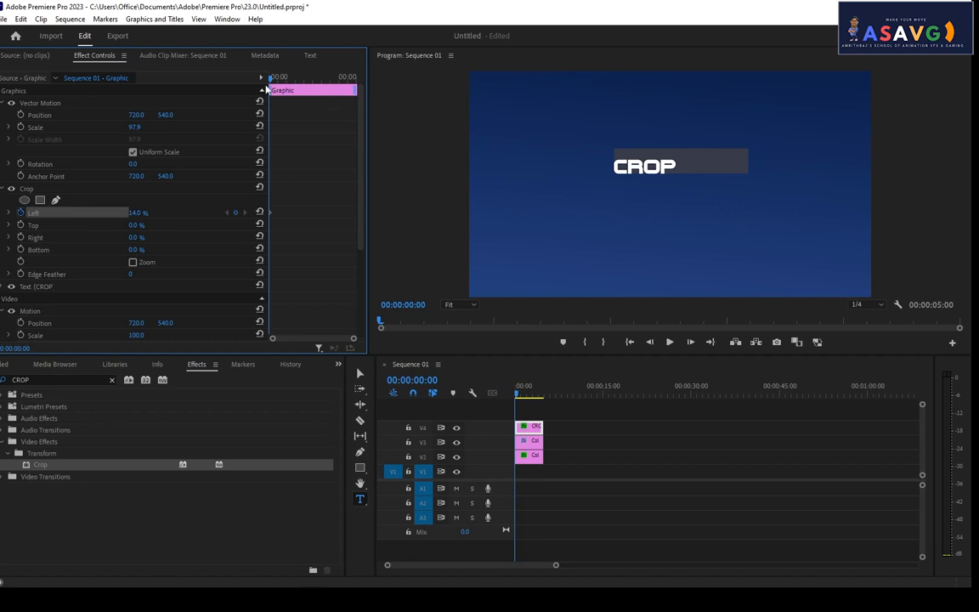
pyautogui.moveTo(271, 80); pyautogui.dragTo(279, 81)
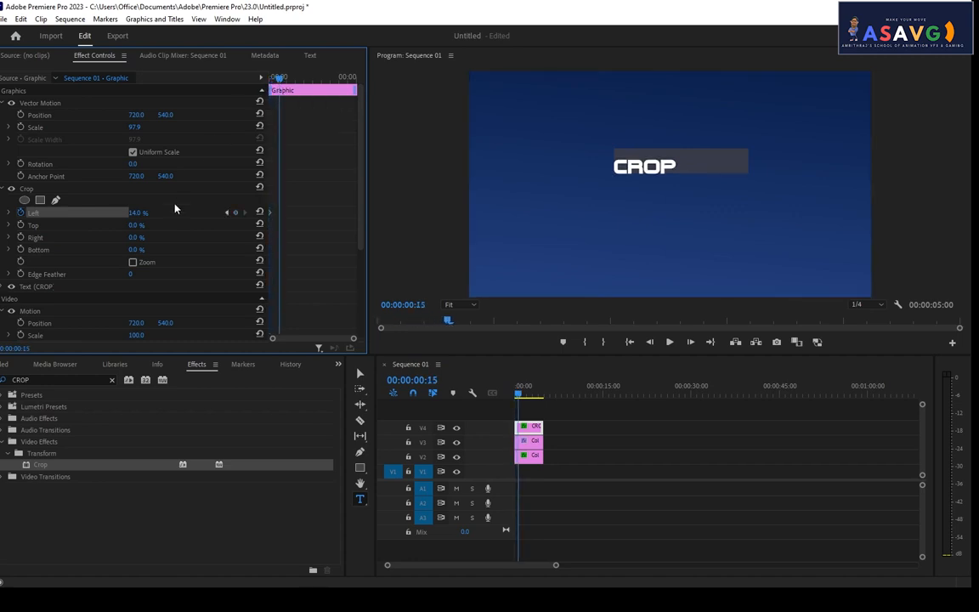
pyautogui.moveTo(136, 212); pyautogui.dragTo(192, 212)
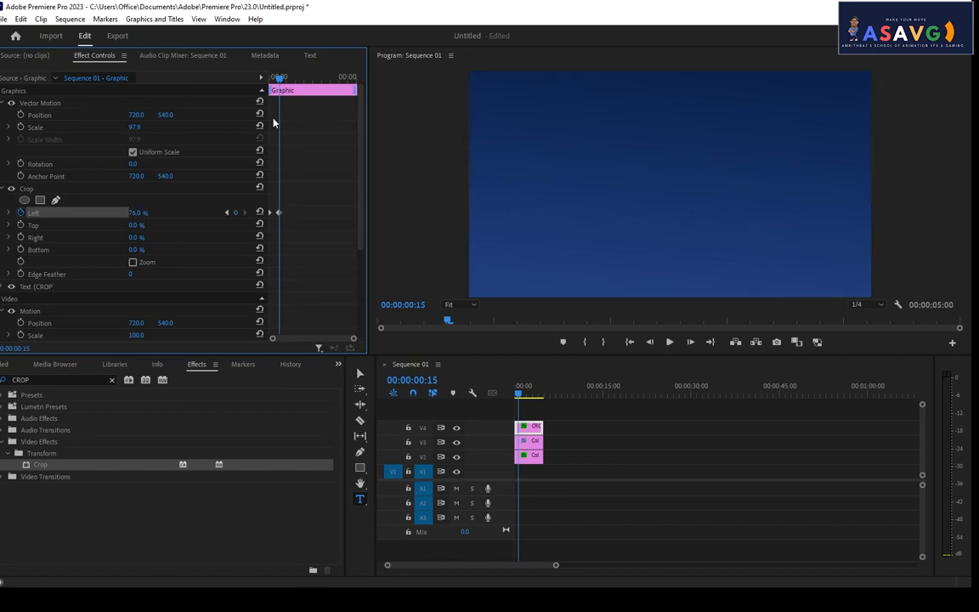
pyautogui.moveTo(279, 82); pyautogui.dragTo(270, 82)
pyautogui.press('space')
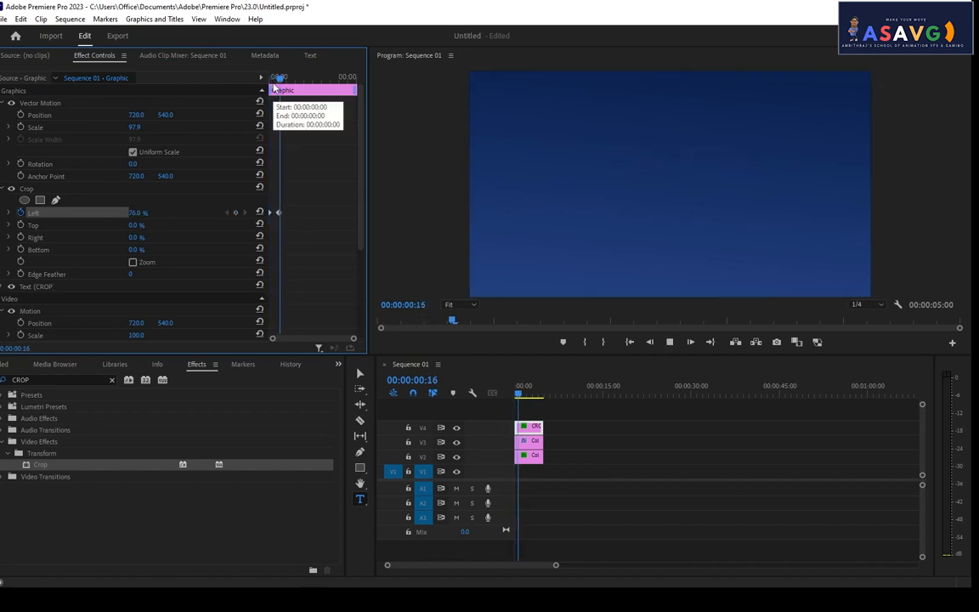
pyautogui.press('space')
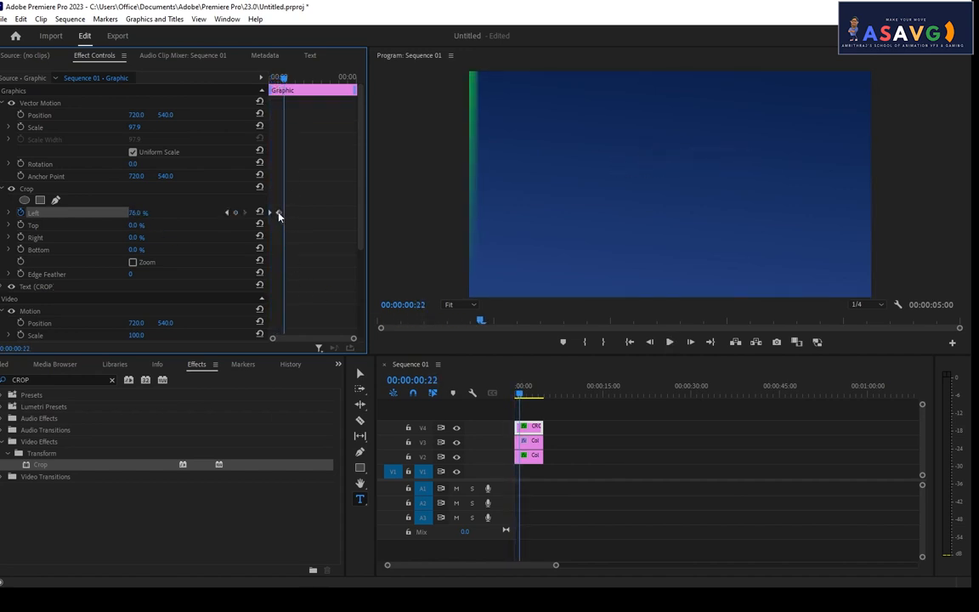
# Reorder the Crop Left keyframes so the 14% one follows the 76% one at just over one second, and preview the reveal.
pyautogui.moveTo(279, 213); pyautogui.dragTo(291, 213)
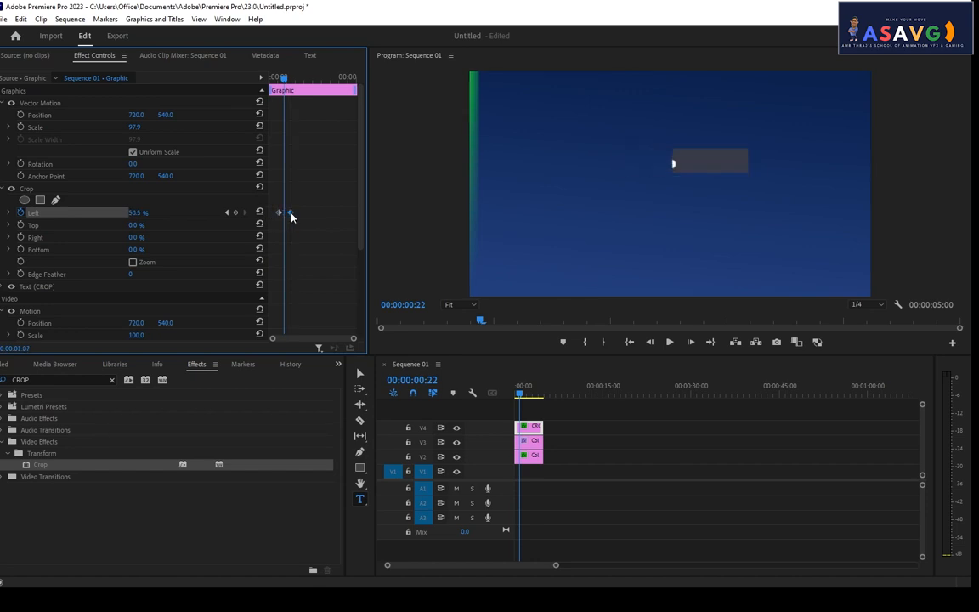
pyautogui.press('space')
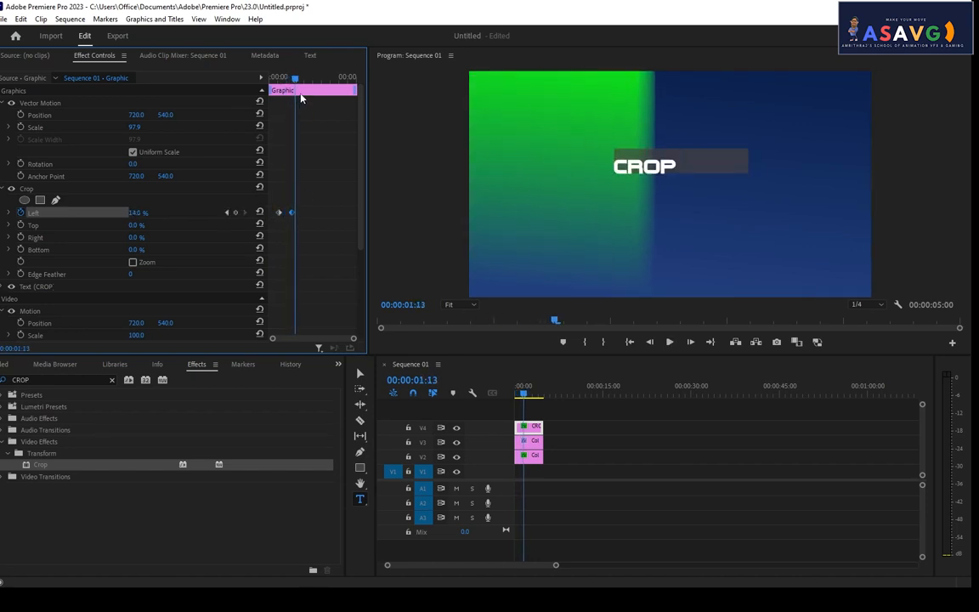
pyautogui.moveTo(296, 79); pyautogui.dragTo(280, 83)
pyautogui.press('space')
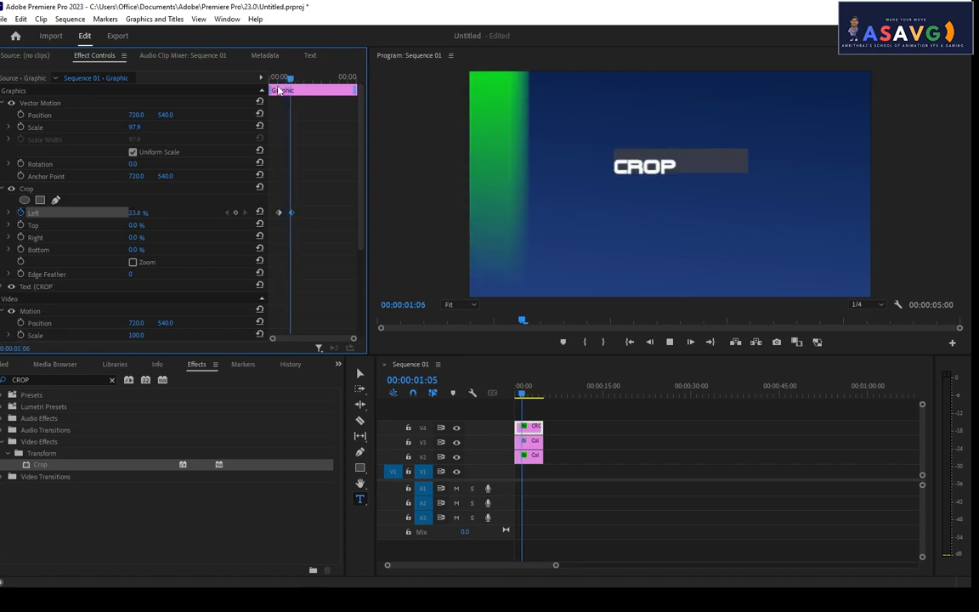
pyautogui.press('space')
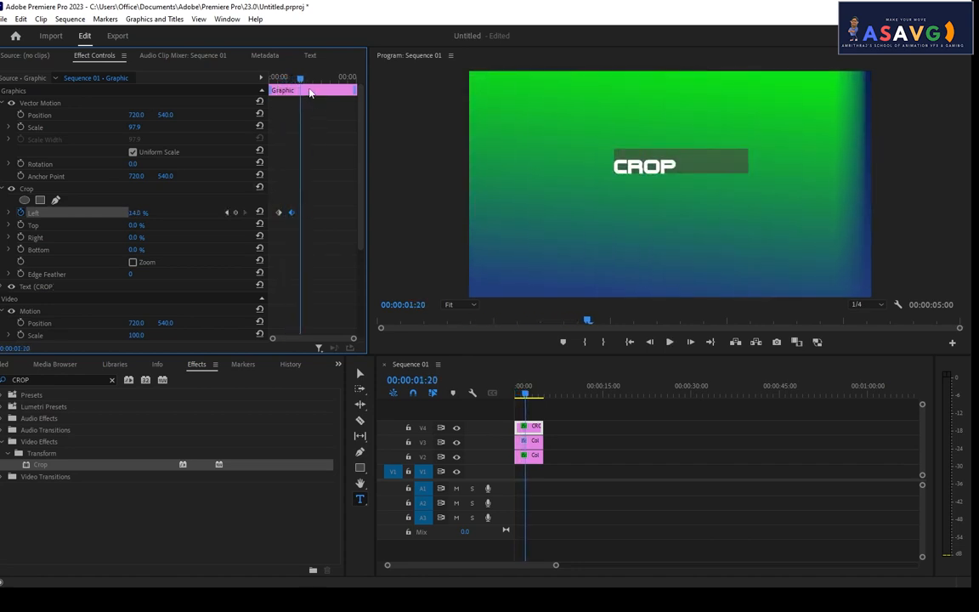
pyautogui.moveTo(301, 80); pyautogui.dragTo(291, 84)
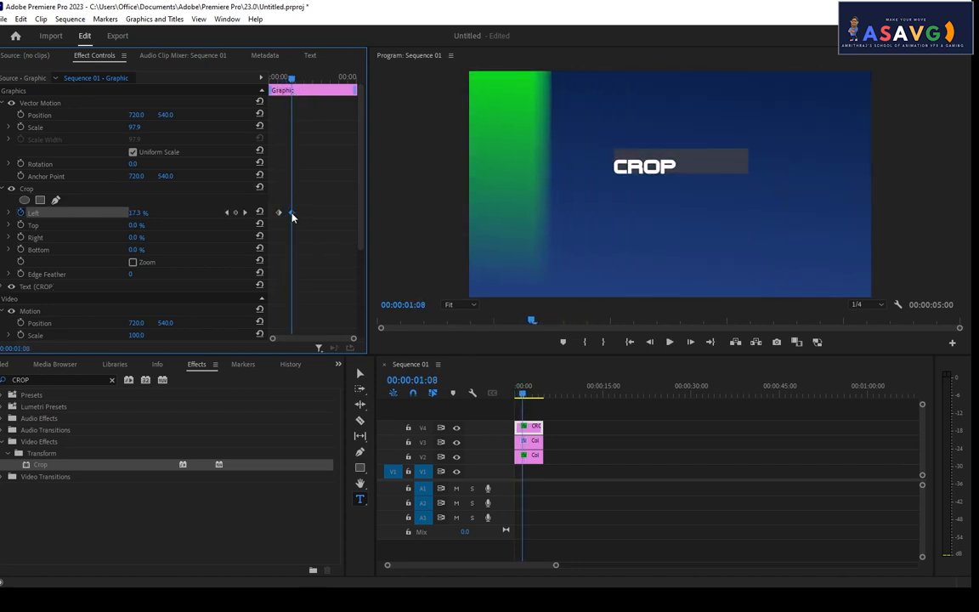
# Ease the 14% Crop Left keyframe's interpolation and expand the Left property's value and velocity graphs.
pyautogui.rightClick(291, 214)
pyautogui.click(327, 388)
pyautogui.click(10, 214)
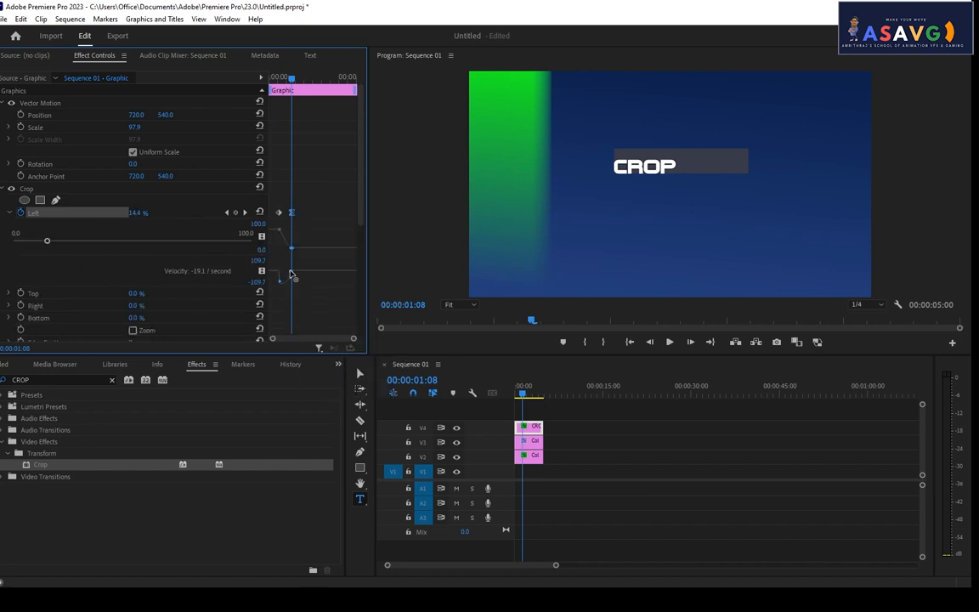
# Try to reshape the Crop Left velocity curve between the two keyframes and preview the text reveal.
pyautogui.moveTo(280, 284); pyautogui.dragTo(246, 249)
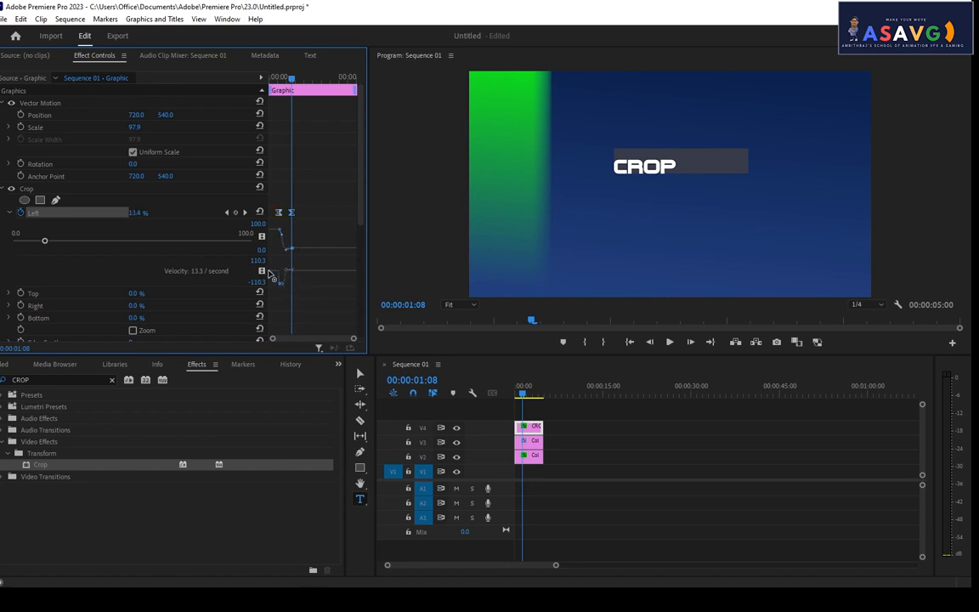
pyautogui.moveTo(287, 80); pyautogui.dragTo(279, 80)
pyautogui.press('space')
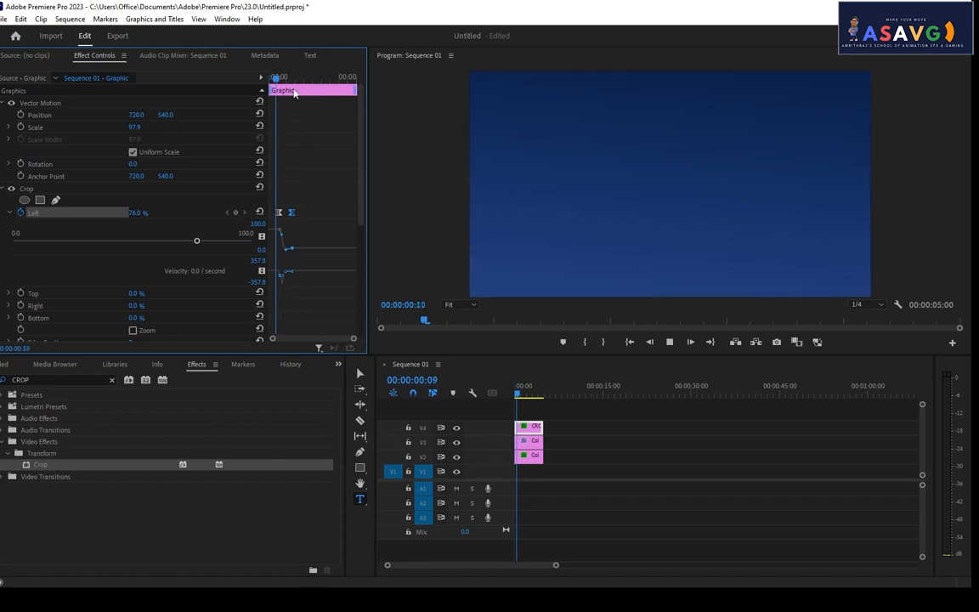
pyautogui.press('space')
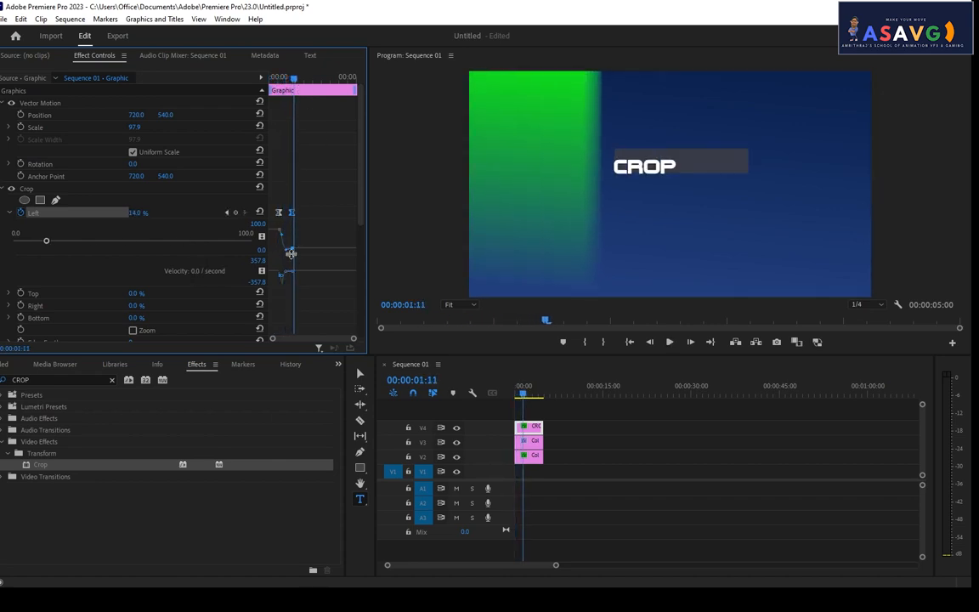
pyautogui.moveTo(291, 252); pyautogui.dragTo(292, 254)
# Play back the eased CROP text reveal from near the sequence start.
pyautogui.click(279, 79)
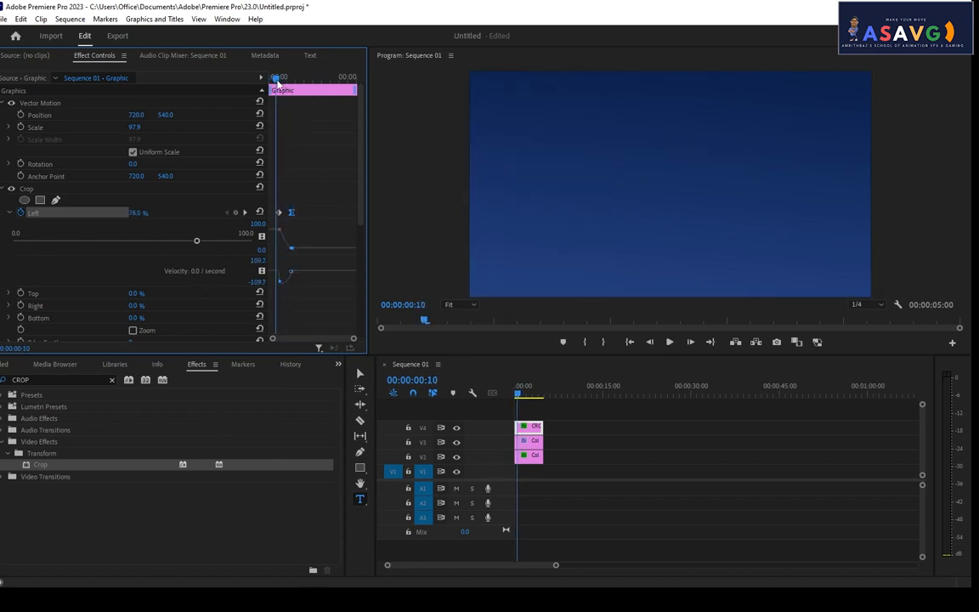
pyautogui.press('space')
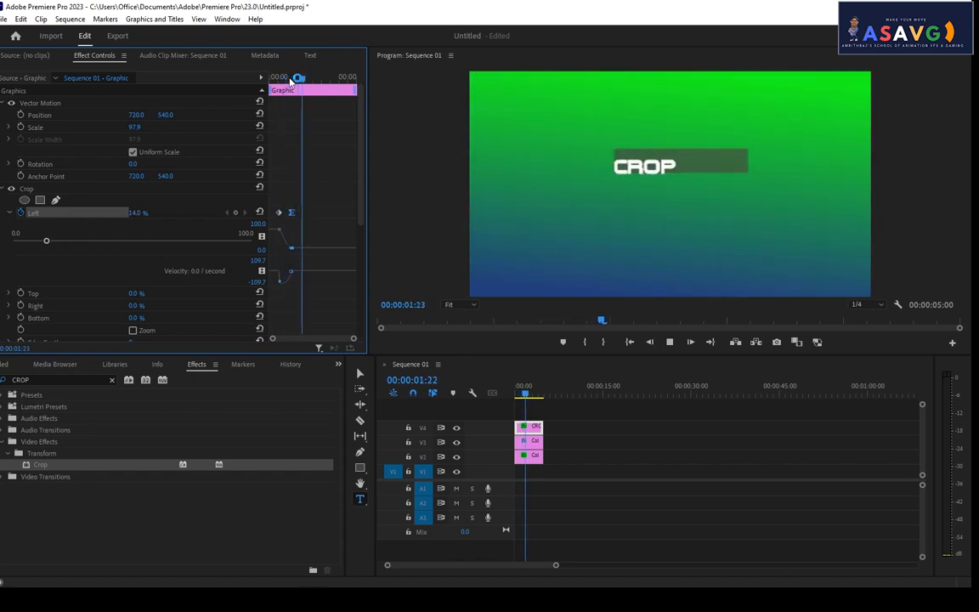
pyautogui.press('space')
pyautogui.moveTo(296, 79); pyautogui.dragTo(270, 80)
pyautogui.press('space')
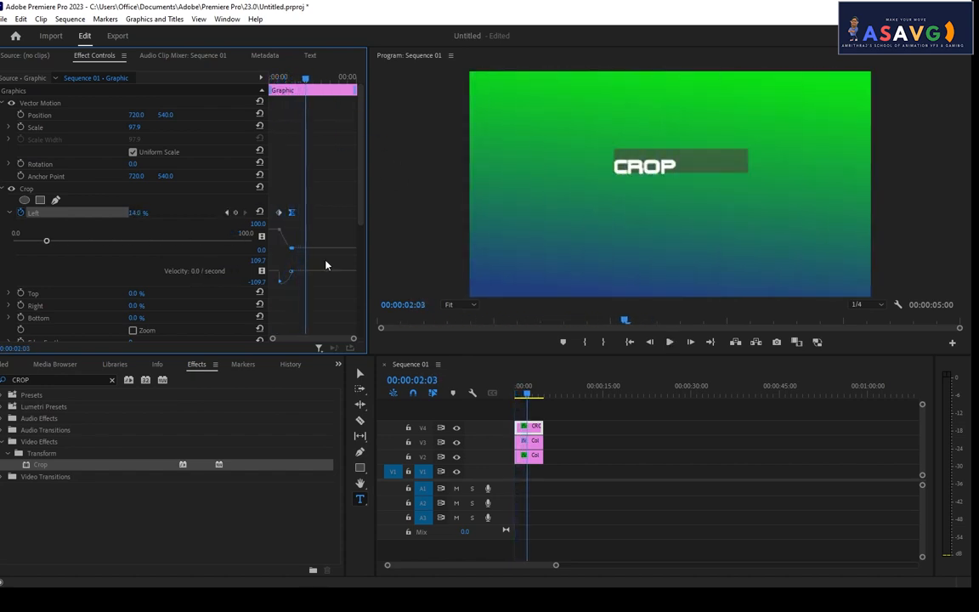
# Shift the CROP graphic clip to start at 5 seconds and extend both Color Matte clips to 10 seconds.
pyautogui.moveTo(538, 430); pyautogui.dragTo(566, 431)
pyautogui.click(516, 394)
pyautogui.press('space')
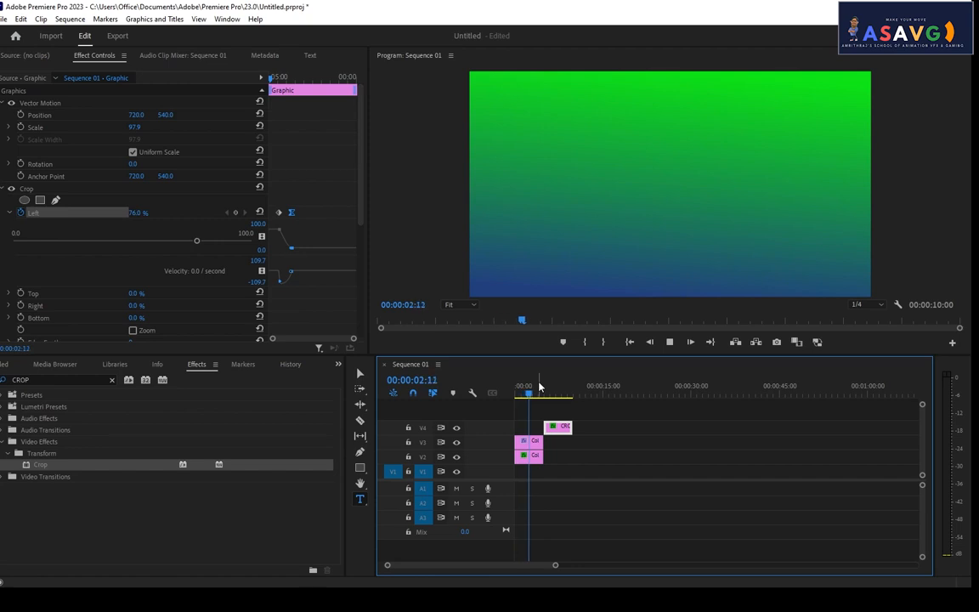
pyautogui.press('space')
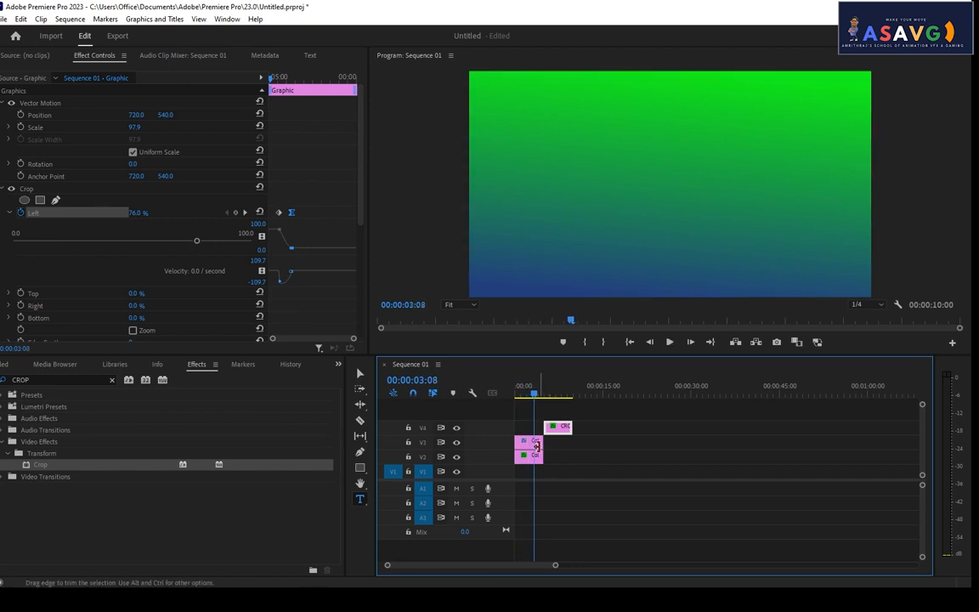
pyautogui.moveTo(537, 446); pyautogui.dragTo(579, 457)
pyautogui.press('Home')
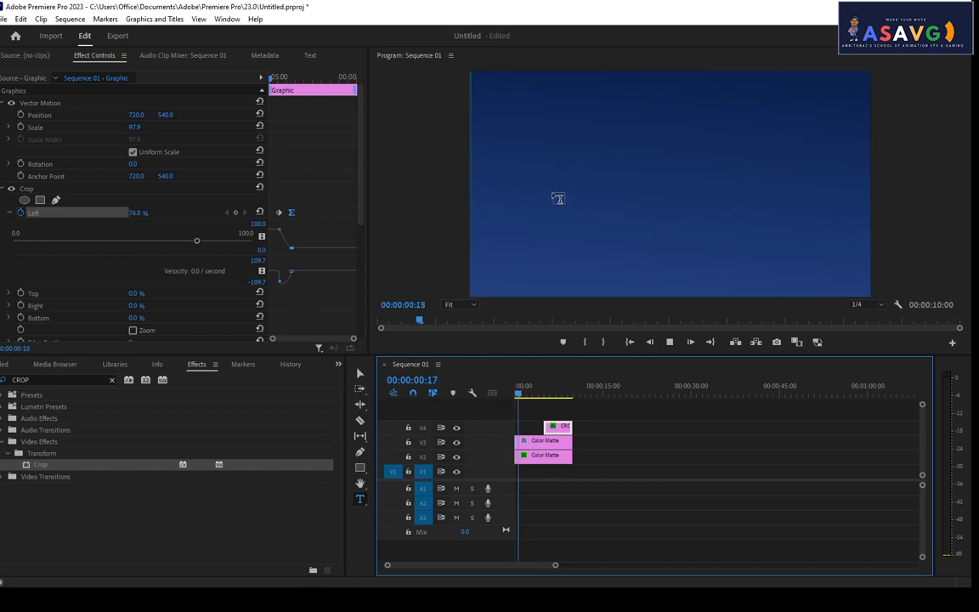
pyautogui.press('space')
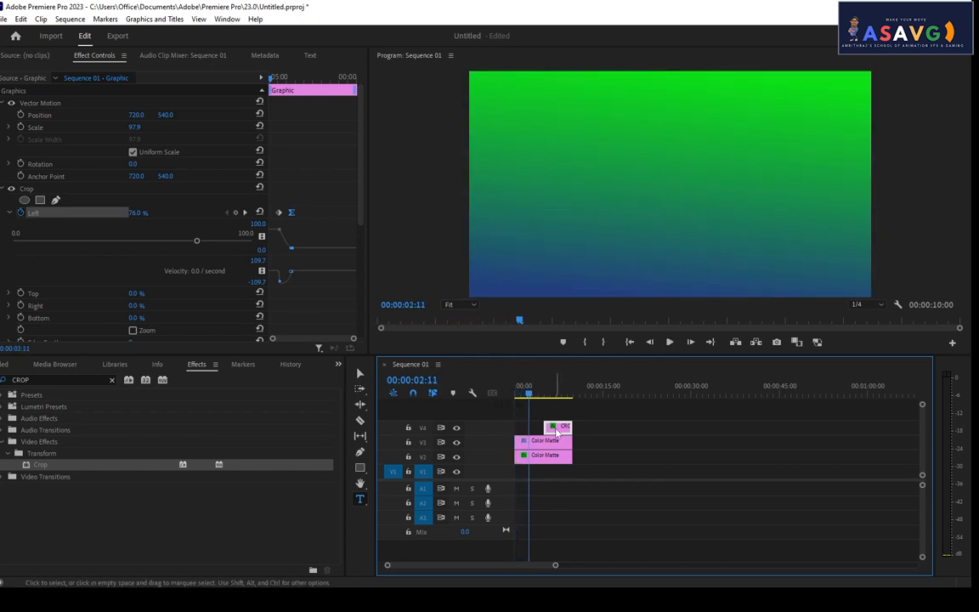
# Move the CROP graphic clip on V4 to start at about 00:00:02:11 and play the sequence.
pyautogui.moveTo(557, 431); pyautogui.dragTo(544, 432)
pyautogui.moveTo(528, 390); pyautogui.dragTo(476, 402)
pyautogui.press('space')
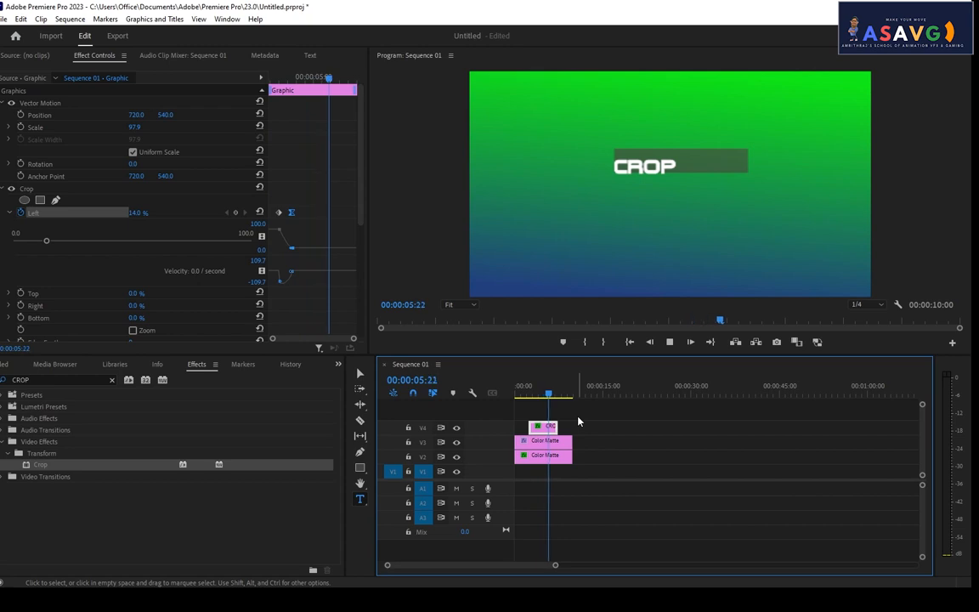
pyautogui.press('space')
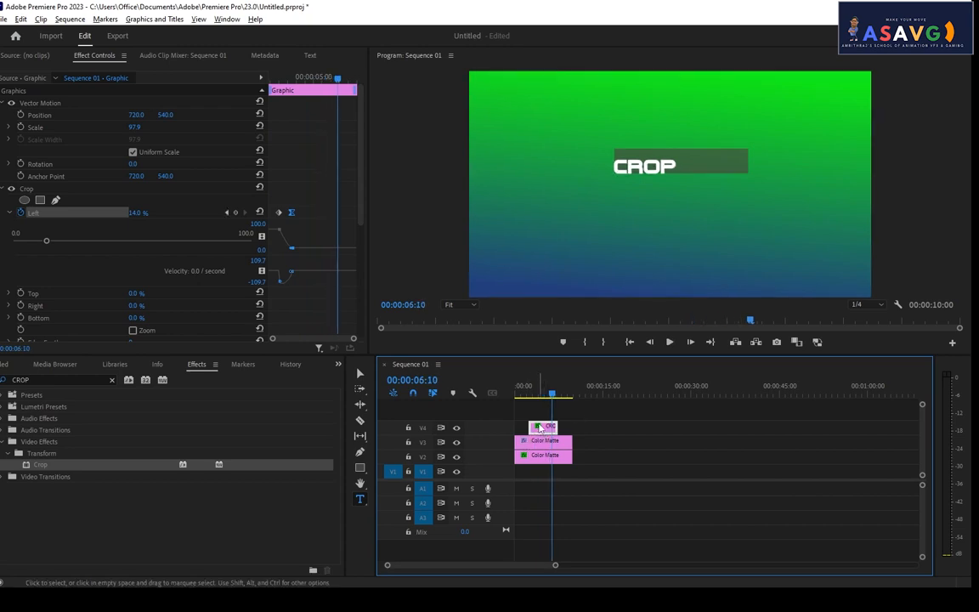
# Duplicate the CROP graphic clip onto a new track V5, ending with the Color Matte clips at 10 seconds.
pyautogui.keyDown('alt'); pyautogui.moveTo(539, 427); pyautogui.dragTo(558, 398); pyautogui.keyUp('alt')
pyautogui.click(566, 416)
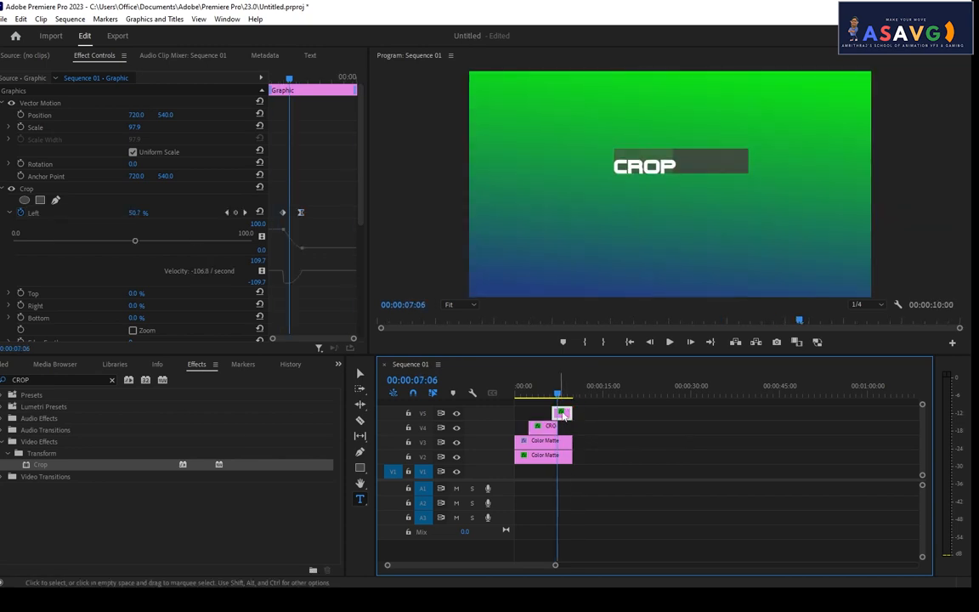
# Try removing the Crop effect from the duplicated CROP clip on V5, and undo the removal.
pyautogui.click(28, 192)
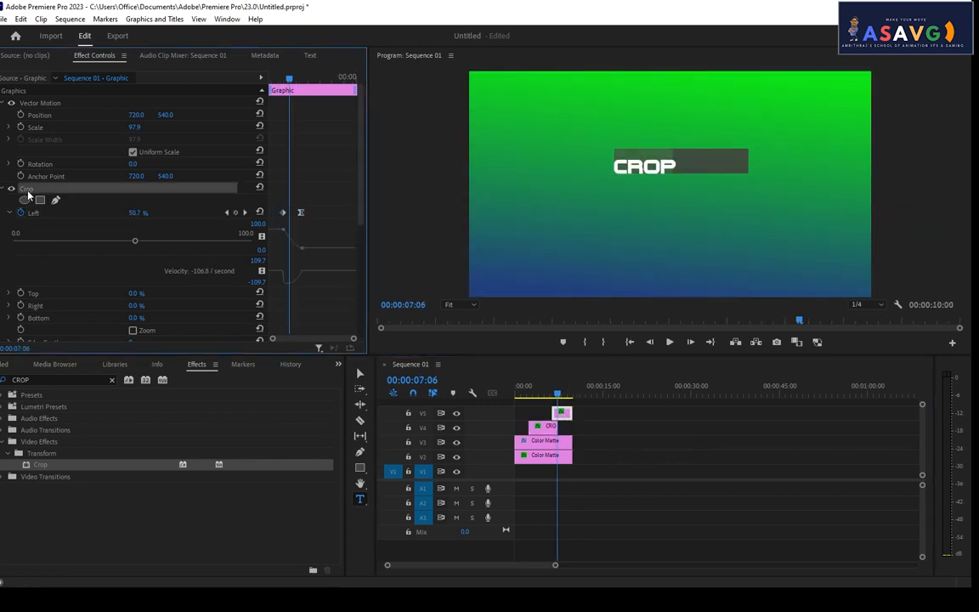
pyautogui.press('Delete')
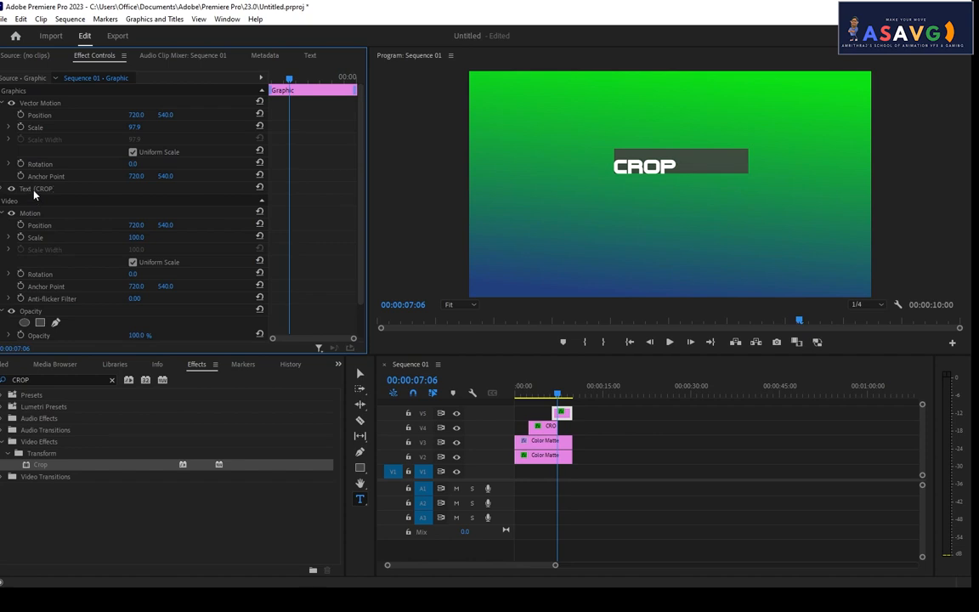
pyautogui.hotkey('ctrl', 'z')
# Move the original CROP clip on V4 close to the sequence start and select the duplicate clip on V5.
pyautogui.click(547, 397)
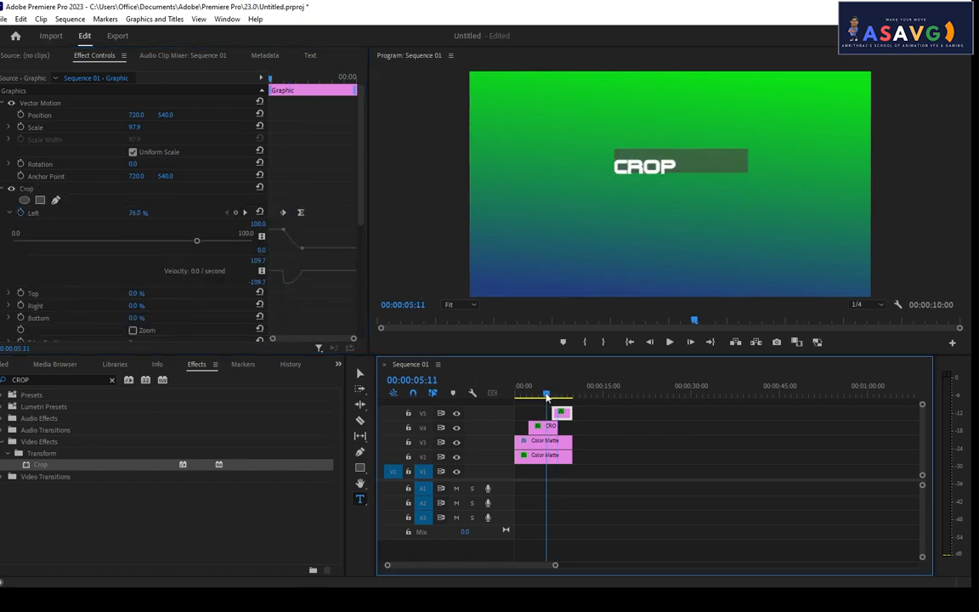
pyautogui.moveTo(542, 429); pyautogui.dragTo(560, 396)
pyautogui.click(565, 416)
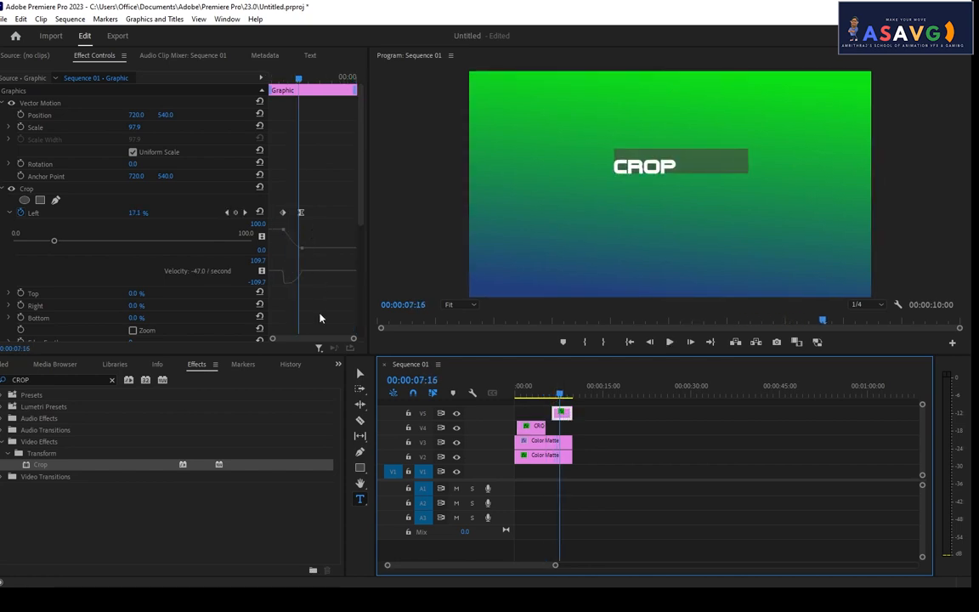
# Reverse the V5 clip's Crop Left keyframes so 14% comes before 76%, and preview the text wiping out.
pyautogui.moveTo(357, 340)
pyautogui.mouseDown()
pyautogui.moveTo(329, 339)
pyautogui.moveTo(353, 344)
pyautogui.mouseUp()
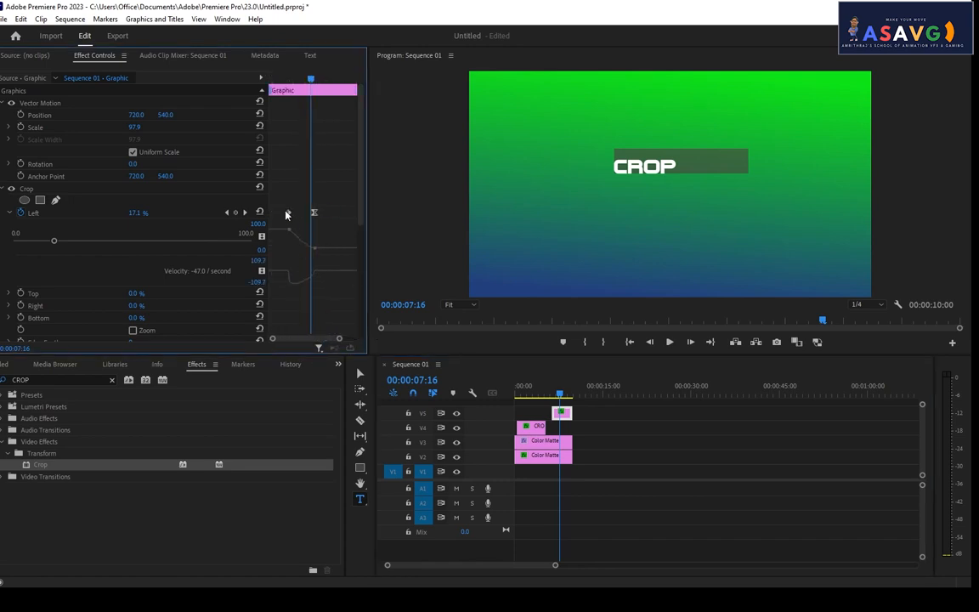
pyautogui.moveTo(288, 214); pyautogui.dragTo(316, 212)
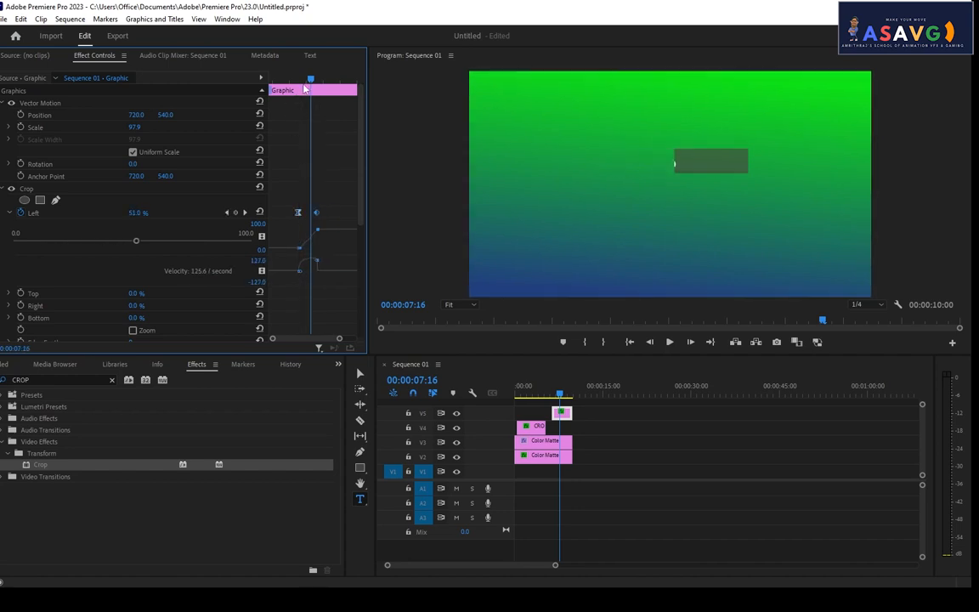
pyautogui.moveTo(304, 88); pyautogui.dragTo(290, 85)
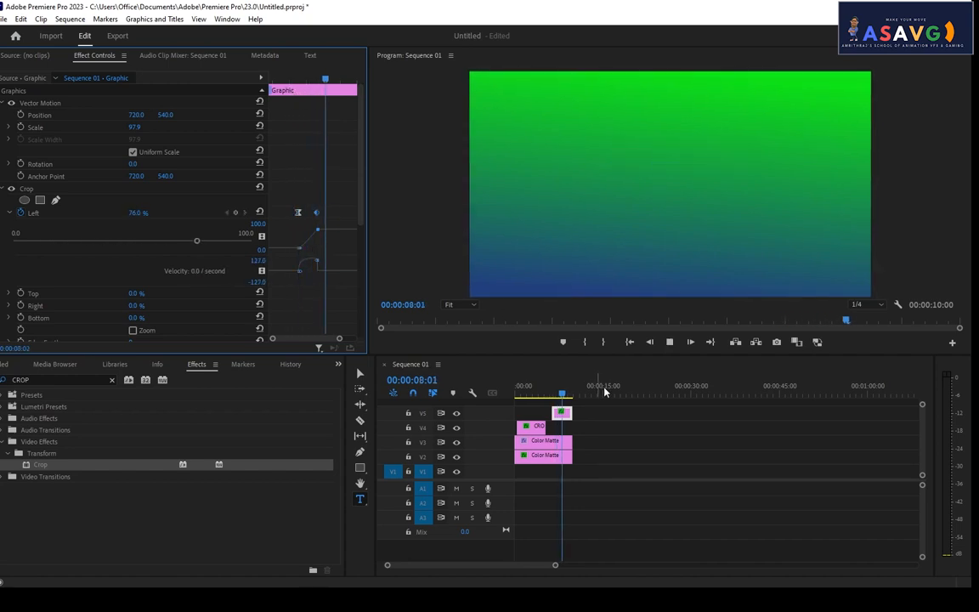
pyautogui.press('space')
# Extend the start of the V5 CROP clip to slightly overlap the V4 clip's end, and play the sequence.
pyautogui.moveTo(561, 414); pyautogui.dragTo(553, 414)
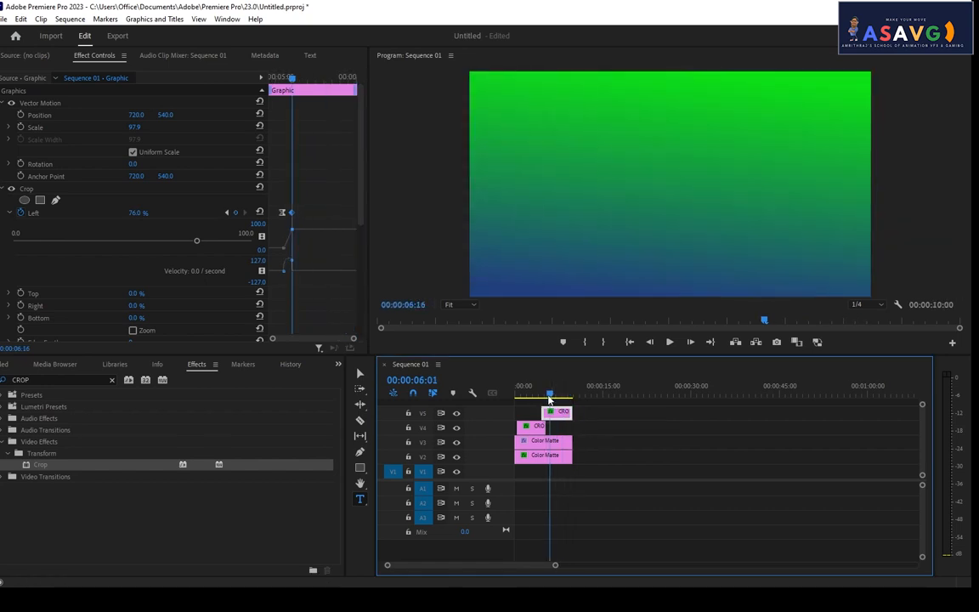
pyautogui.click(520, 396)
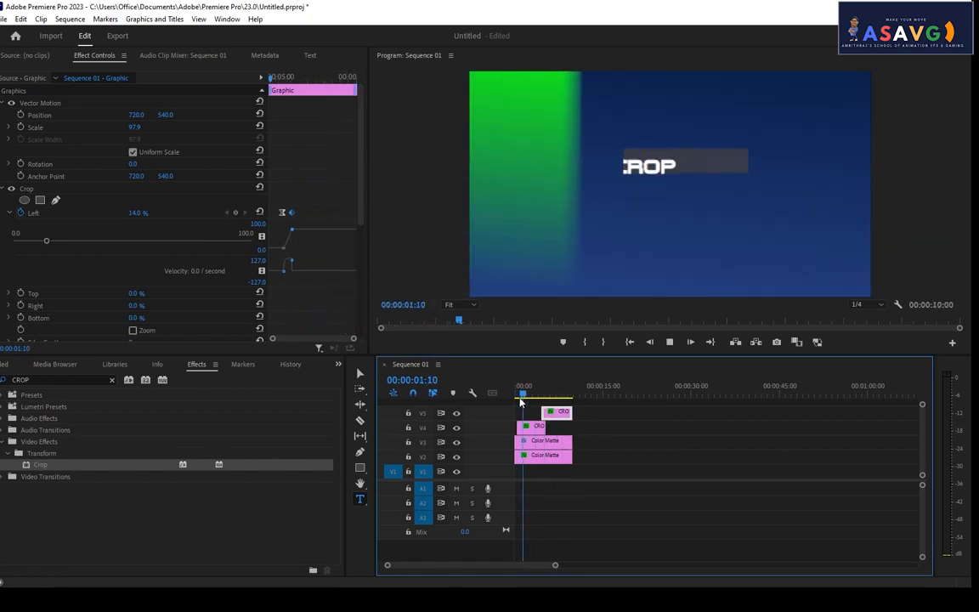
pyautogui.press('space')
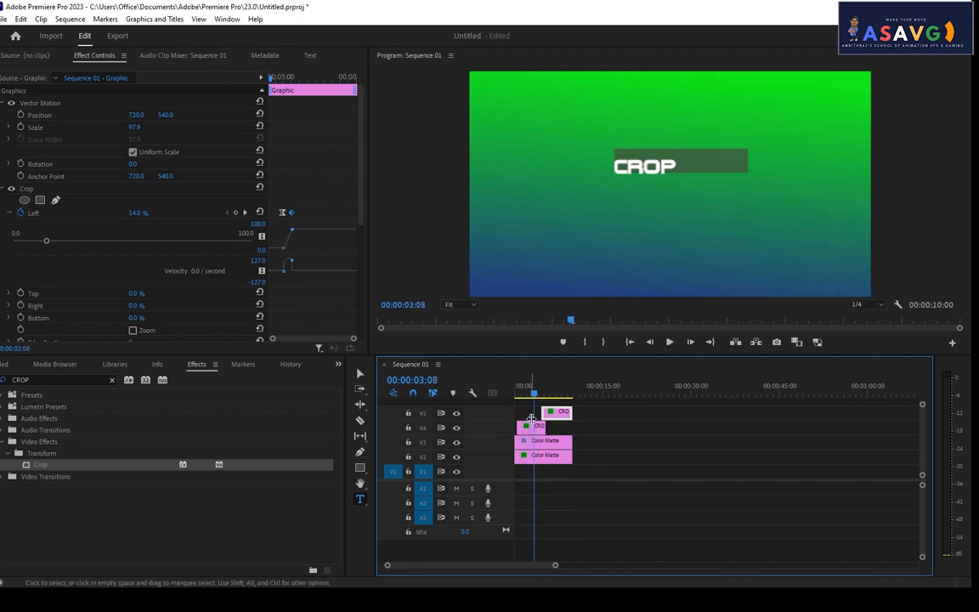
pyautogui.click(522, 396)
pyautogui.press('space')
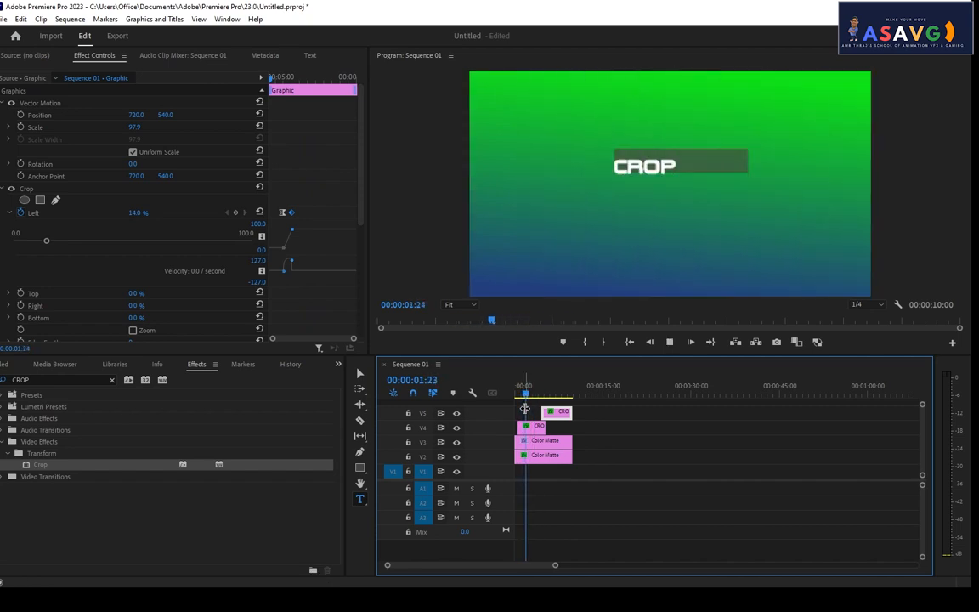
# Split the CROP clip on V4 at 00:00:02:03, once its text is fully revealed, and delete the part after the cut.
pyautogui.press('space')
pyautogui.moveTo(528, 397); pyautogui.dragTo(525, 397)
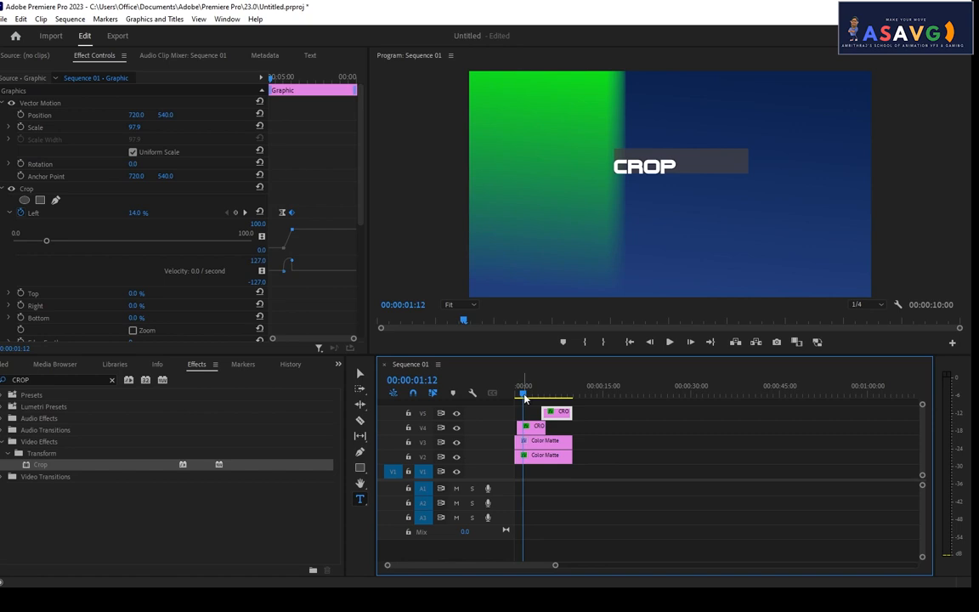
pyautogui.click(522, 397)
pyautogui.press('space')
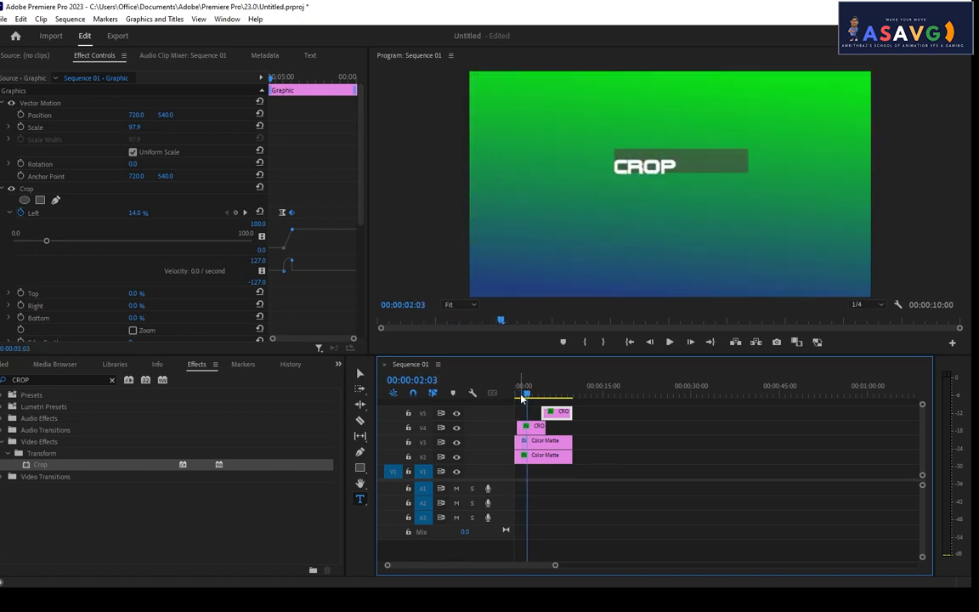
pyautogui.press('c')
pyautogui.click(527, 428)
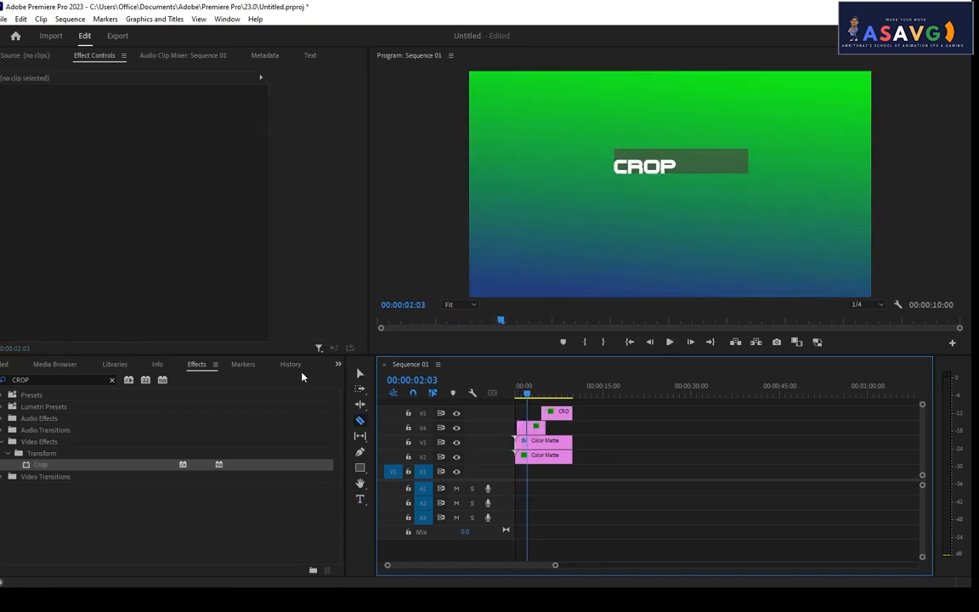
pyautogui.press('v')
pyautogui.click(534, 428)
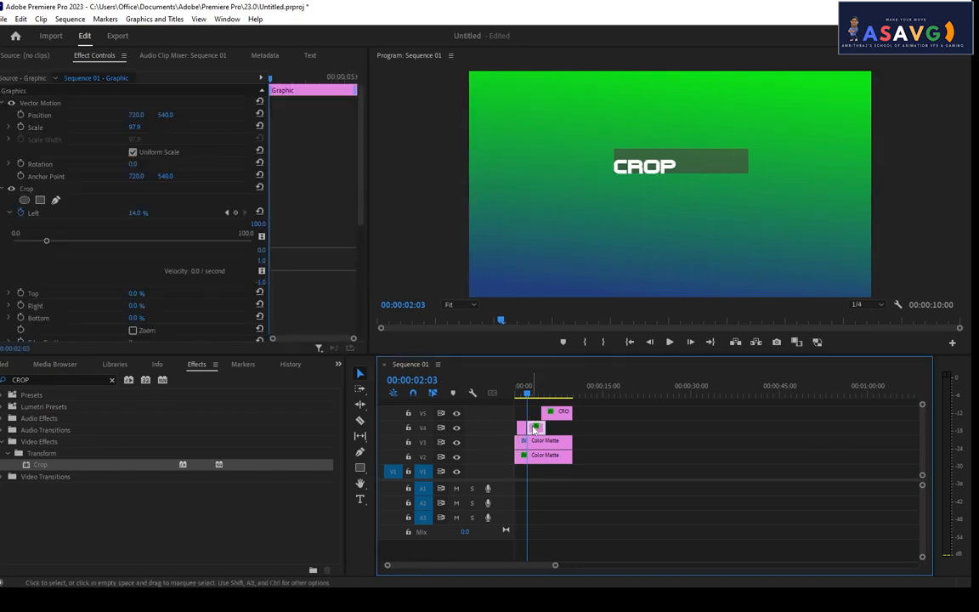
pyautogui.press('Delete')
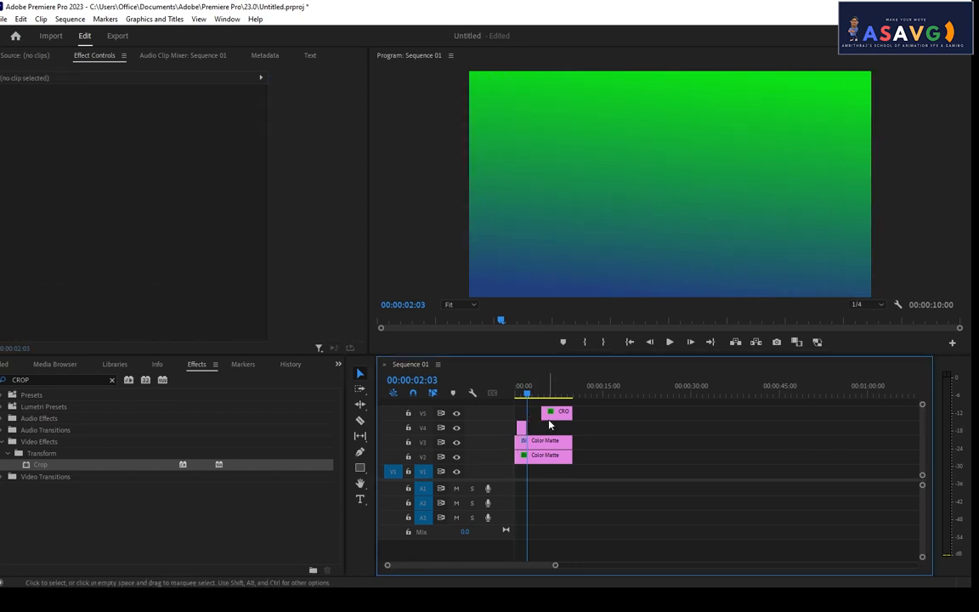
# Move the V5 CROP clip earlier so it starts where the V4 clip ends, and preview the text revealing and wiping out.
pyautogui.moveTo(548, 415); pyautogui.dragTo(533, 414)
pyautogui.moveTo(529, 396); pyautogui.dragTo(510, 405)
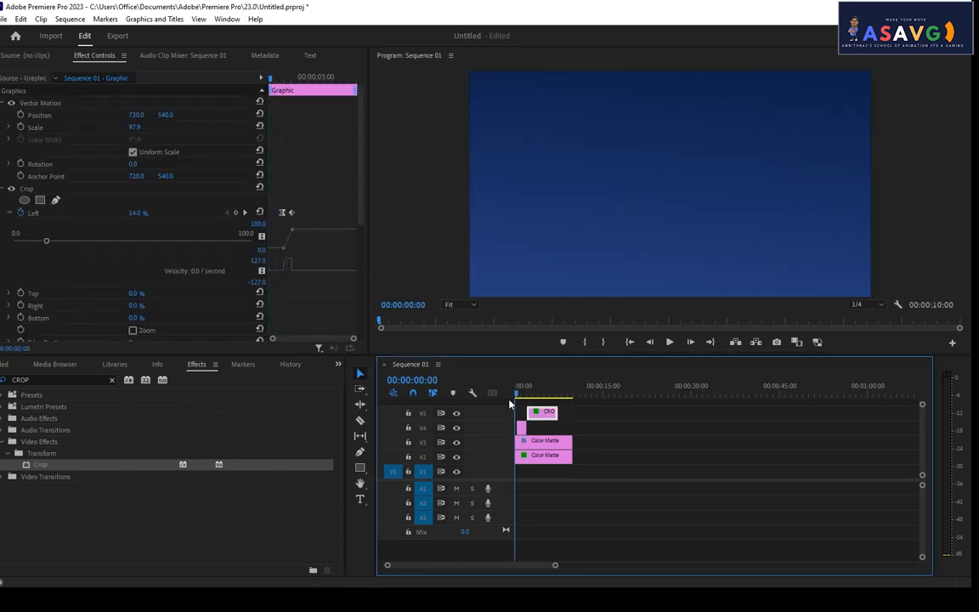
pyautogui.press('space')
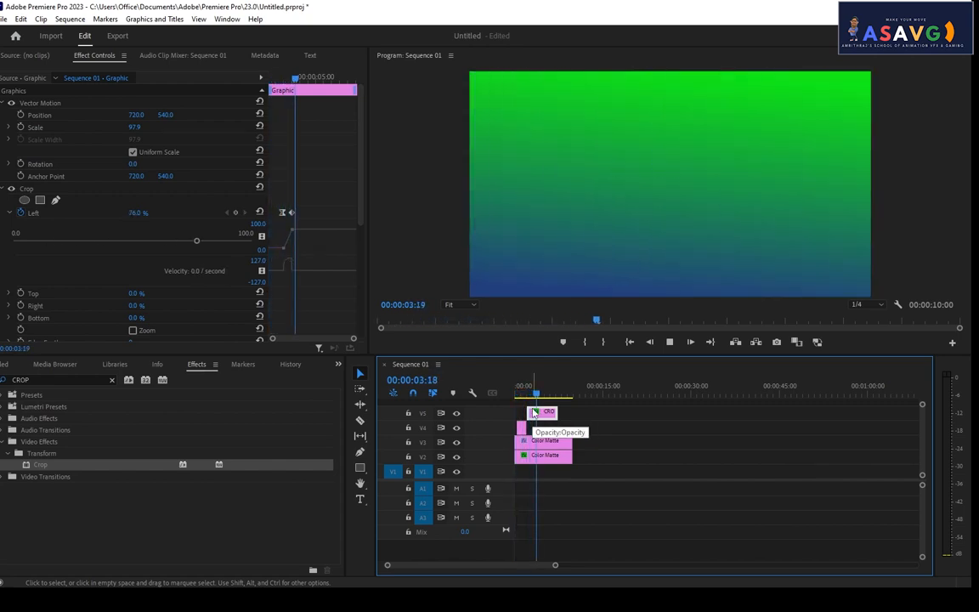
pyautogui.moveTo(529, 395); pyautogui.dragTo(522, 397)
pyautogui.press('space')
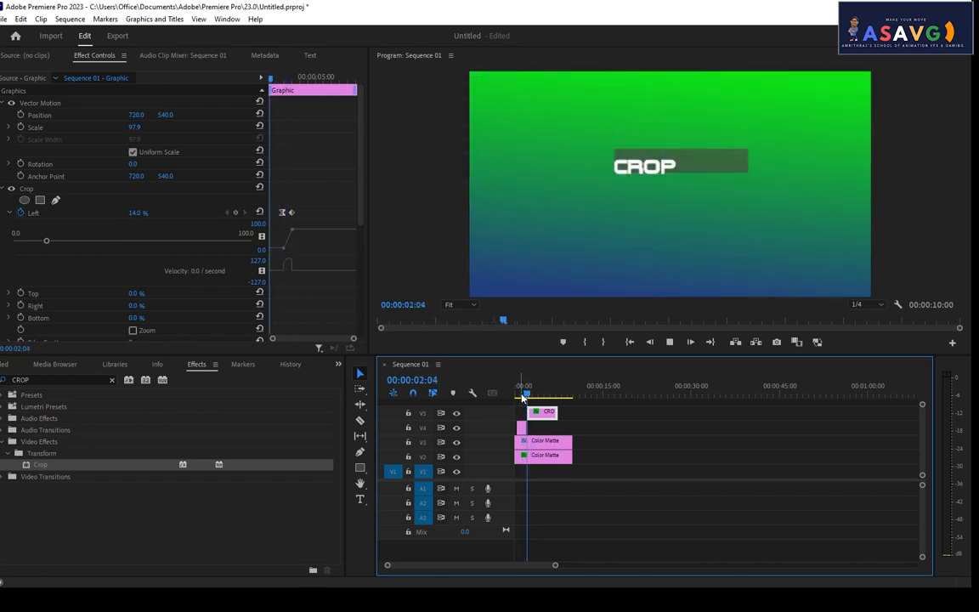
pyautogui.press('space')
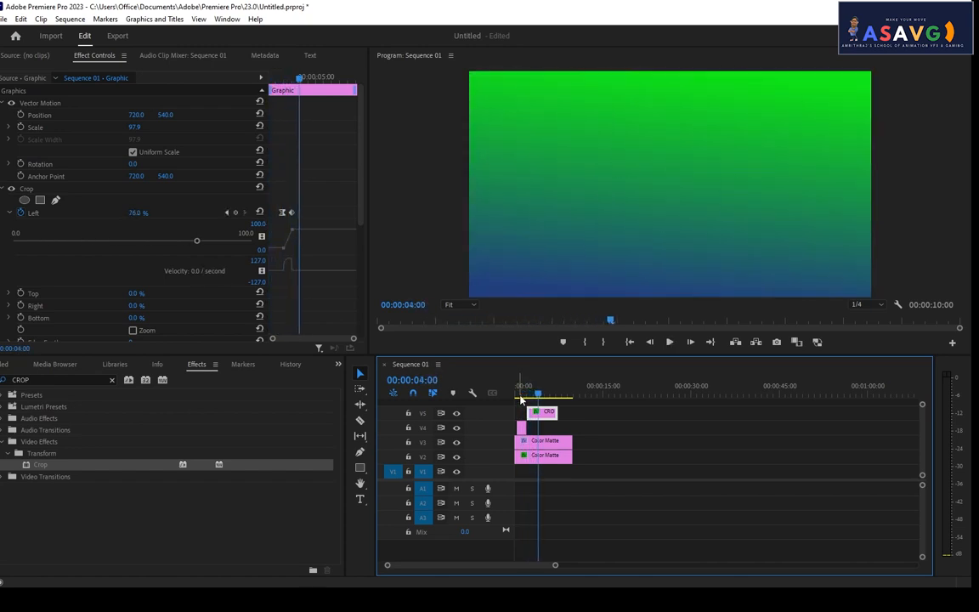
pyautogui.moveTo(531, 389); pyautogui.dragTo(534, 423)
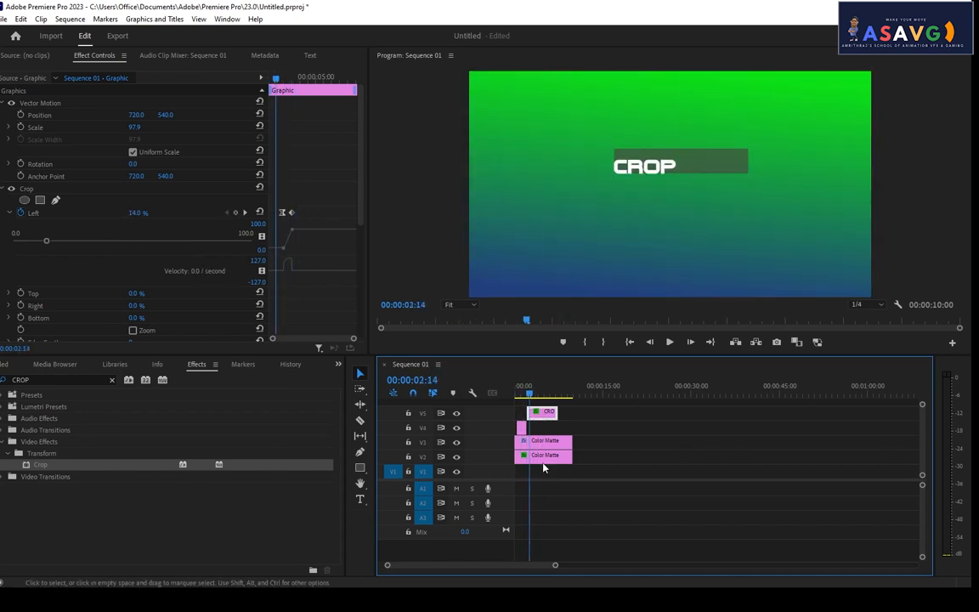
# Nest the two Color Matte clips into a sequence named bg and move the nested clip up to V3.
pyautogui.click(546, 445)
pyautogui.keyDown('shift'); pyautogui.click(549, 458); pyautogui.keyUp('shift')
pyautogui.rightClick(547, 457)
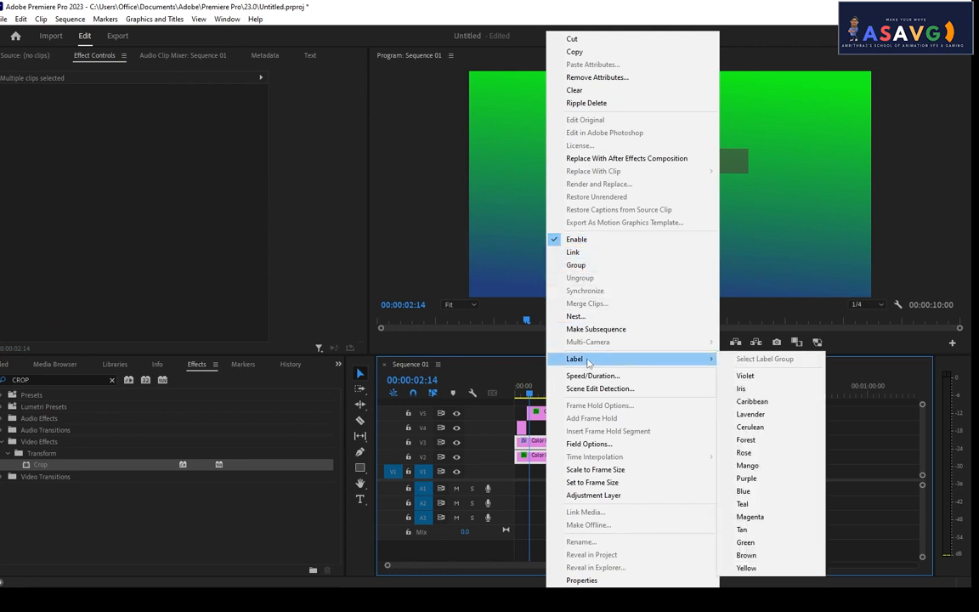
pyautogui.click(576, 316)
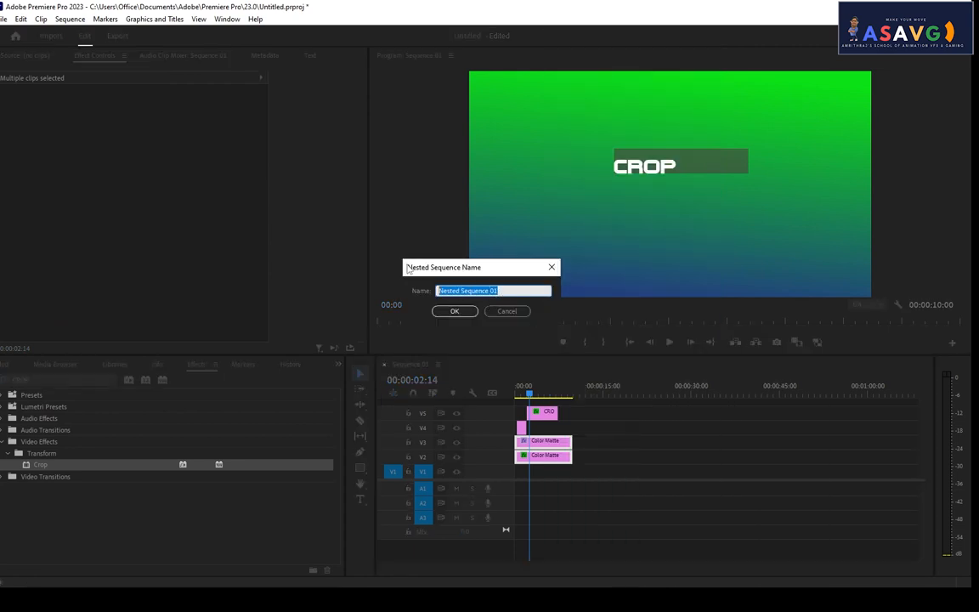
pyautogui.press('Return')
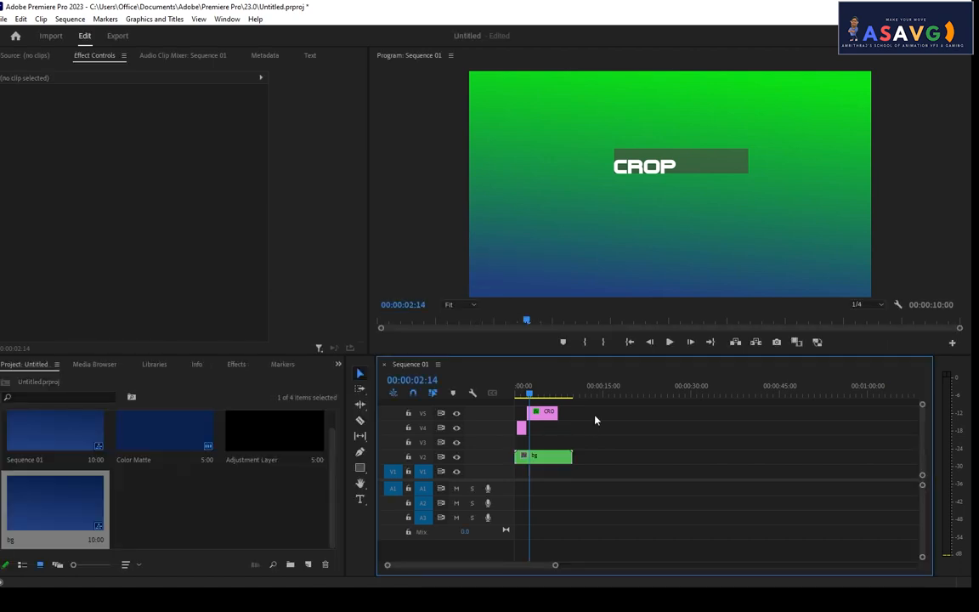
pyautogui.moveTo(544, 457); pyautogui.dragTo(528, 401)
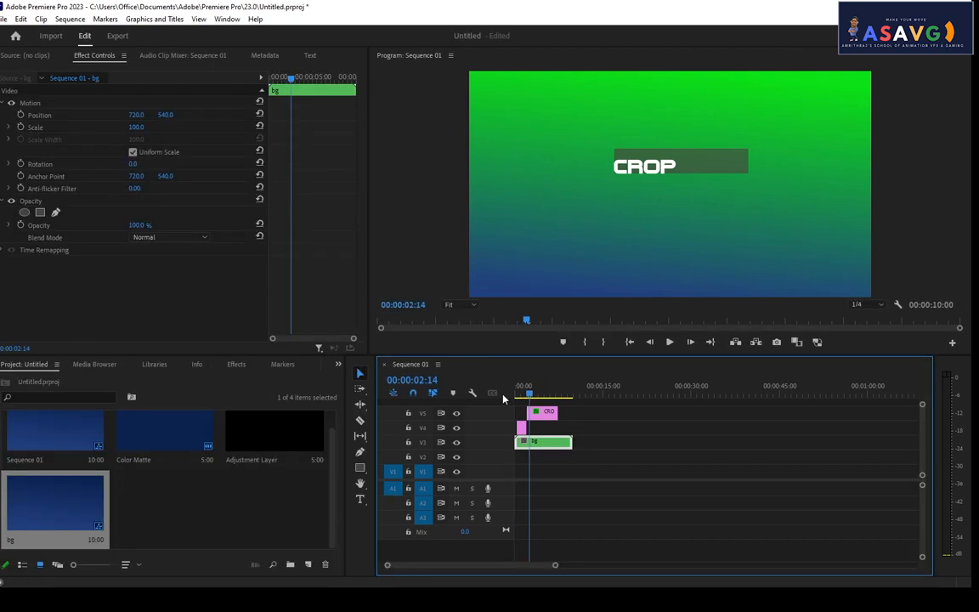
# Try splitting the bg clip at 00:00:02:06 and deleting the part after the cut, preview it, and undo the deletion and split.
pyautogui.press('Home')
pyautogui.press('space')
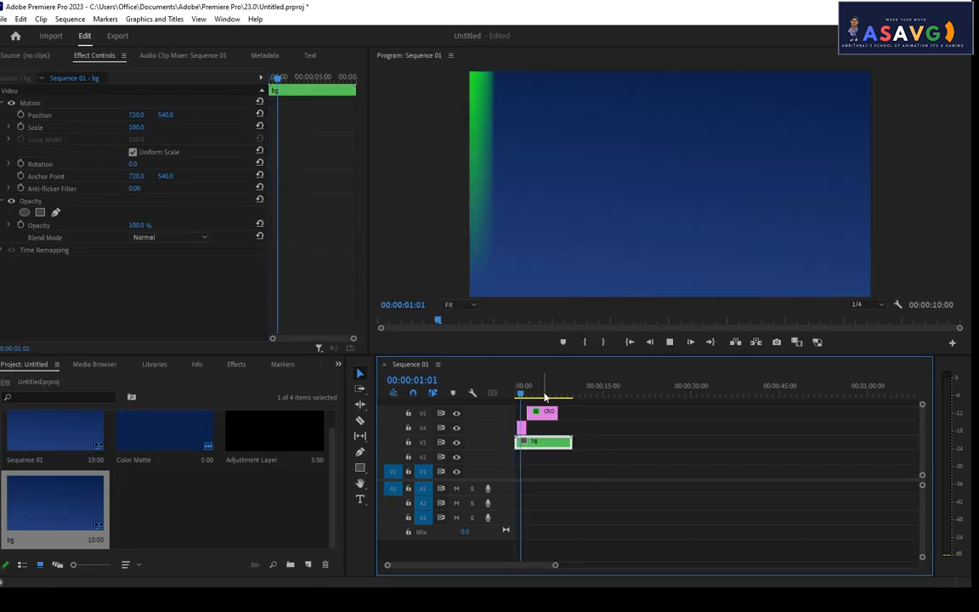
pyautogui.press('space')
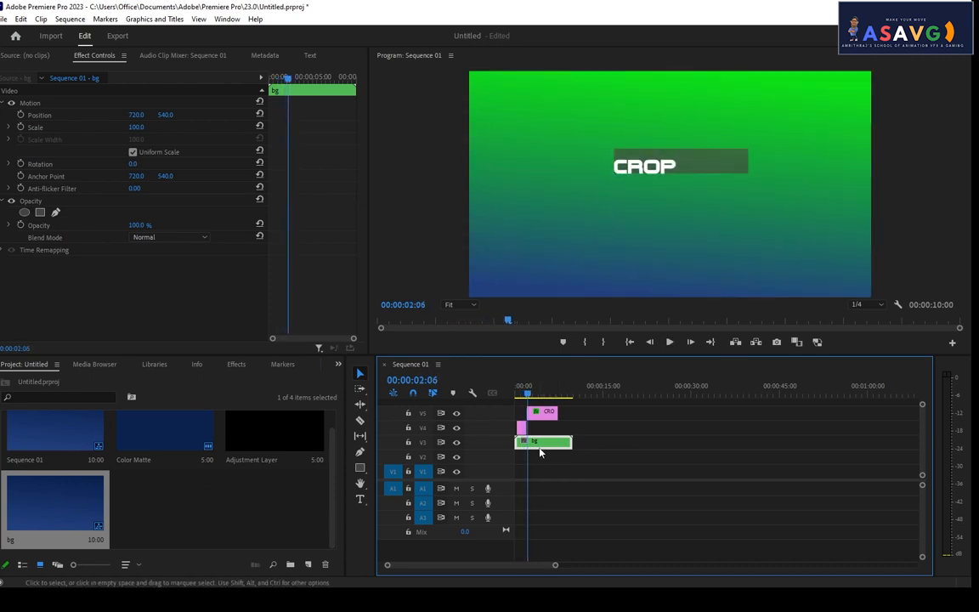
pyautogui.press('c')
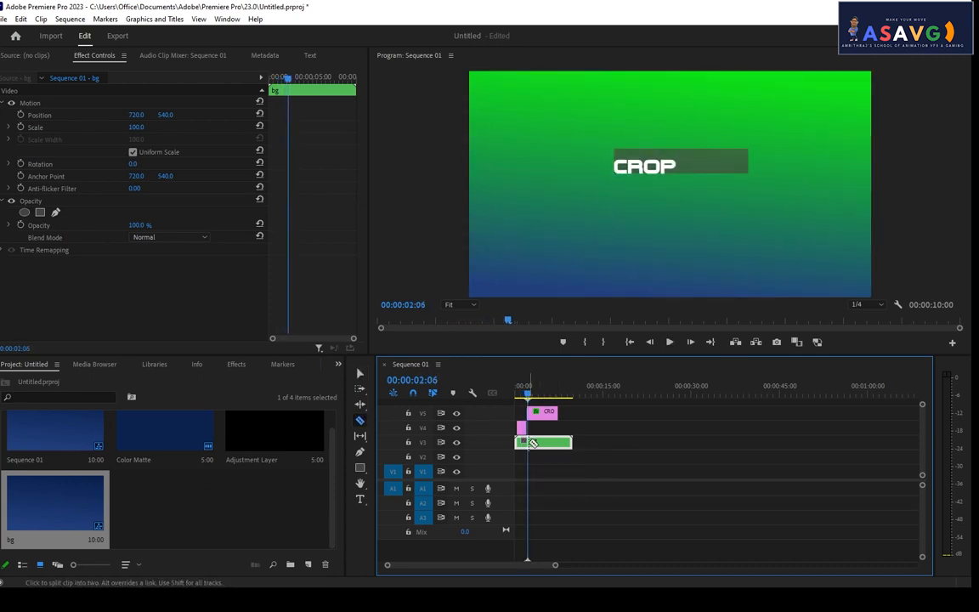
pyautogui.click(528, 443)
pyautogui.click(360, 374)
pyautogui.click(542, 442)
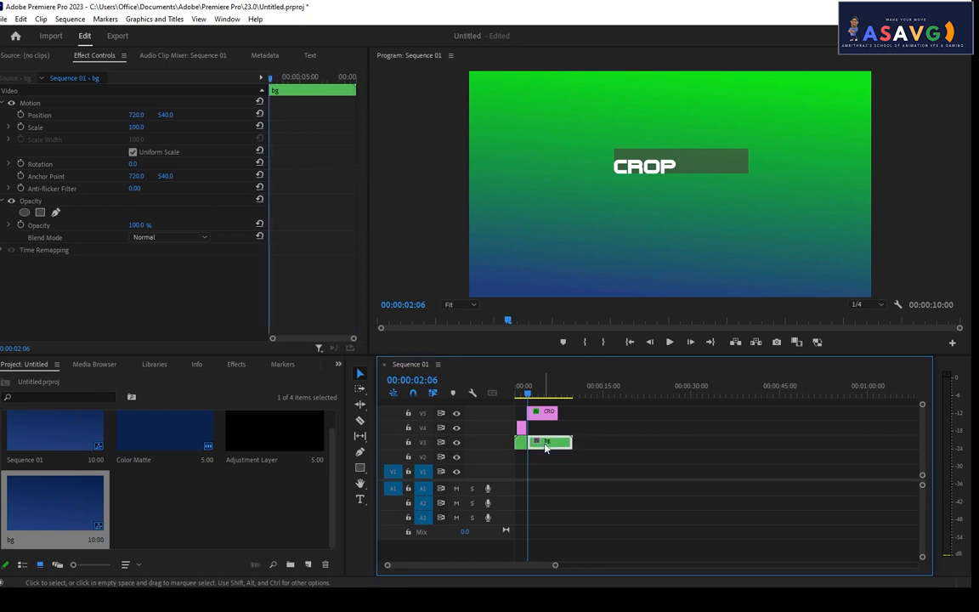
pyautogui.press('Delete')
pyautogui.moveTo(524, 399); pyautogui.dragTo(498, 401)
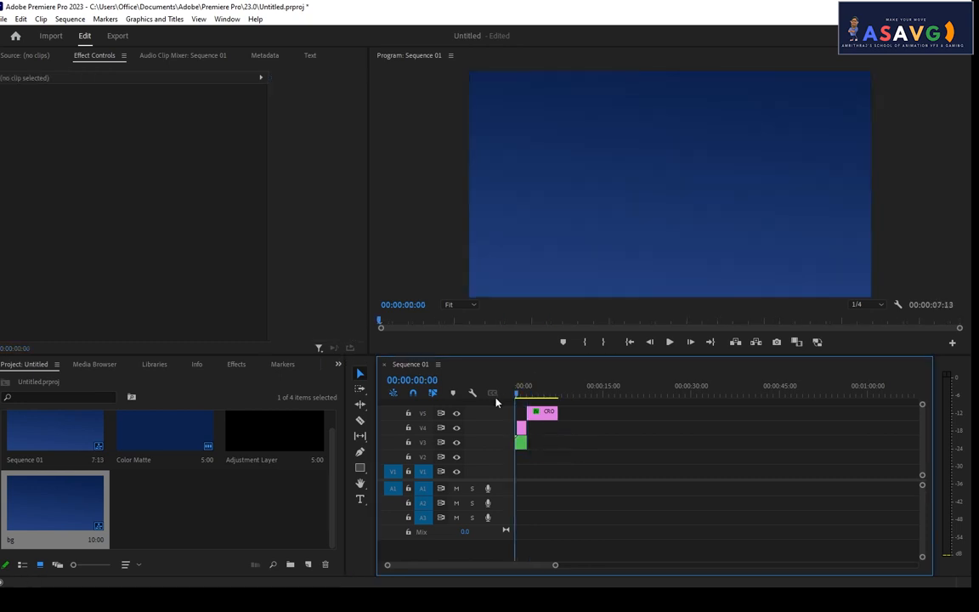
pyautogui.press('space')
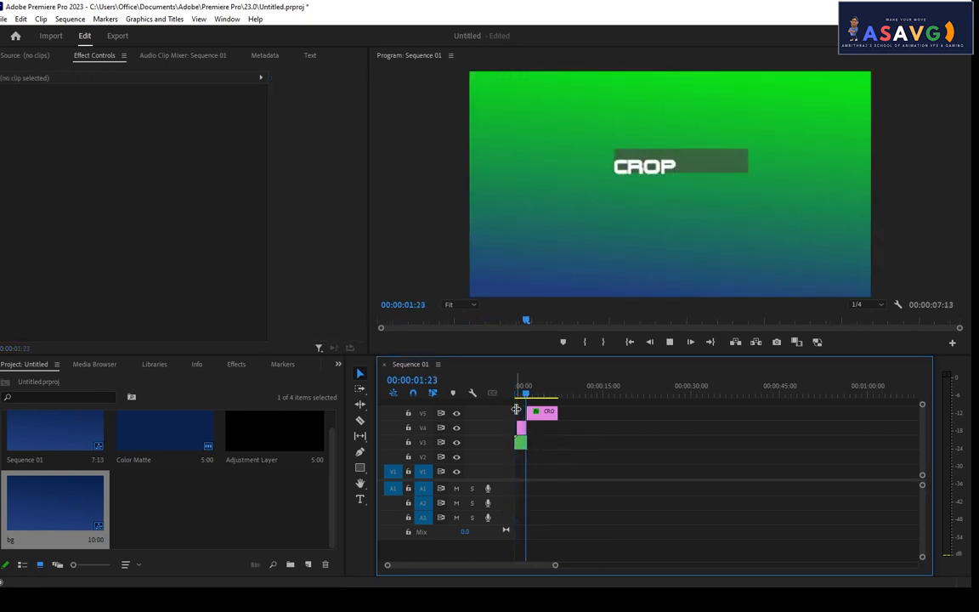
pyautogui.press('space')
pyautogui.hotkey('ctrl', 'z')
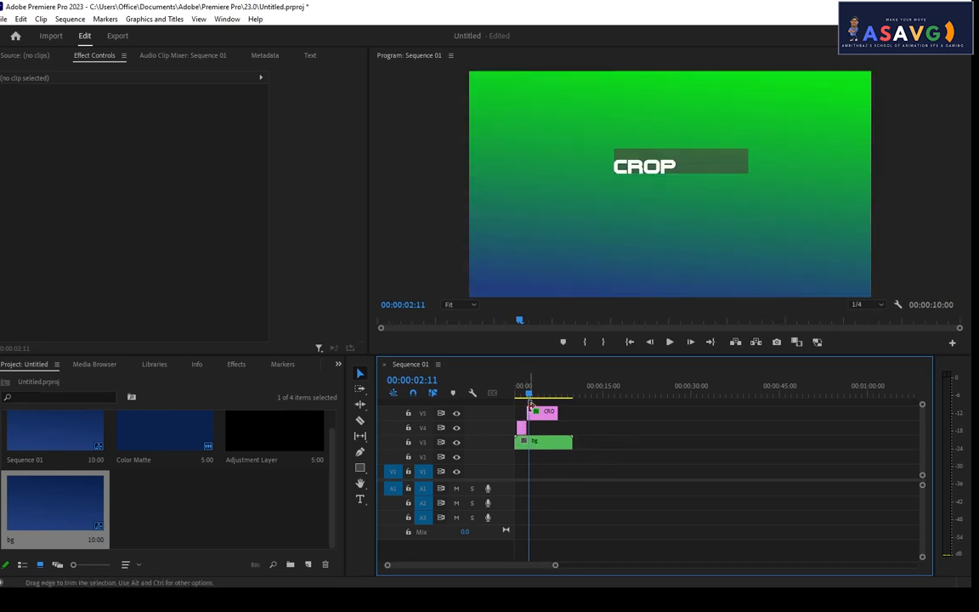
# Split the bg clip on V3 at 00:00:02:22, delete the part after the cut, and play the sequence from the start.
pyautogui.moveTo(531, 395); pyautogui.dragTo(534, 395)
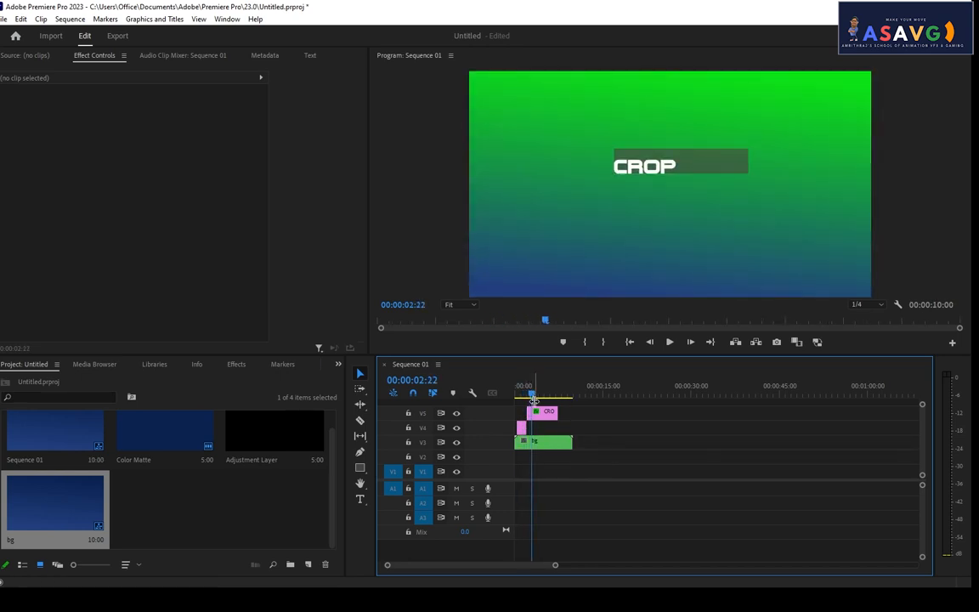
pyautogui.press('c')
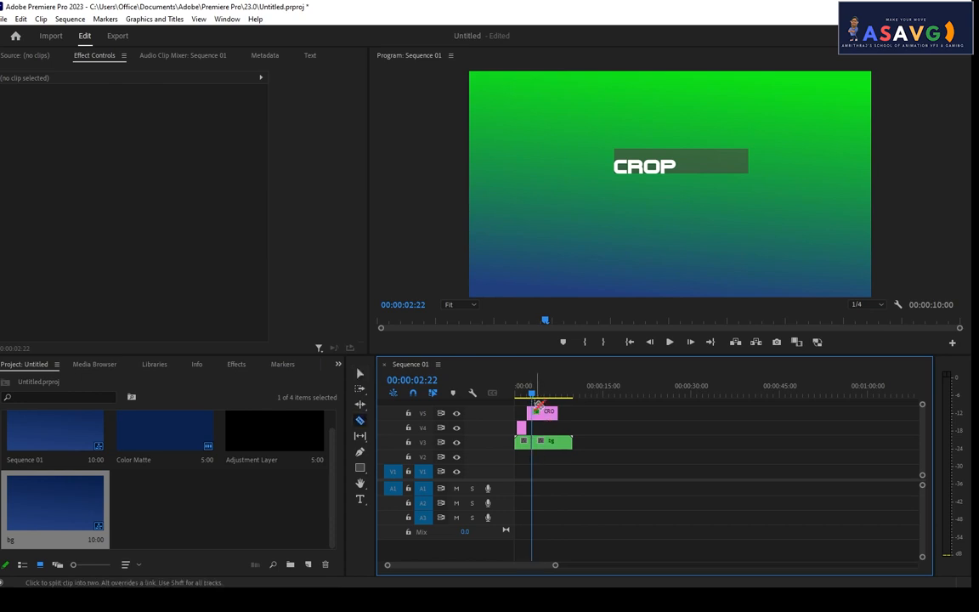
pyautogui.moveTo(533, 394)
pyautogui.mouseDown()
pyautogui.moveTo(550, 392)
pyautogui.moveTo(524, 394)
pyautogui.moveTo(533, 395)
pyautogui.mouseUp()
pyautogui.hotkey('ctrl', 'z')
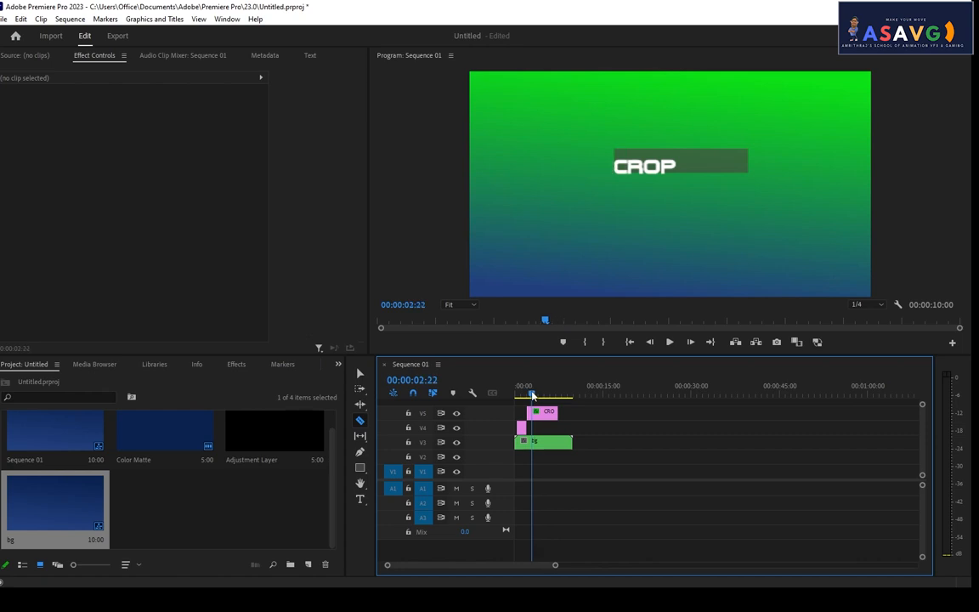
pyautogui.click(532, 442)
pyautogui.press('v')
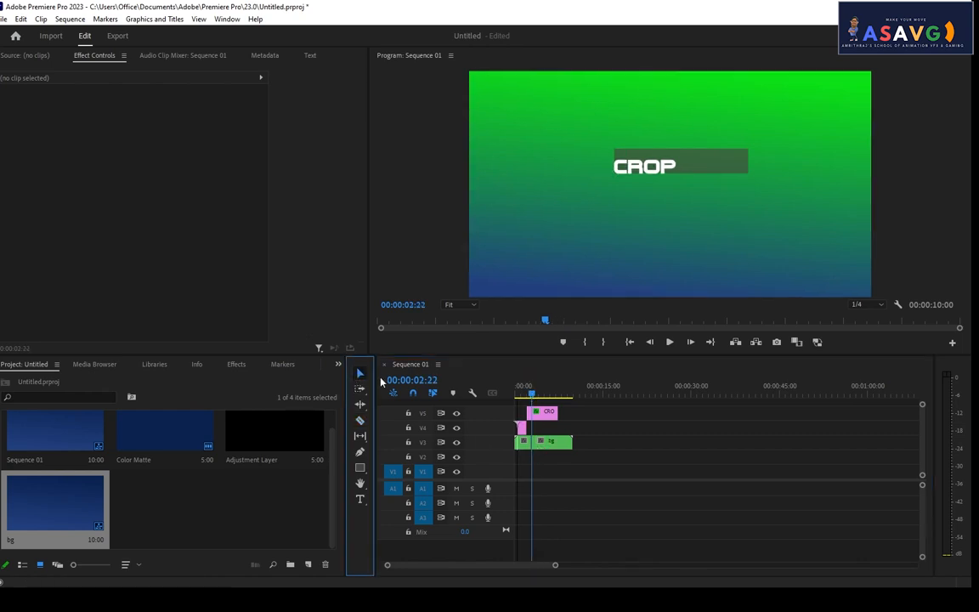
pyautogui.click(549, 452)
pyautogui.press('Delete')
pyautogui.click(514, 396)
pyautogui.press('space')
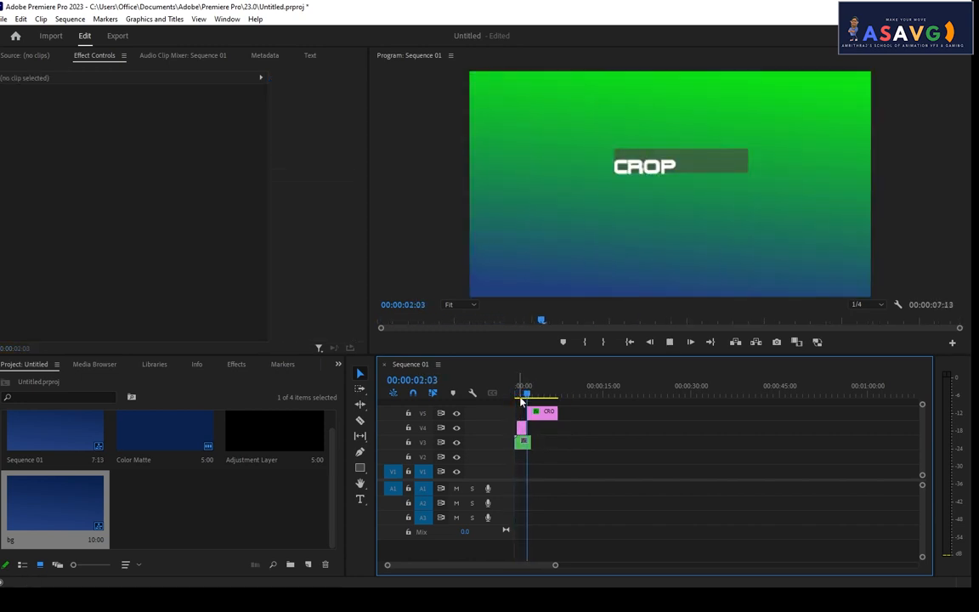
pyautogui.press('space')
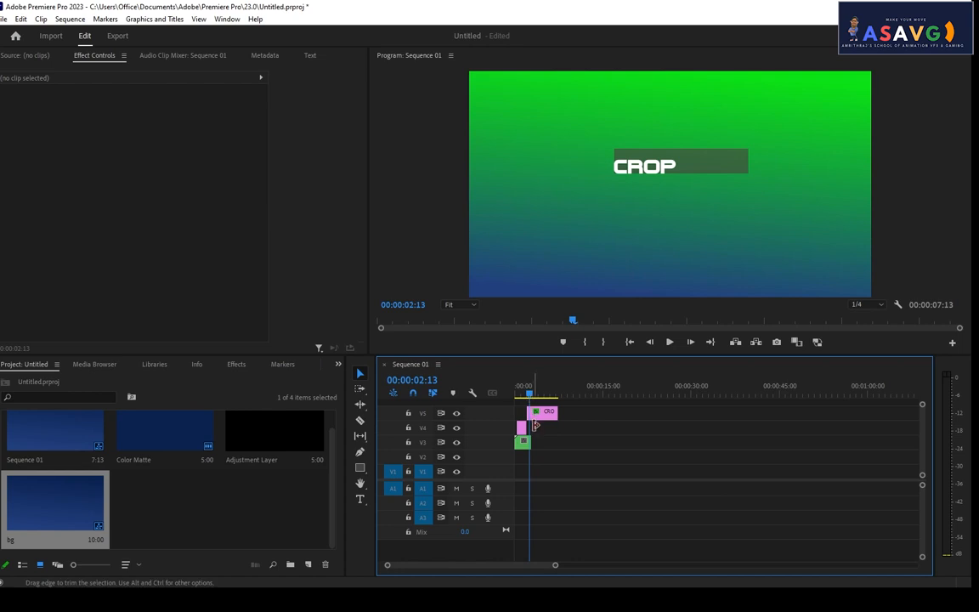
# Duplicate the trimmed bg clip on V3 directly after the original, extend it to the V5 clip's end, and play the sequence.
pyautogui.moveTo(528, 395); pyautogui.dragTo(540, 396)
pyautogui.click(526, 449)
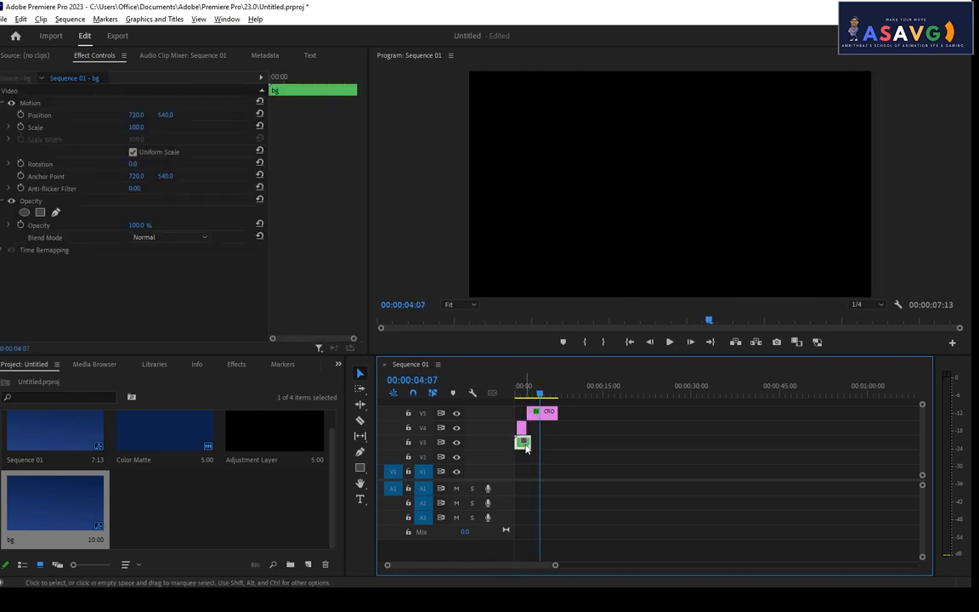
pyautogui.moveTo(526, 449); pyautogui.dragTo(548, 444)
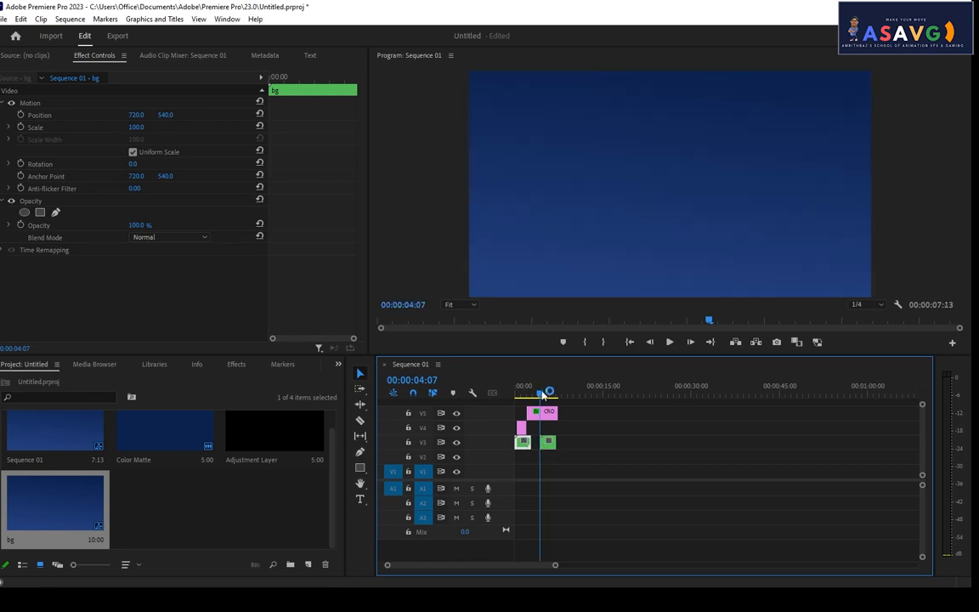
pyautogui.moveTo(544, 394)
pyautogui.mouseDown()
pyautogui.moveTo(560, 394)
pyautogui.moveTo(517, 395)
pyautogui.moveTo(537, 397)
pyautogui.mouseUp()
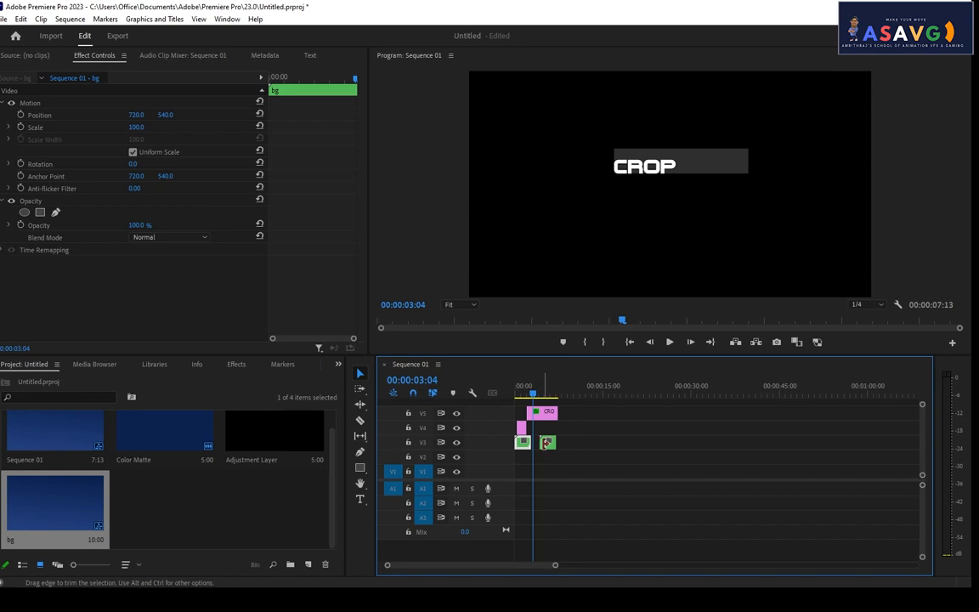
pyautogui.moveTo(546, 442); pyautogui.dragTo(558, 441)
pyautogui.moveTo(530, 394); pyautogui.dragTo(504, 393)
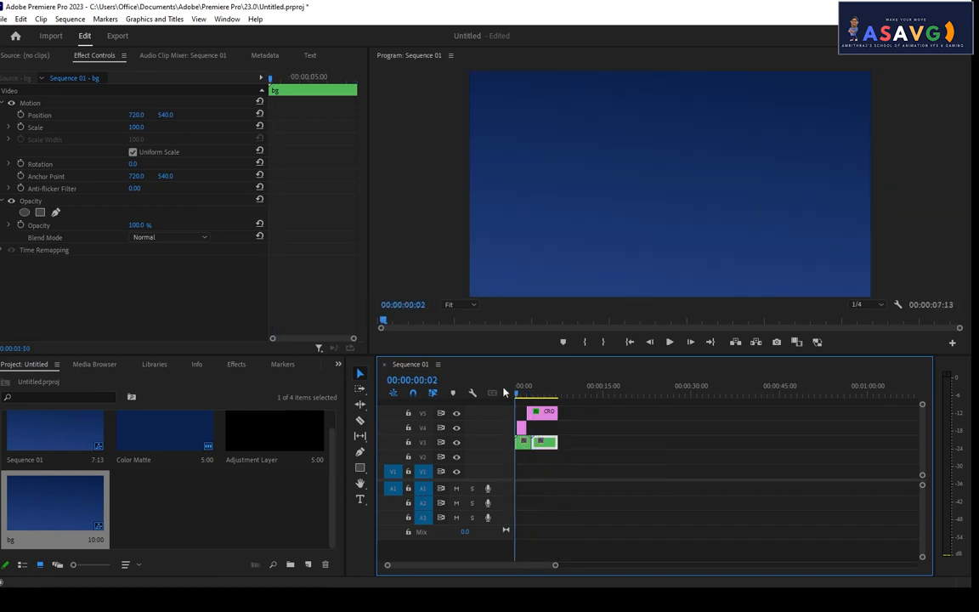
pyautogui.press('space')
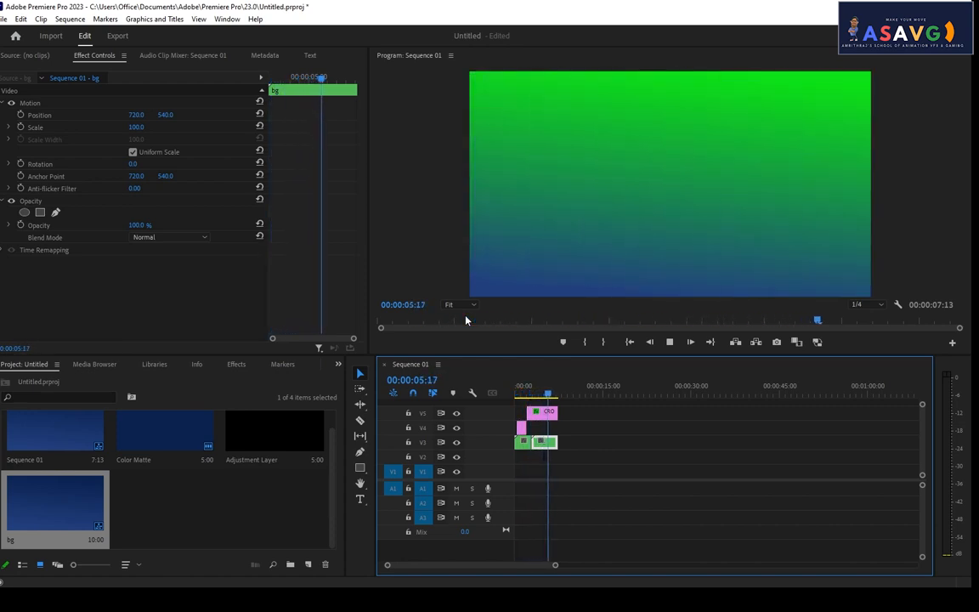
pyautogui.press('space')
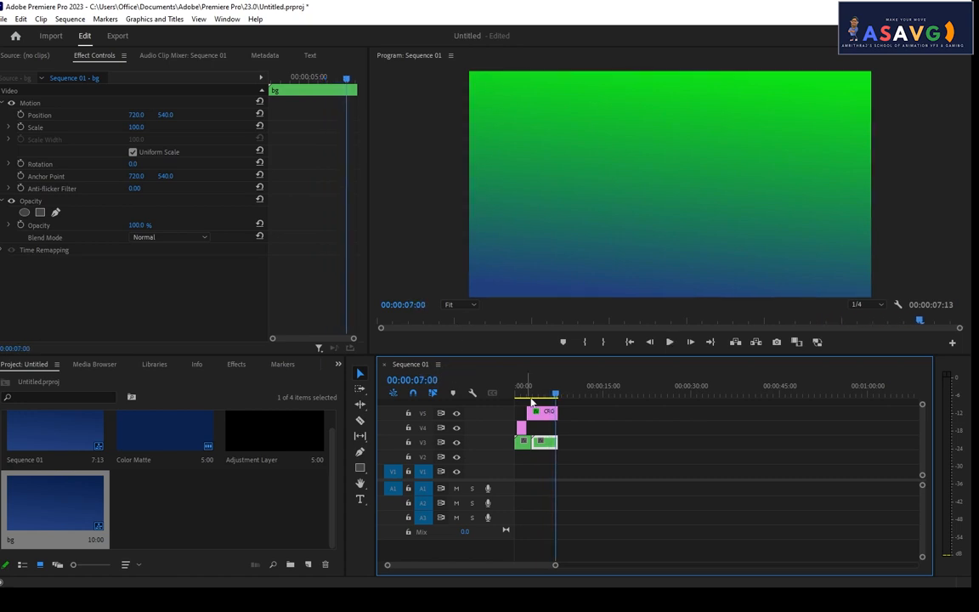
# Set the playback resolution to Full and play the sequence from the start.
pyautogui.moveTo(531, 398)
pyautogui.mouseDown()
pyautogui.moveTo(522, 396)
pyautogui.moveTo(555, 396)
pyautogui.moveTo(517, 396)
pyautogui.moveTo(533, 392)
pyautogui.mouseUp()
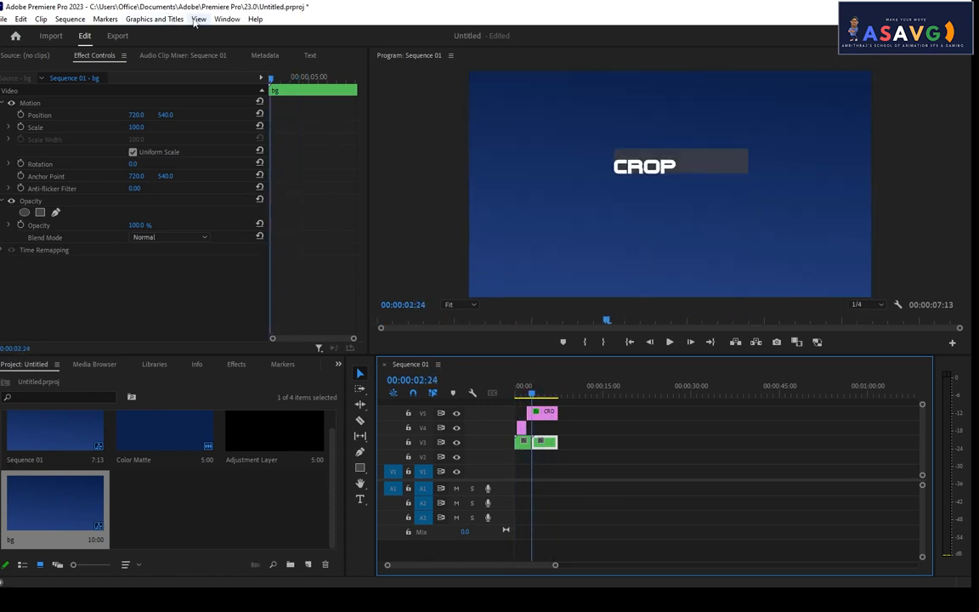
pyautogui.click(195, 22)
pyautogui.moveTo(231, 34)
pyautogui.click(340, 32)
pyautogui.press('Home')
pyautogui.press('space')
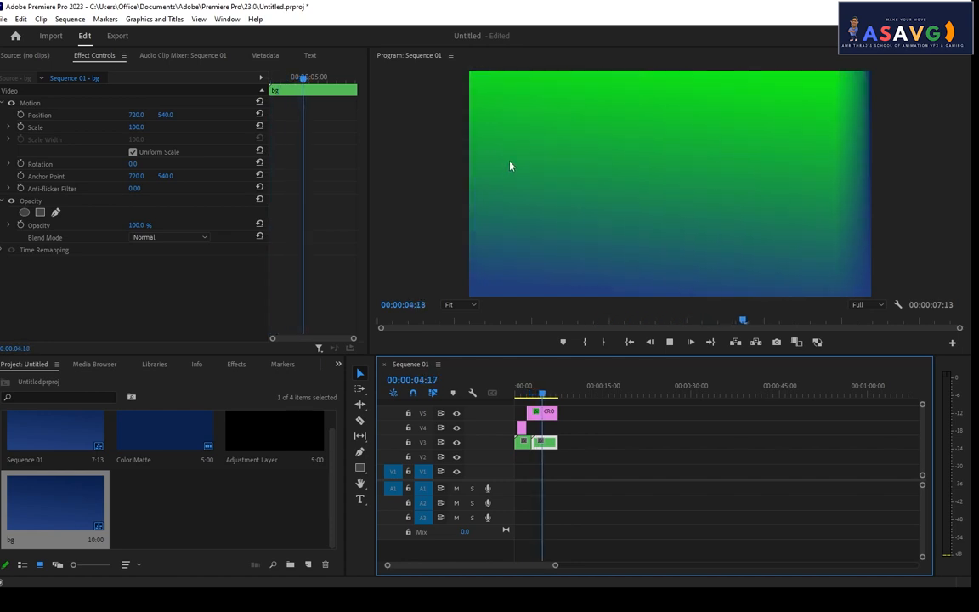
# Stop playback and nest the CROP text clip on V5 under the default sequence name.
pyautogui.press('space')
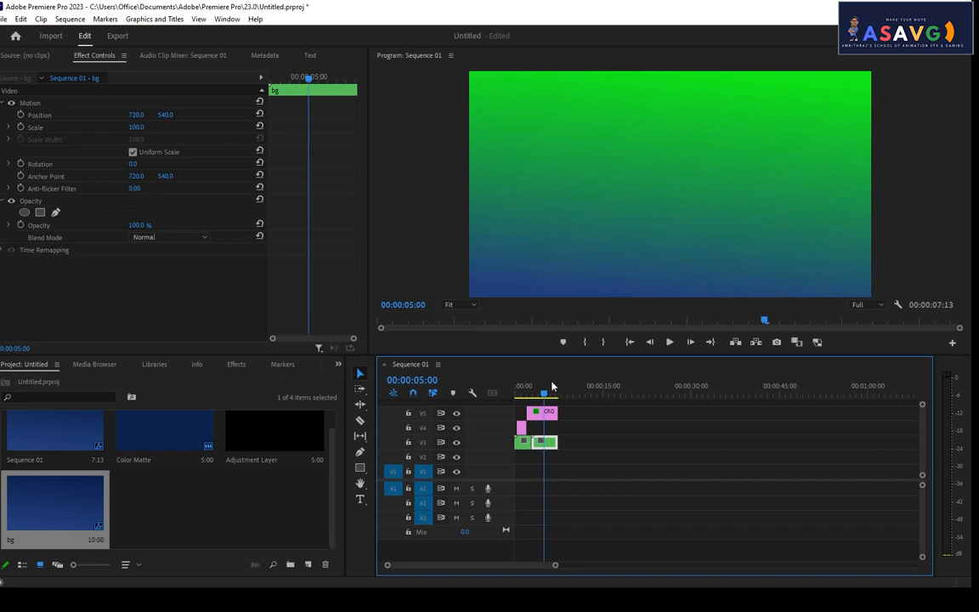
pyautogui.moveTo(536, 398); pyautogui.dragTo(528, 396)
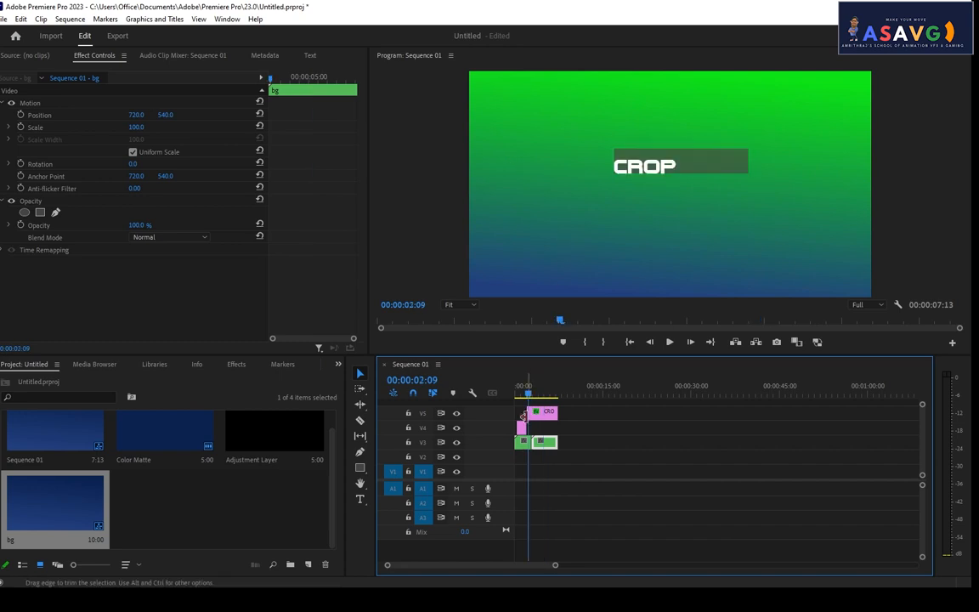
pyautogui.click(539, 420)
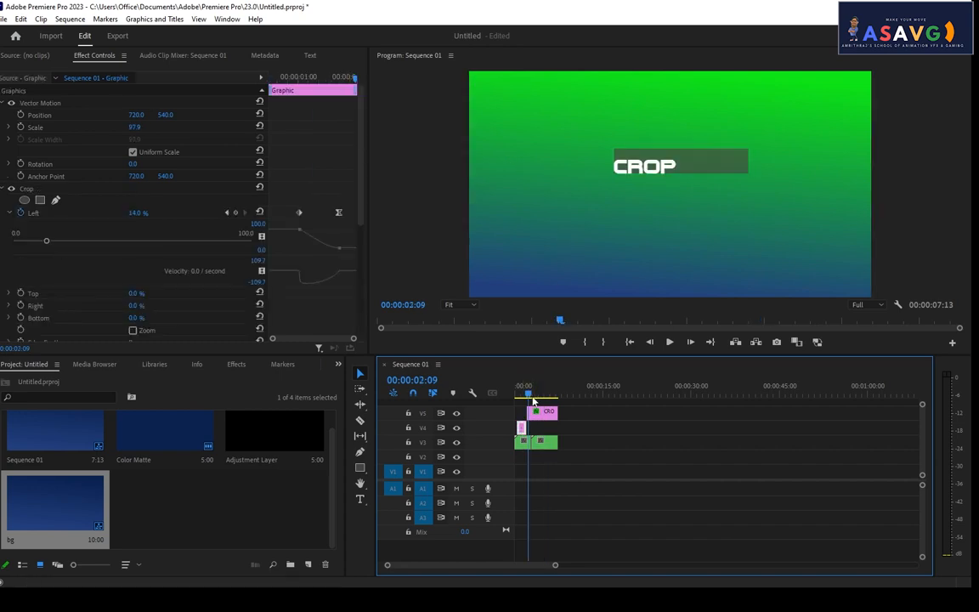
pyautogui.click(537, 397)
pyautogui.moveTo(539, 398); pyautogui.dragTo(533, 397)
pyautogui.rightClick(543, 414)
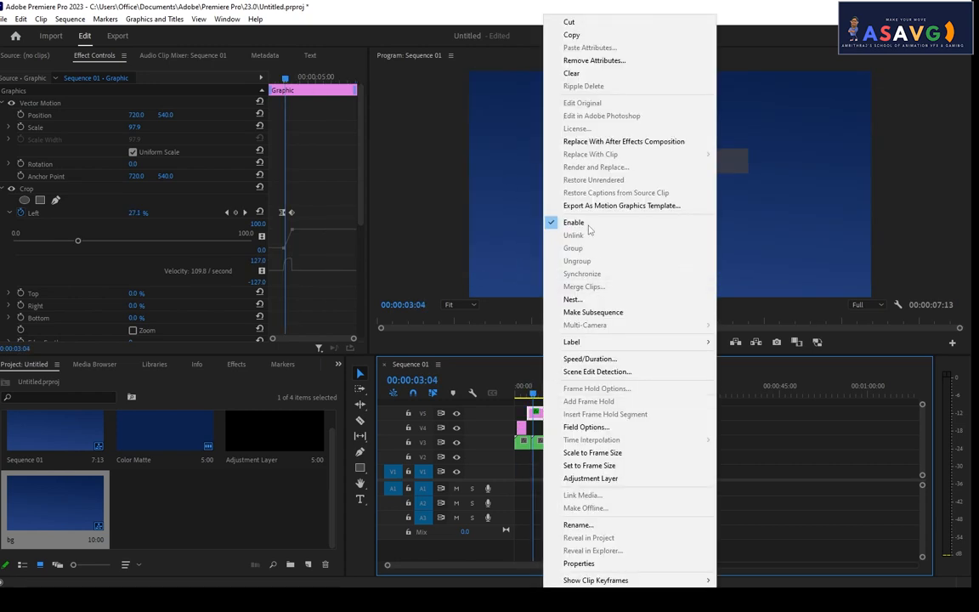
pyautogui.click(573, 300)
pyautogui.click(455, 311)
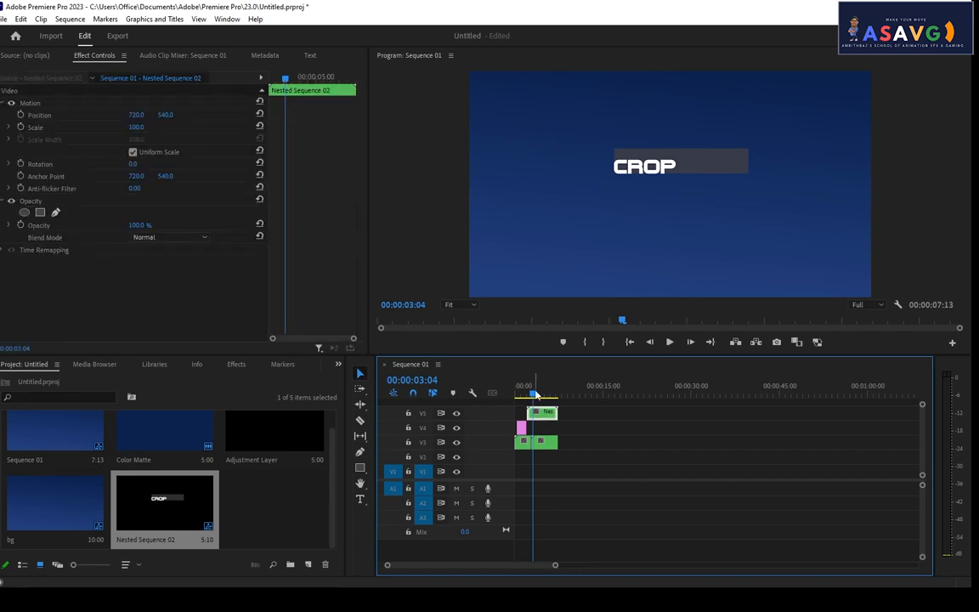
# Keyframe the nested CROP clip's Scale from 100 at 00:00:02:09 to 207 at 00:00:02:24, and play the sequence.
pyautogui.moveTo(532, 392)
pyautogui.mouseDown()
pyautogui.moveTo(540, 394)
pyautogui.moveTo(532, 397)
pyautogui.mouseUp()
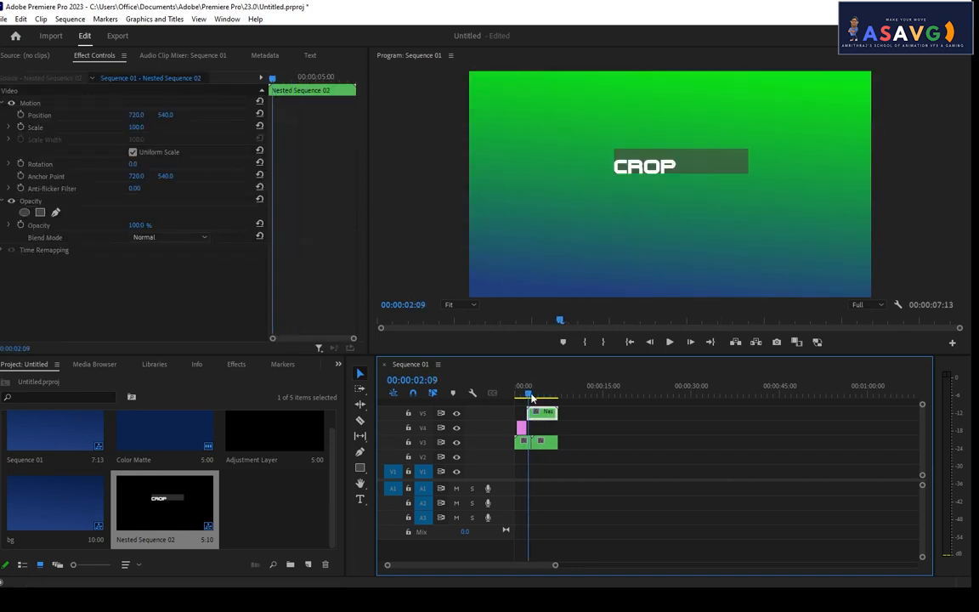
pyautogui.click(20, 126)
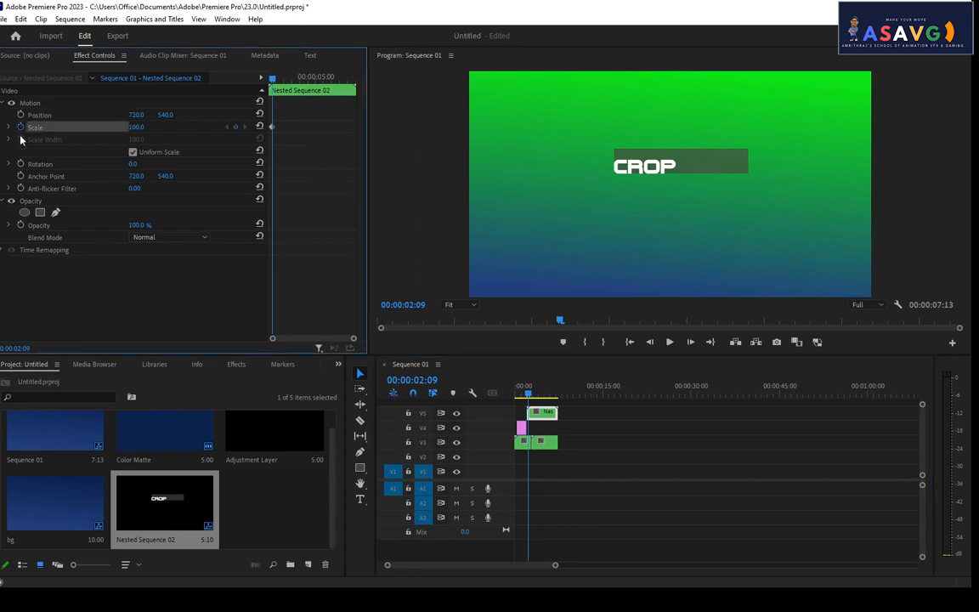
pyautogui.click(537, 395)
pyautogui.moveTo(538, 397)
pyautogui.mouseDown()
pyautogui.moveTo(516, 393)
pyautogui.moveTo(536, 393)
pyautogui.mouseUp()
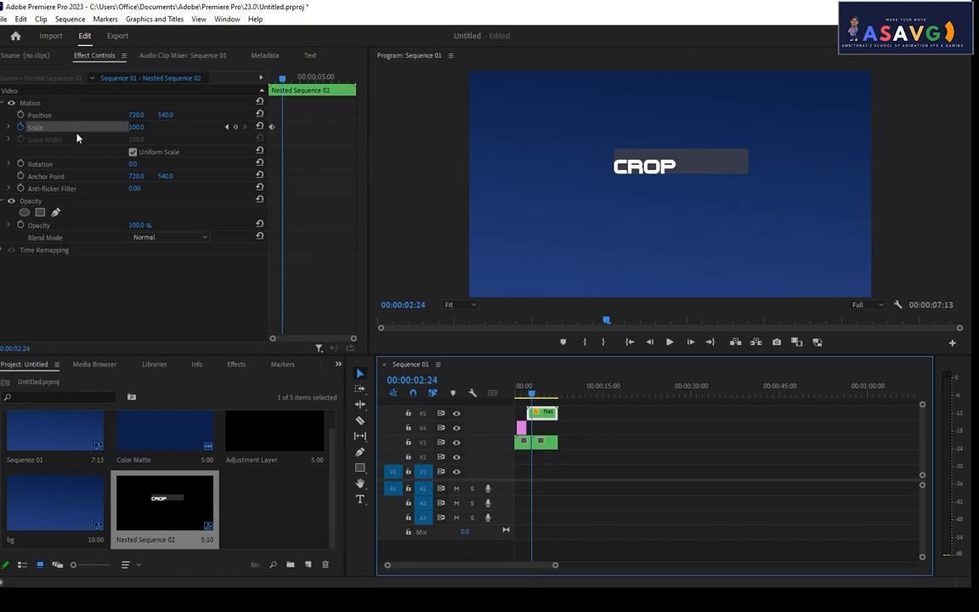
pyautogui.moveTo(134, 127); pyautogui.dragTo(513, 394)
pyautogui.press('space')
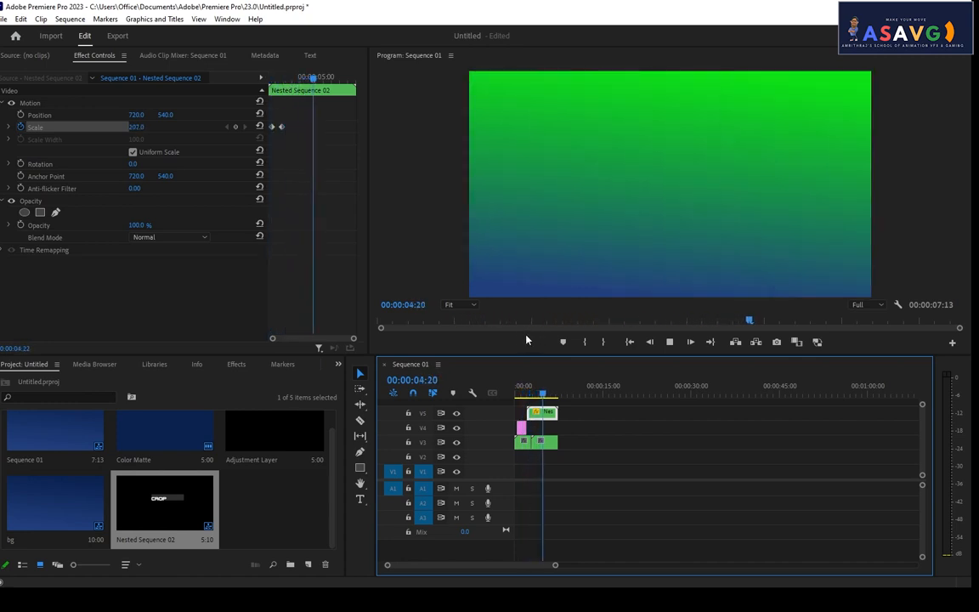
# Replay the sequence from near its start to review the CROP text's scale animation.
pyautogui.click(544, 394)
pyautogui.click(517, 395)
pyautogui.press('space')
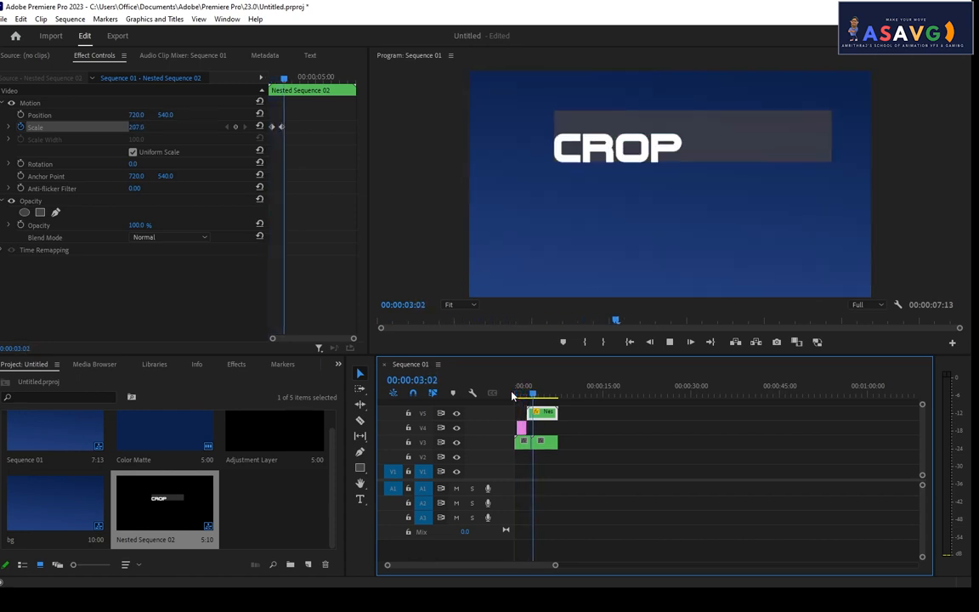
pyautogui.click(544, 392)
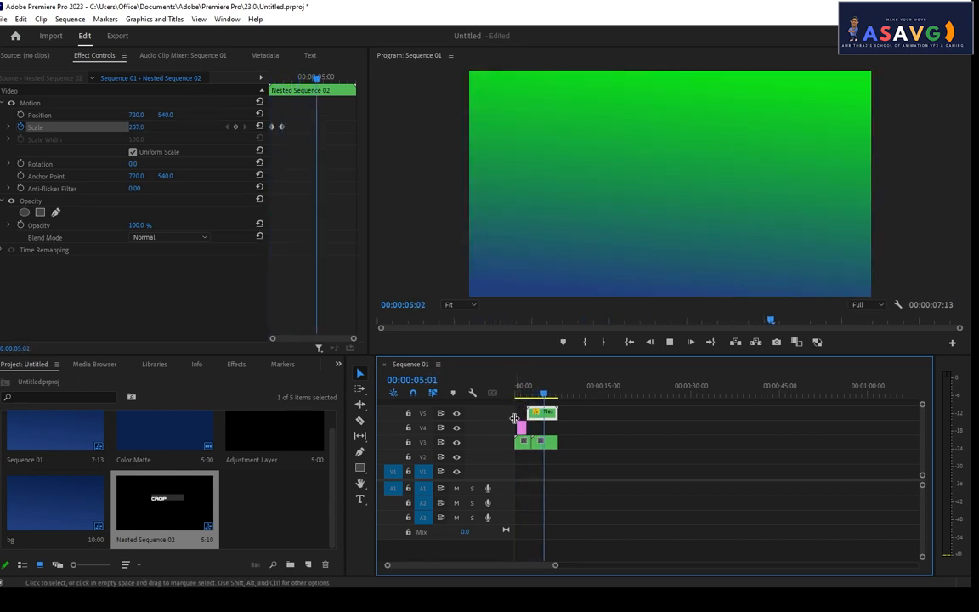
pyautogui.click(518, 394)
pyautogui.press('space')
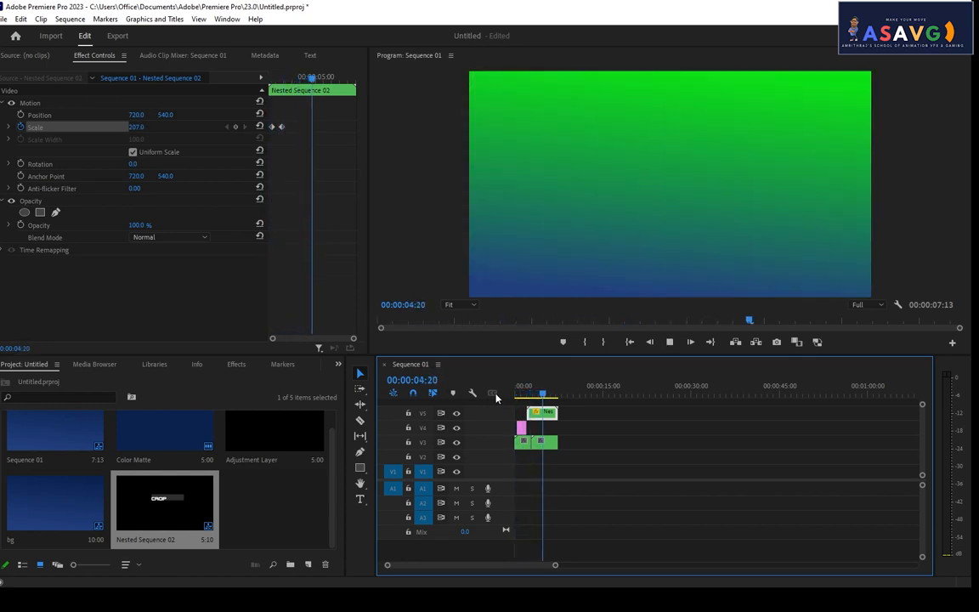
pyautogui.press('space')
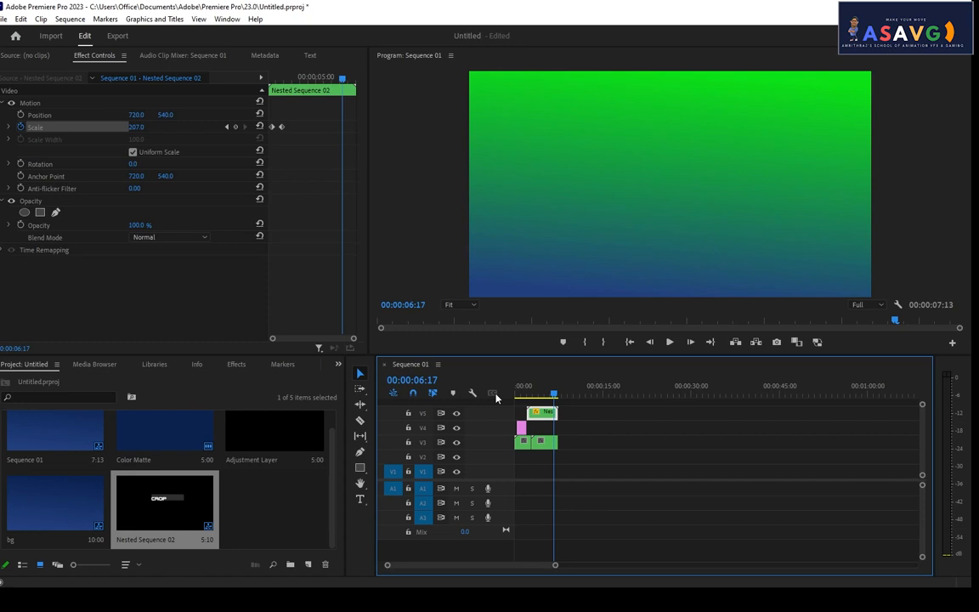
# Delete all clips from Sequence 01 and place the bg nested sequence at the start of V1.
pyautogui.moveTo(542, 456); pyautogui.dragTo(502, 394)
pyautogui.press('Delete')
pyautogui.click(142, 510)
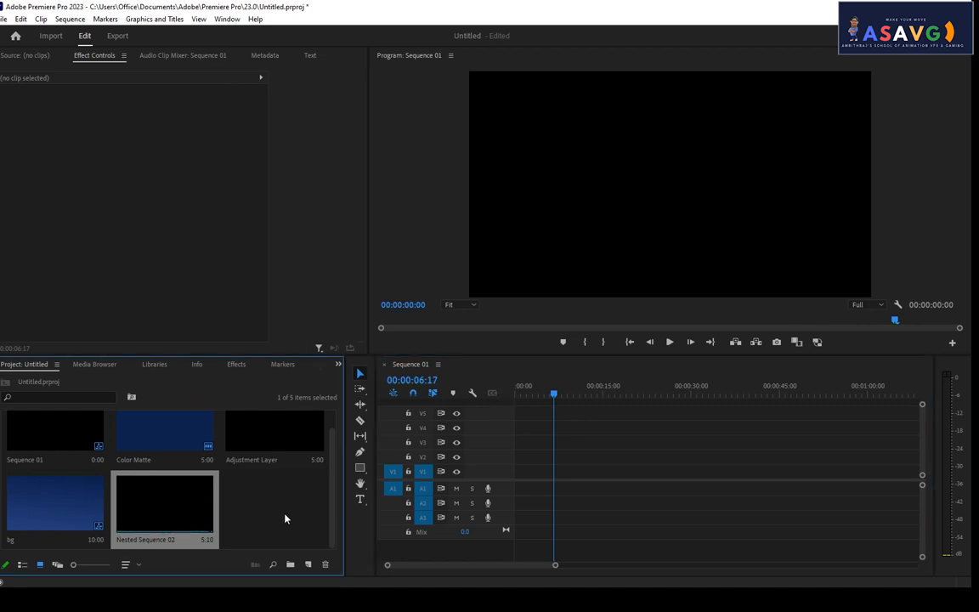
pyautogui.moveTo(76, 504); pyautogui.dragTo(523, 476)
pyautogui.moveTo(552, 402)
pyautogui.mouseDown()
pyautogui.moveTo(523, 395)
pyautogui.moveTo(559, 400)
pyautogui.mouseUp()
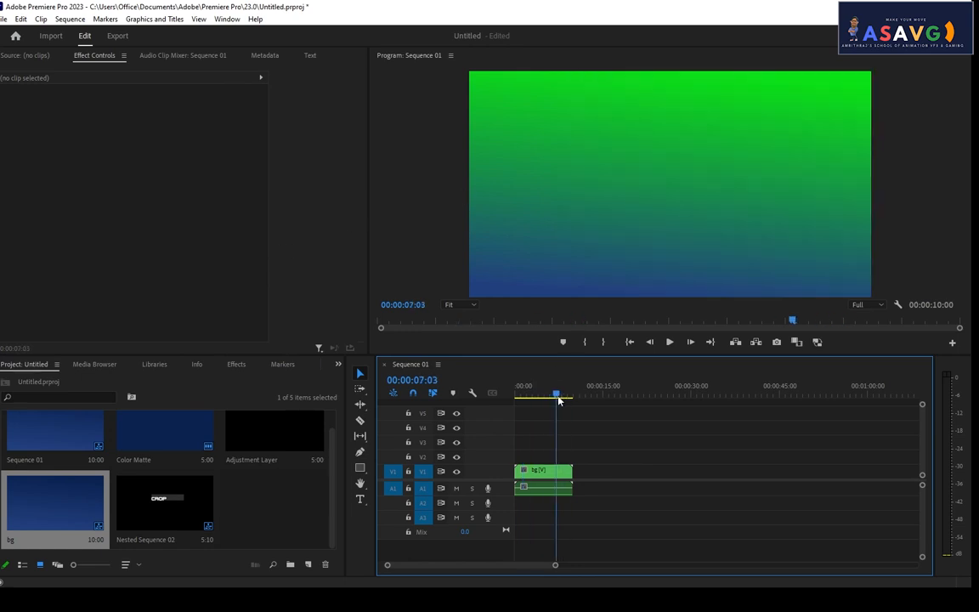
# Apply the Crop effect to the bg clip on V1 with Top at 11% and Bottom at 8%.
pyautogui.click(546, 470)
pyautogui.click(236, 364)
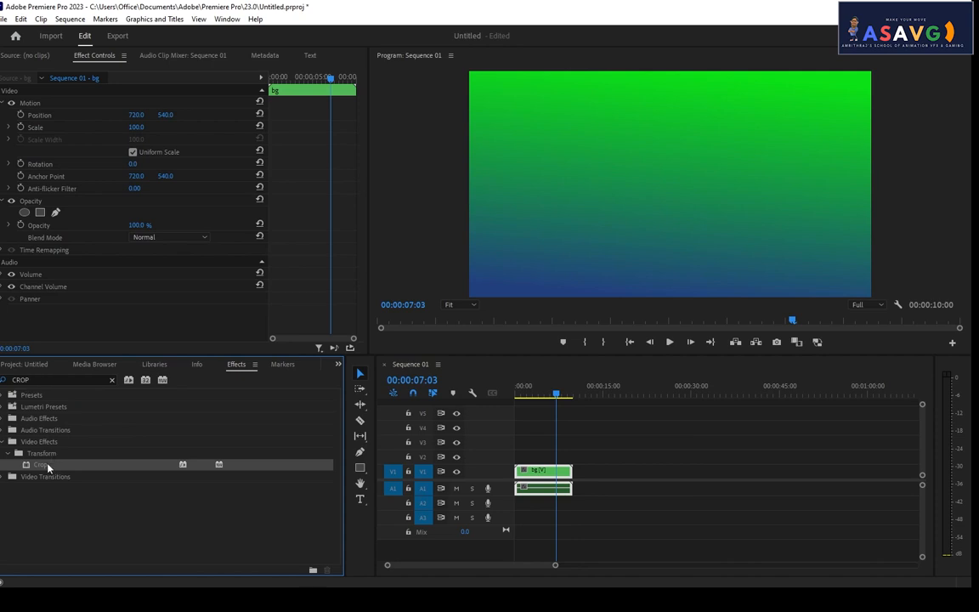
pyautogui.moveTo(44, 465); pyautogui.dragTo(553, 479)
pyautogui.scroll(-1, 145, 280)
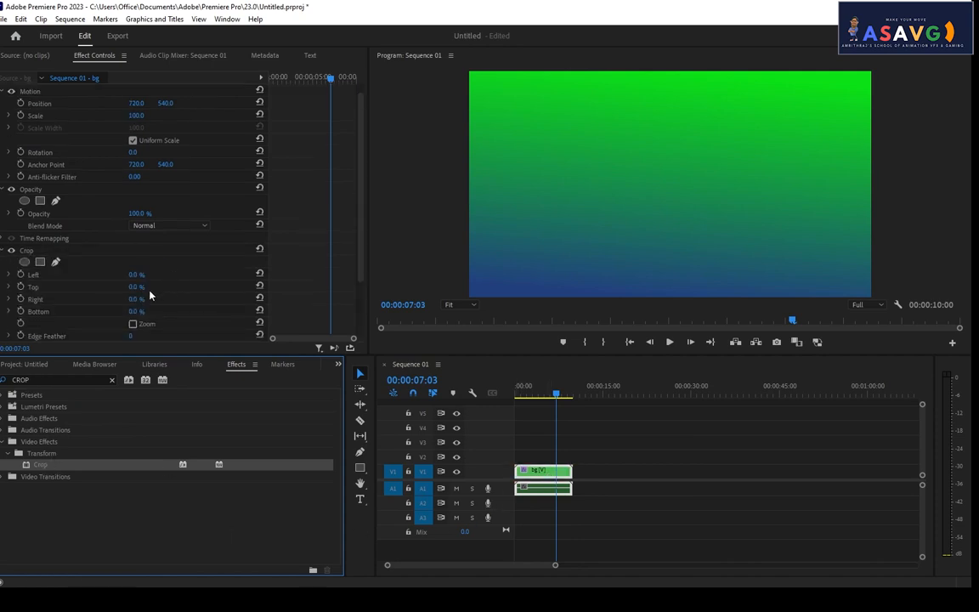
pyautogui.moveTo(134, 275); pyautogui.dragTo(142, 312)
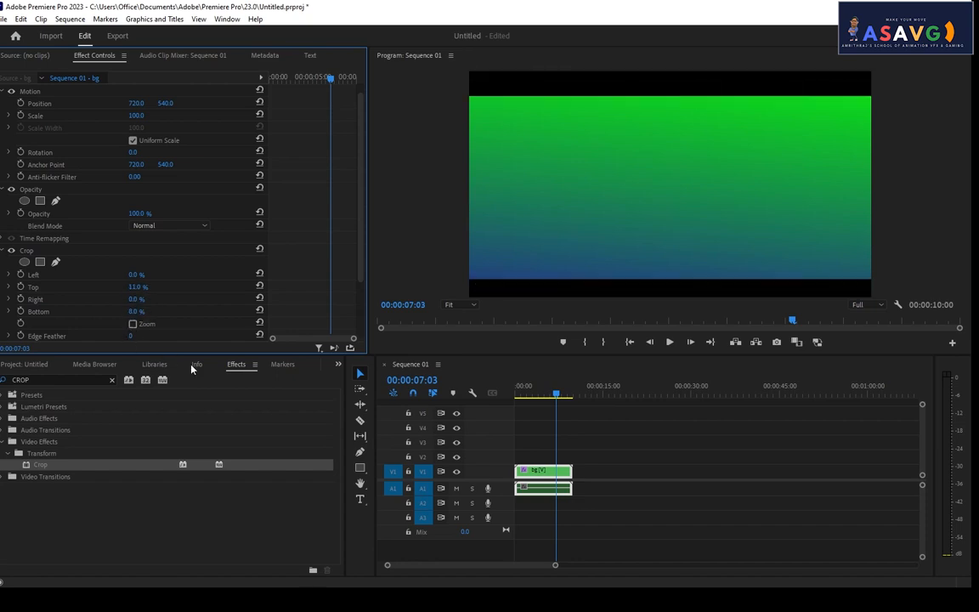
# Play the sequence to check the cropped letterbox edges, and remove the Crop effect from the bg clip.
pyautogui.moveTo(548, 391); pyautogui.dragTo(484, 398)
pyautogui.press('space')
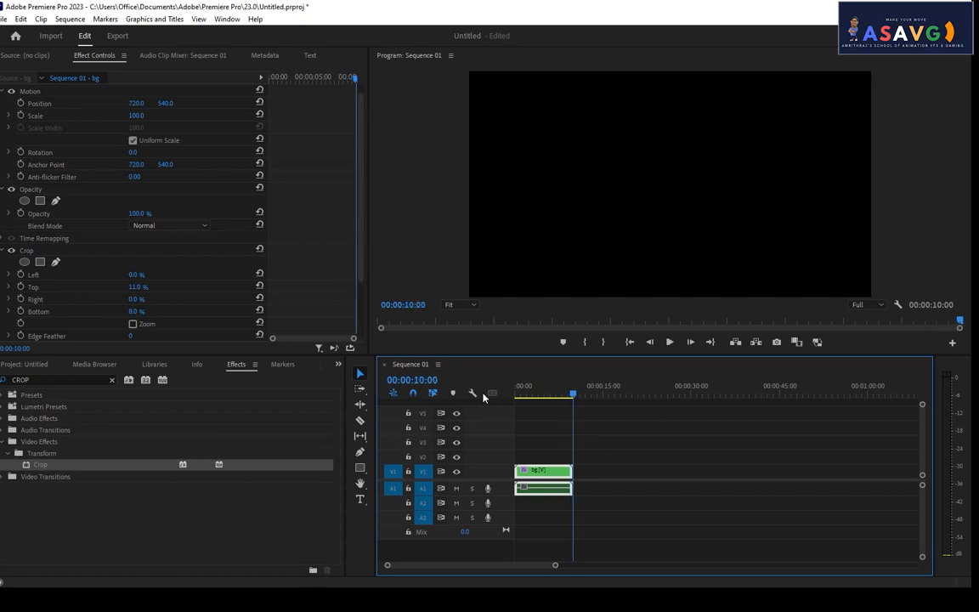
pyautogui.press('space')
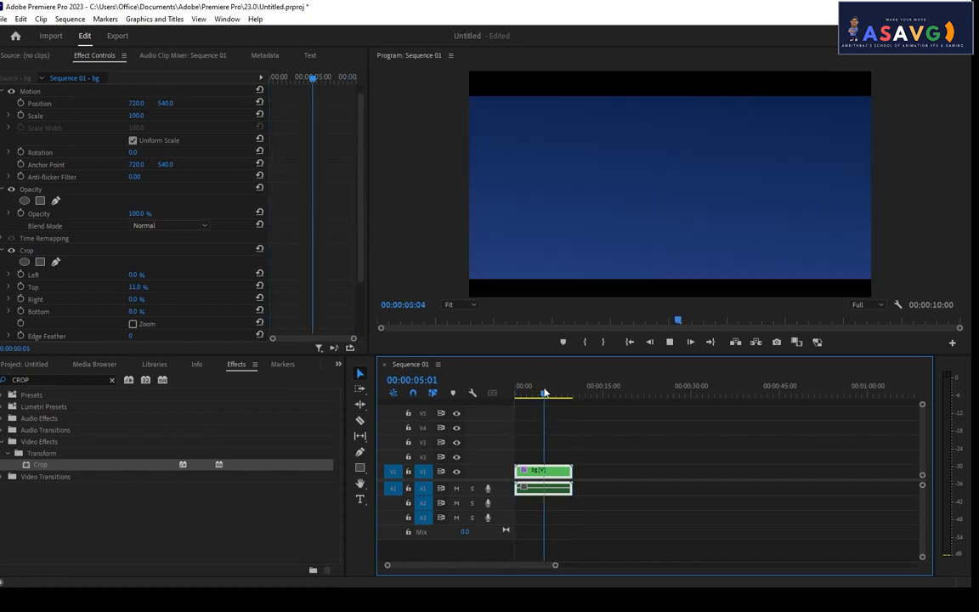
pyautogui.click(30, 251)
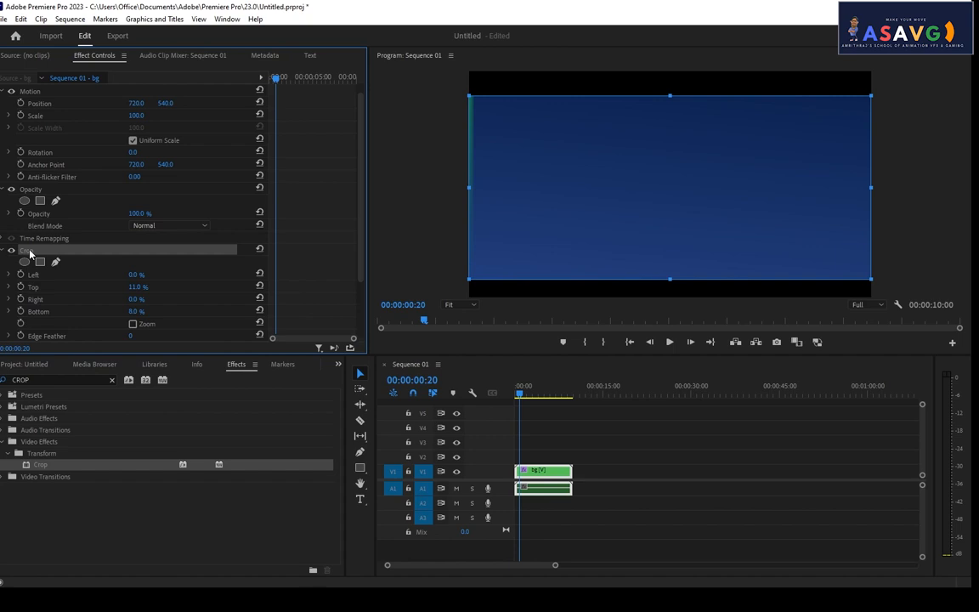
pyautogui.press('Delete')
# Draw a rectangle bar about 1989 by 94 pixels across the top of the frame and shift it to cover the left edge.
pyautogui.click(360, 467)
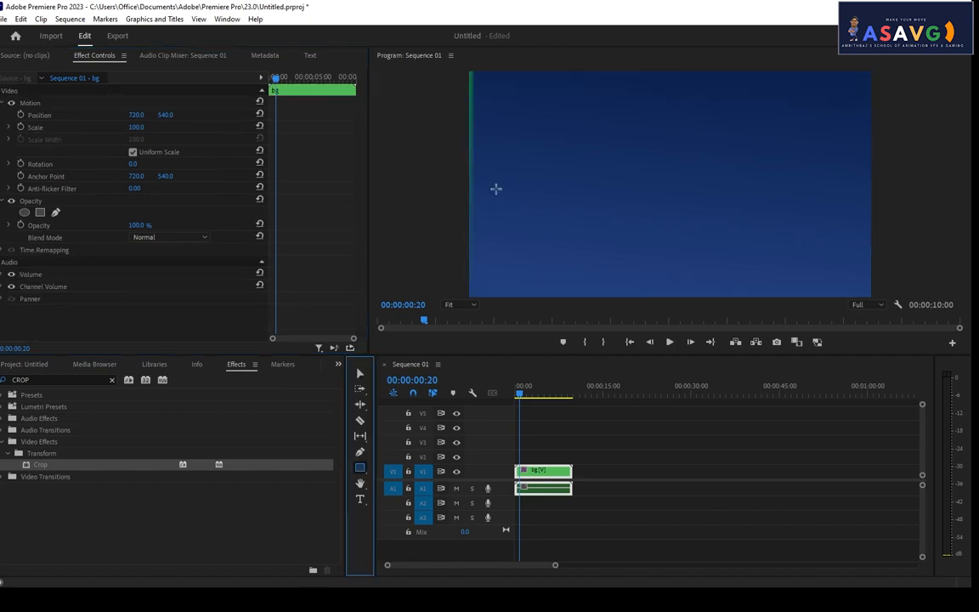
pyautogui.moveTo(472, 74); pyautogui.dragTo(890, 96)
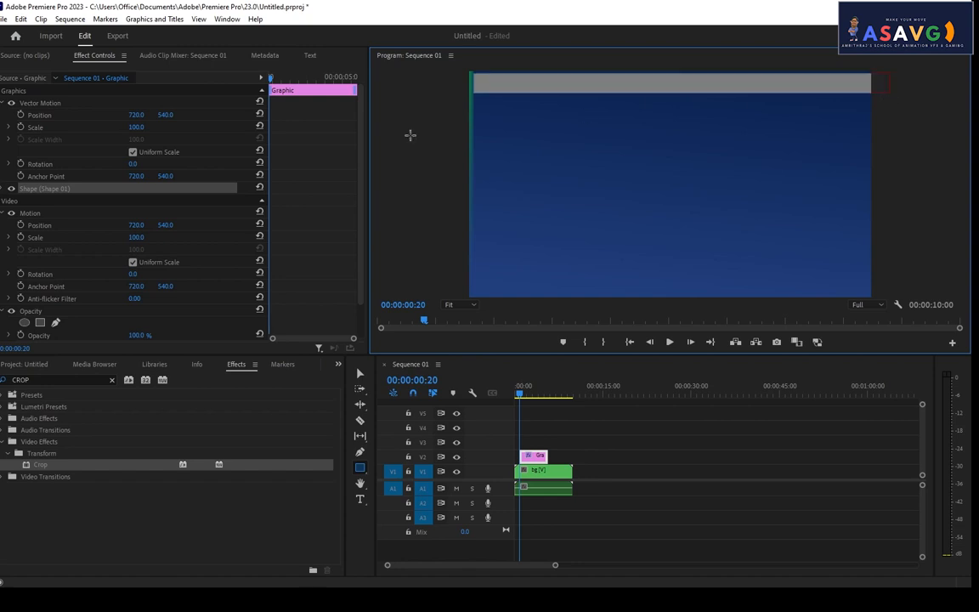
pyautogui.click(49, 106)
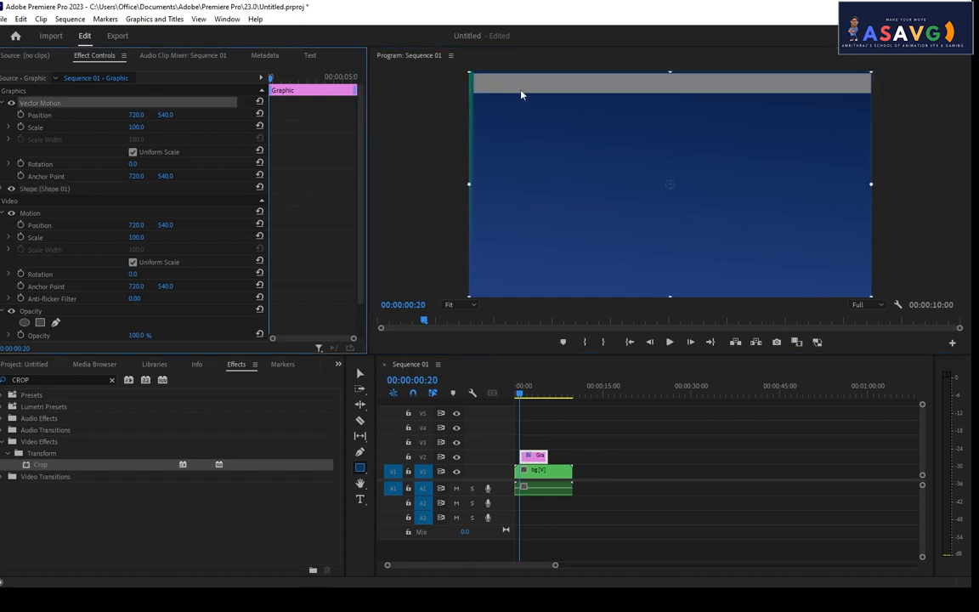
pyautogui.moveTo(521, 92); pyautogui.dragTo(509, 90)
# Set the top bar shape's fill colour to black (000000).
pyautogui.click(358, 465)
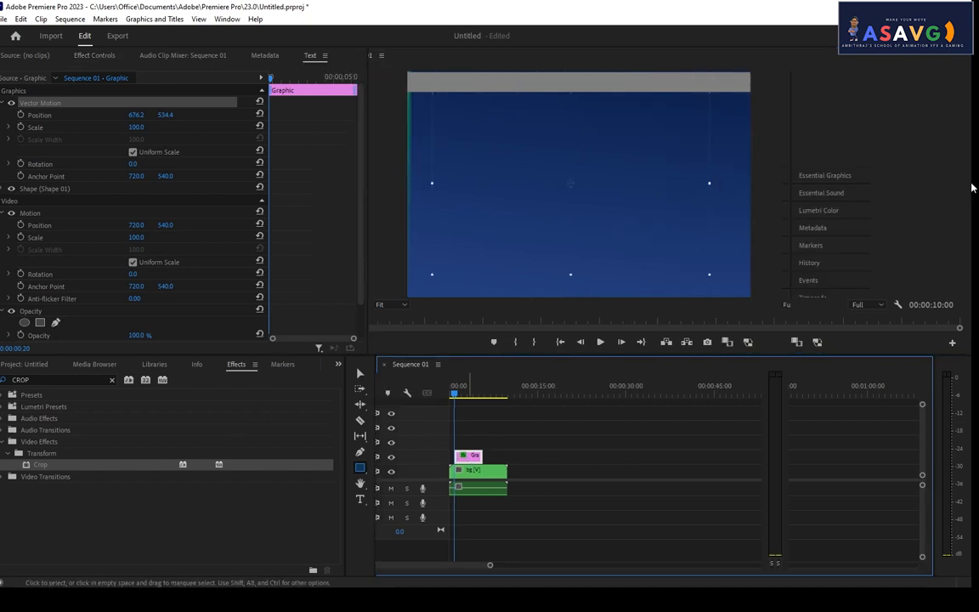
pyautogui.click(850, 101)
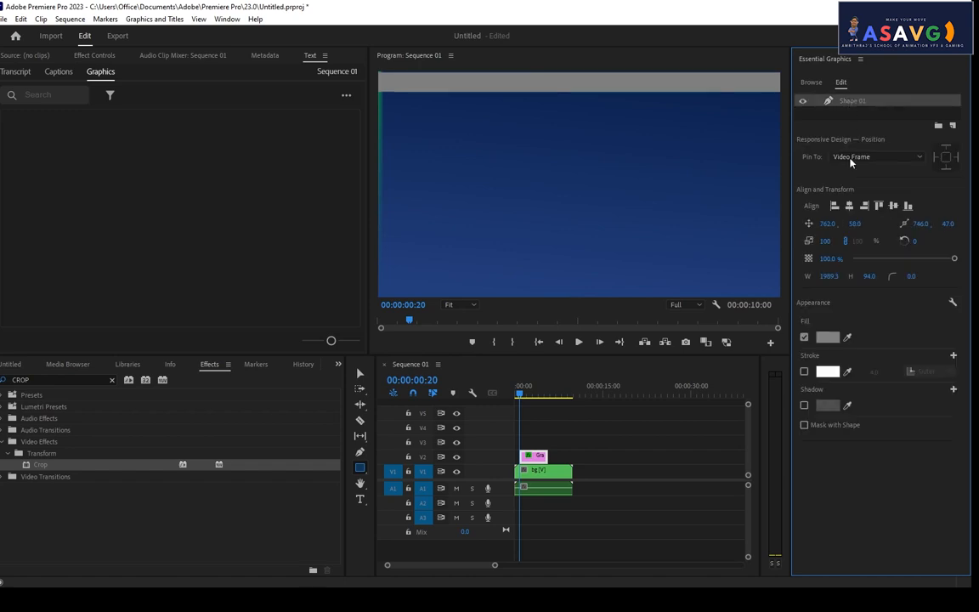
pyautogui.click(829, 338)
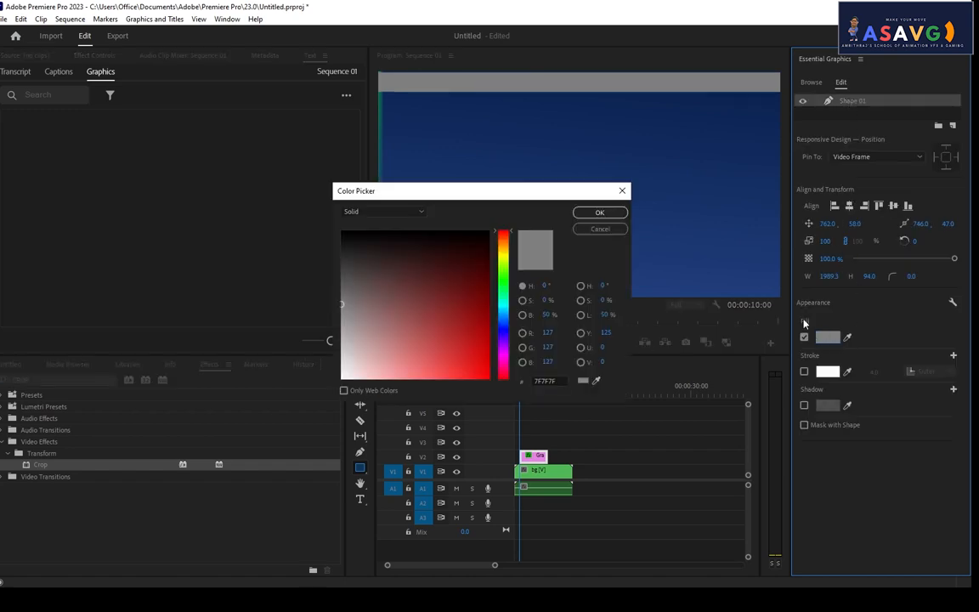
pyautogui.moveTo(470, 275); pyautogui.dragTo(338, 221)
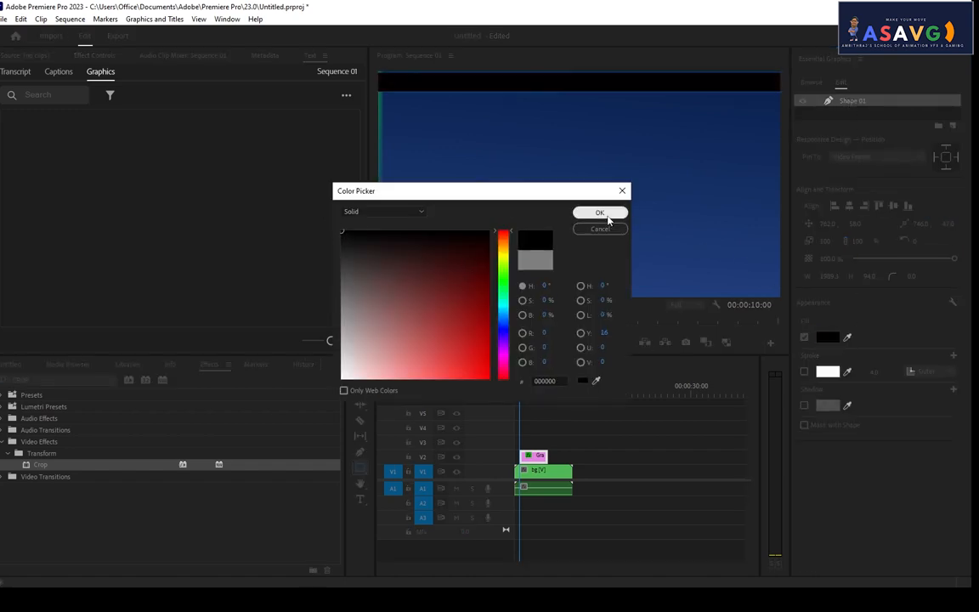
pyautogui.click(601, 214)
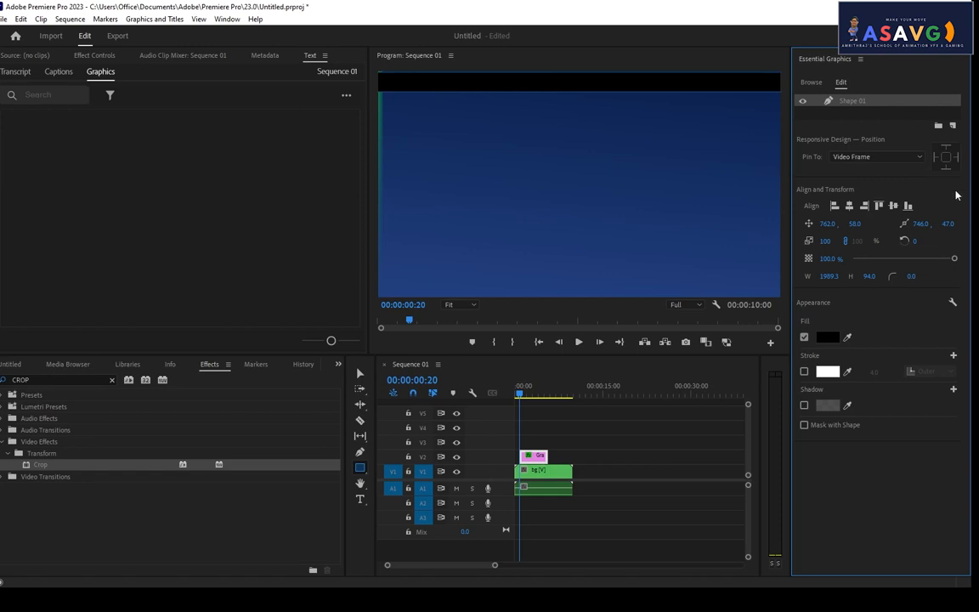
pyautogui.click(953, 128)
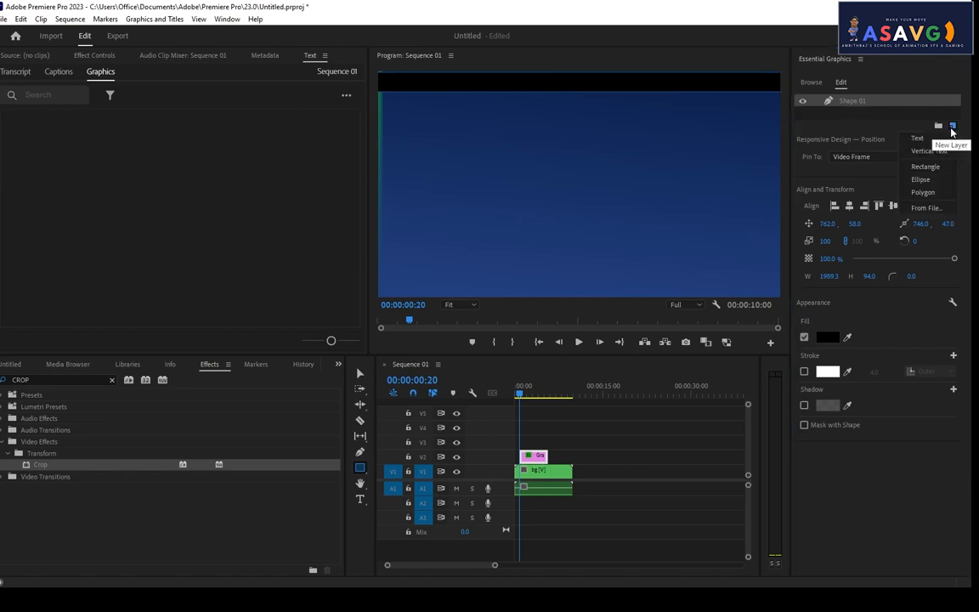
pyautogui.click(953, 129)
pyautogui.doubleClick(850, 101)
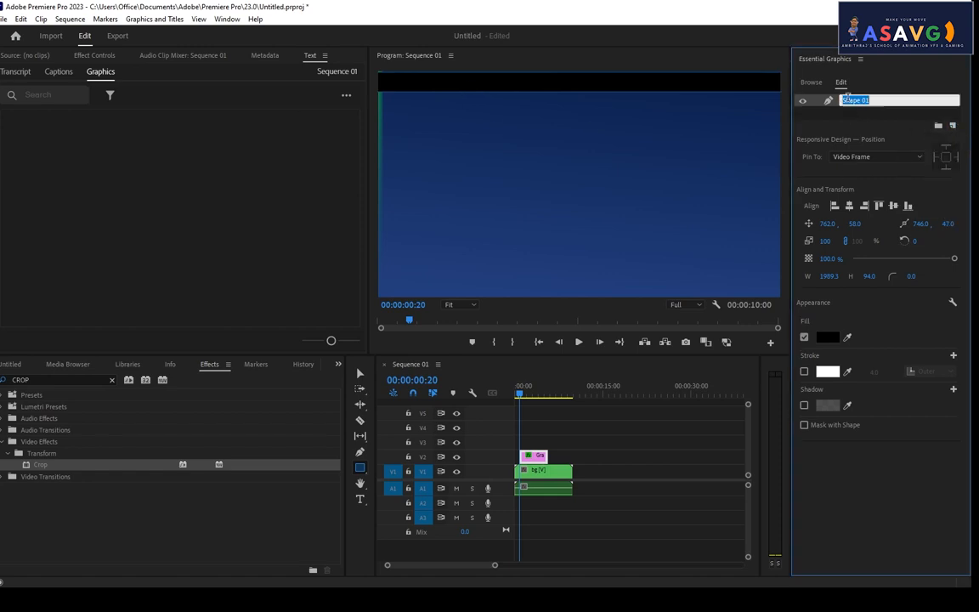
pyautogui.click(844, 115)
pyautogui.click(851, 103)
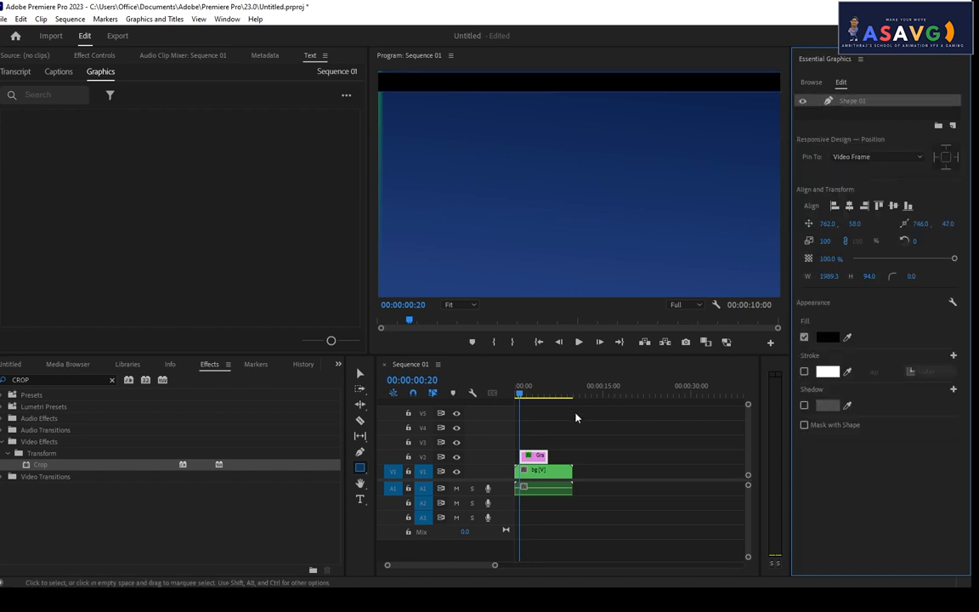
# Duplicate the black bar clip from V2 onto V3 and move the V2 clip's bar to the bottom edge of the frame.
pyautogui.moveTo(540, 456); pyautogui.dragTo(537, 441)
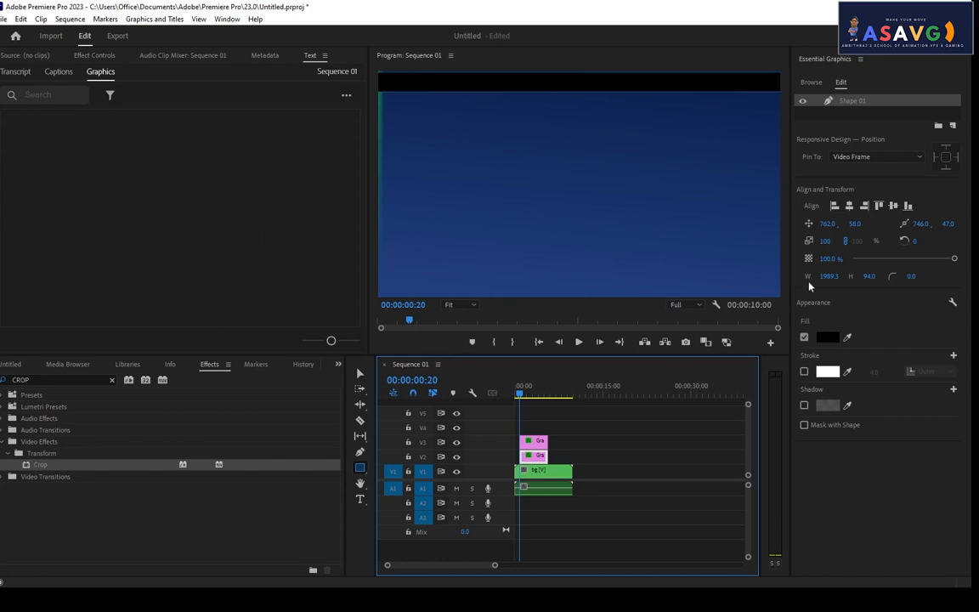
pyautogui.click(359, 373)
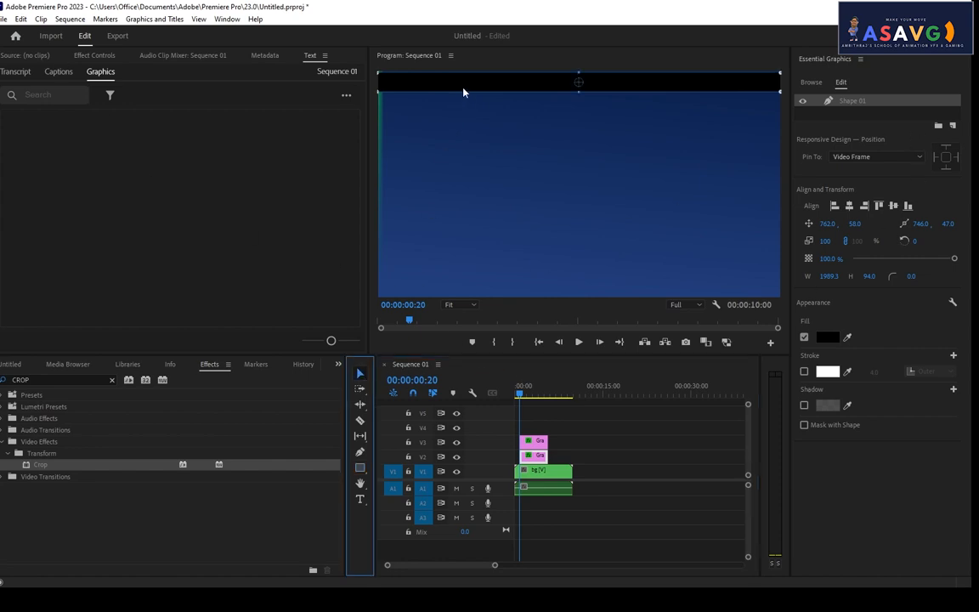
pyautogui.moveTo(463, 92); pyautogui.dragTo(472, 293)
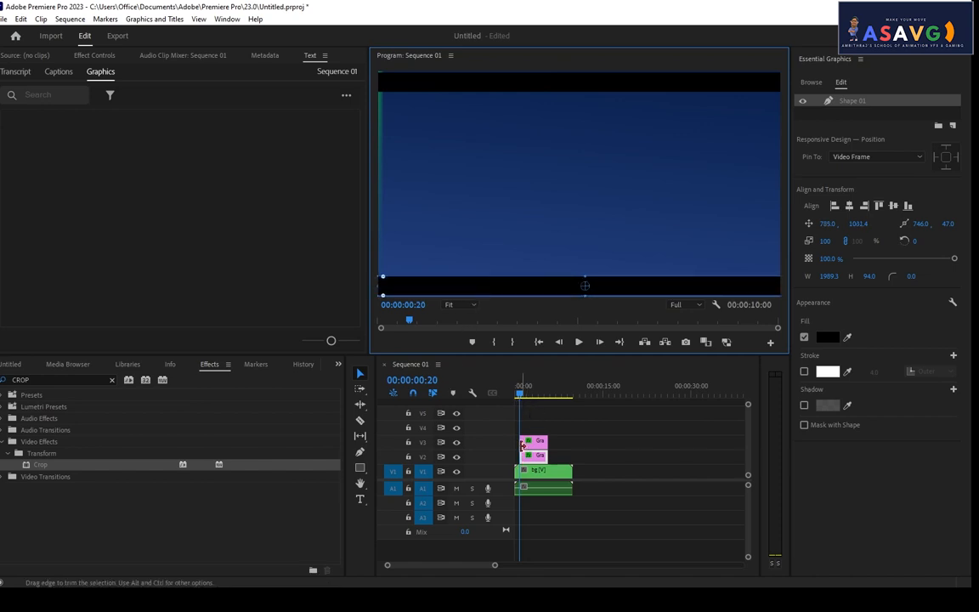
# Extend both bar clips back to the start of the sequence and play it to preview the letterbox.
pyautogui.moveTo(522, 445); pyautogui.dragTo(515, 446)
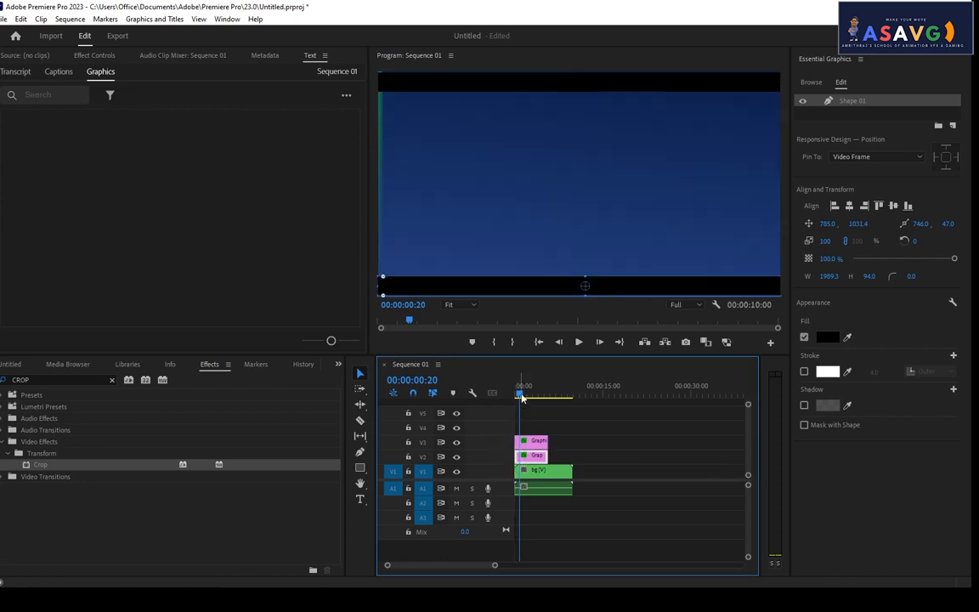
pyautogui.press('space')
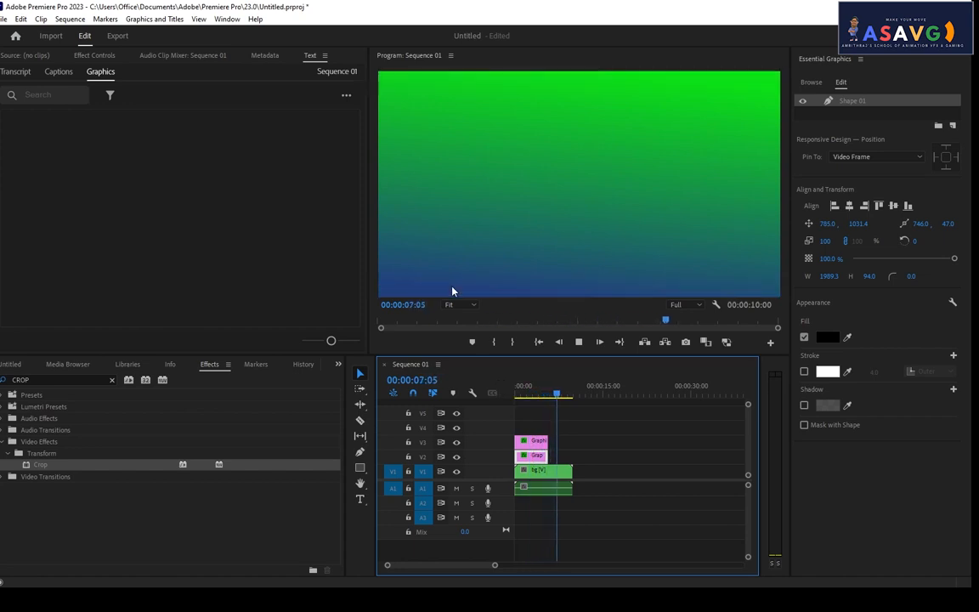
pyautogui.press('space')
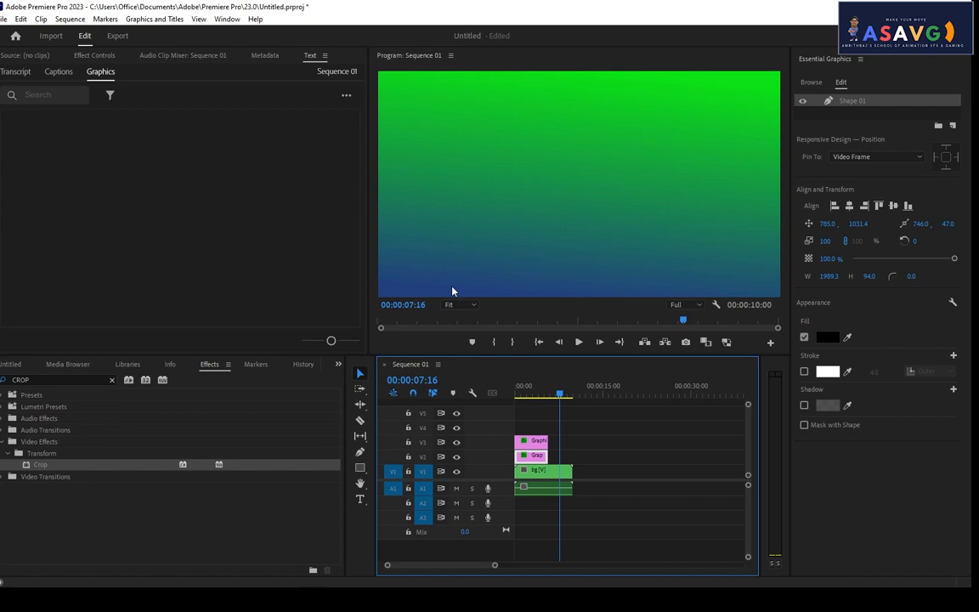